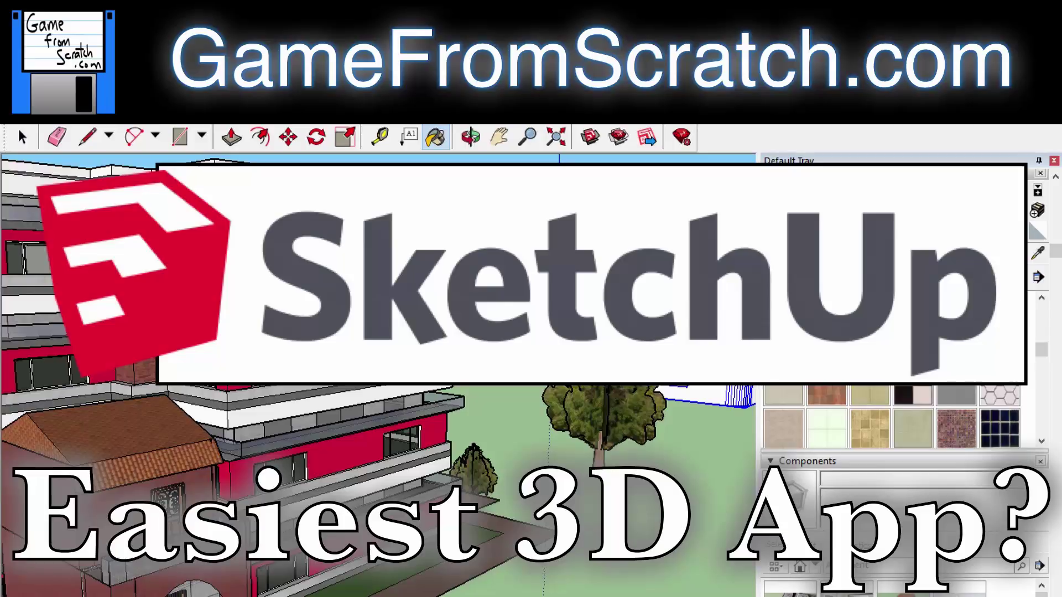
Examine the reasons for upgrading from SketchUp Make to Pro and the SketchUp Pro 2017 purchase page in the browser
{"action": "key", "text": "alt+Tab"}
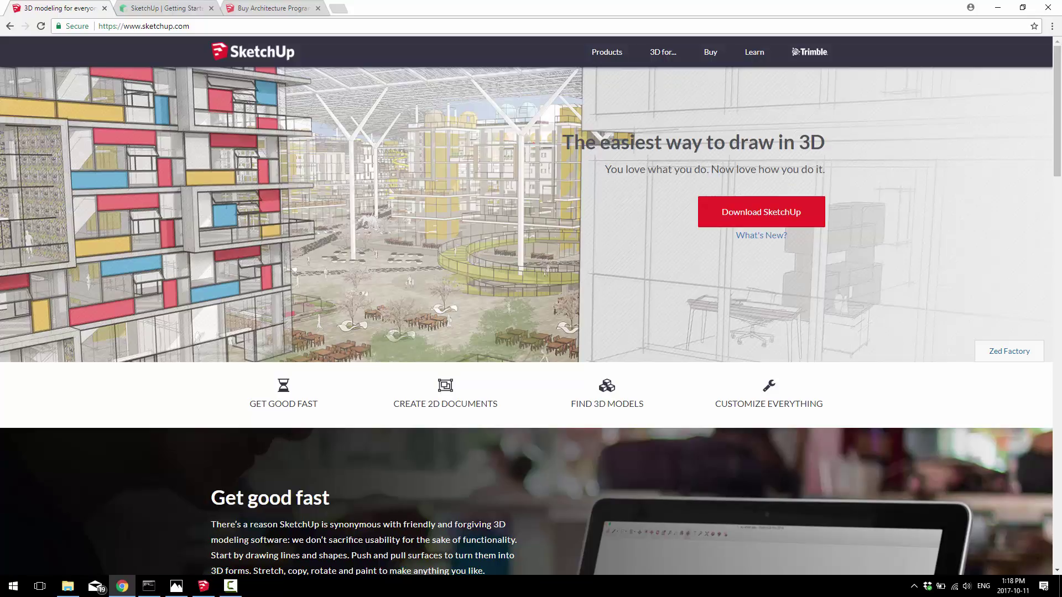
{"action": "left_click", "coordinate": [166, 8]}
{"action": "scroll", "coordinate": [512, 271], "scroll_direction": "down", "scroll_amount": 1}
{"action": "scroll", "coordinate": [397, 313], "scroll_direction": "down", "scroll_amount": 1}
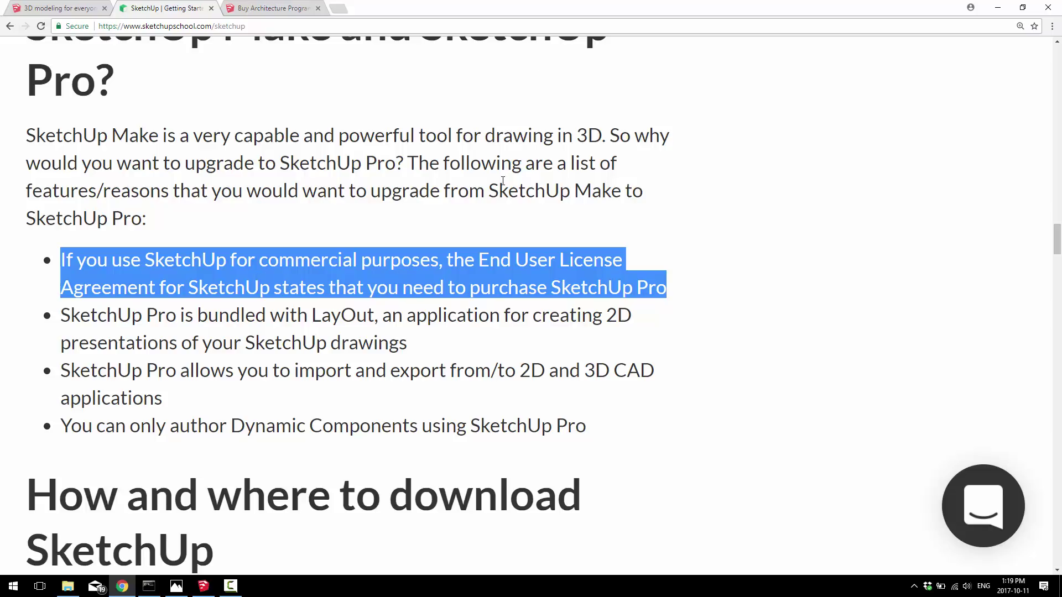
{"action": "double_click", "coordinate": [235, 257]}
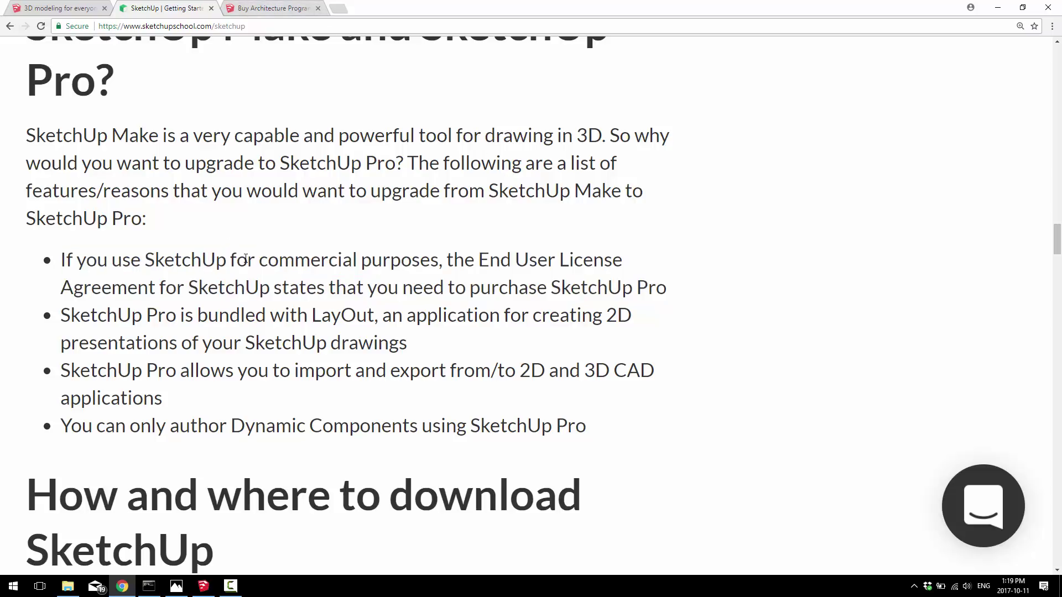
{"action": "left_click", "coordinate": [283, 9]}
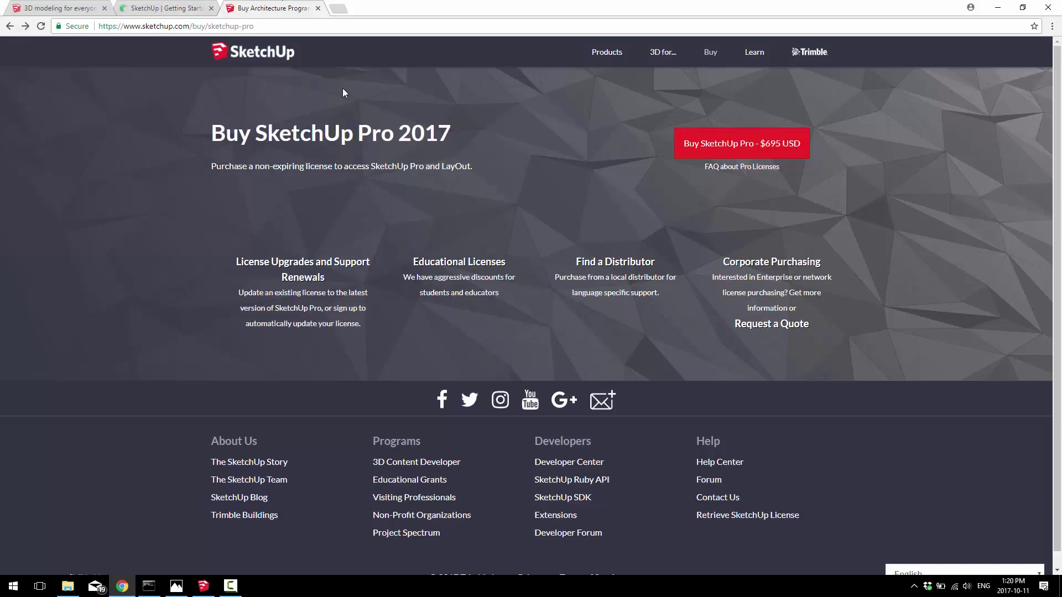
{"action": "scroll", "coordinate": [783, 199], "scroll_direction": "up", "scroll_amount": 5, "text": "ctrl"}
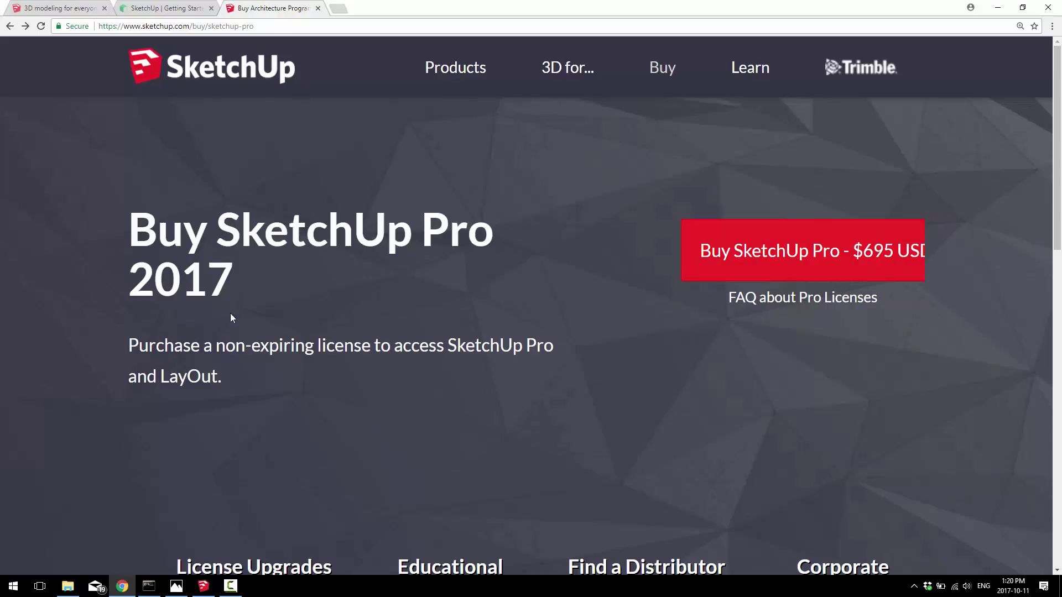
Switch to SketchUp and erase the default standing human figure from the empty model
{"action": "left_click", "coordinate": [207, 587]}
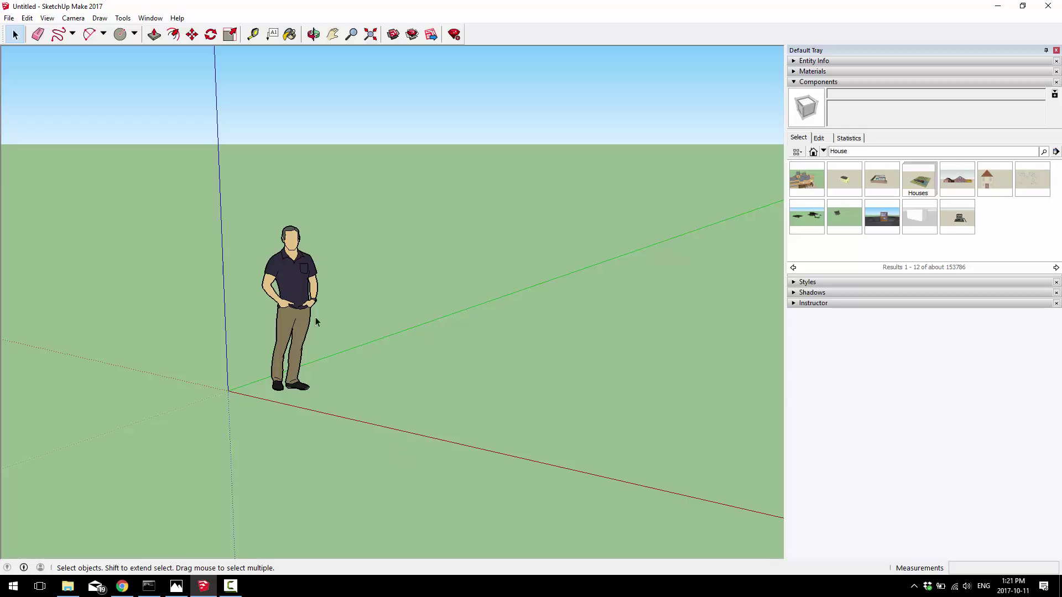
{"action": "right_click", "coordinate": [285, 291]}
{"action": "left_click", "coordinate": [301, 306]}
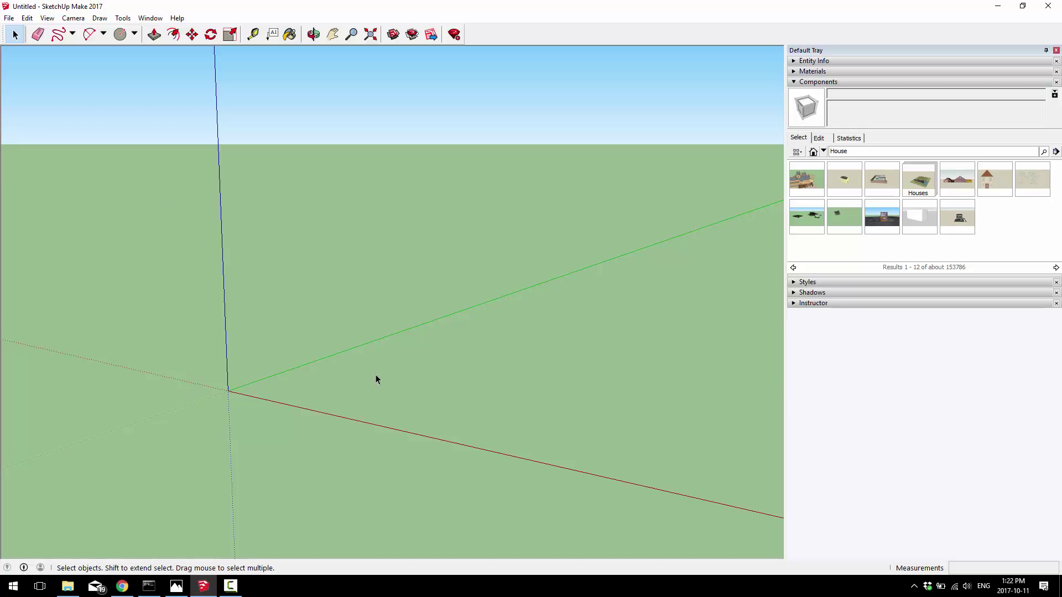
Draw a rectangle on the ground plane near the origin, between the red and green axes
{"action": "left_click", "coordinate": [136, 35]}
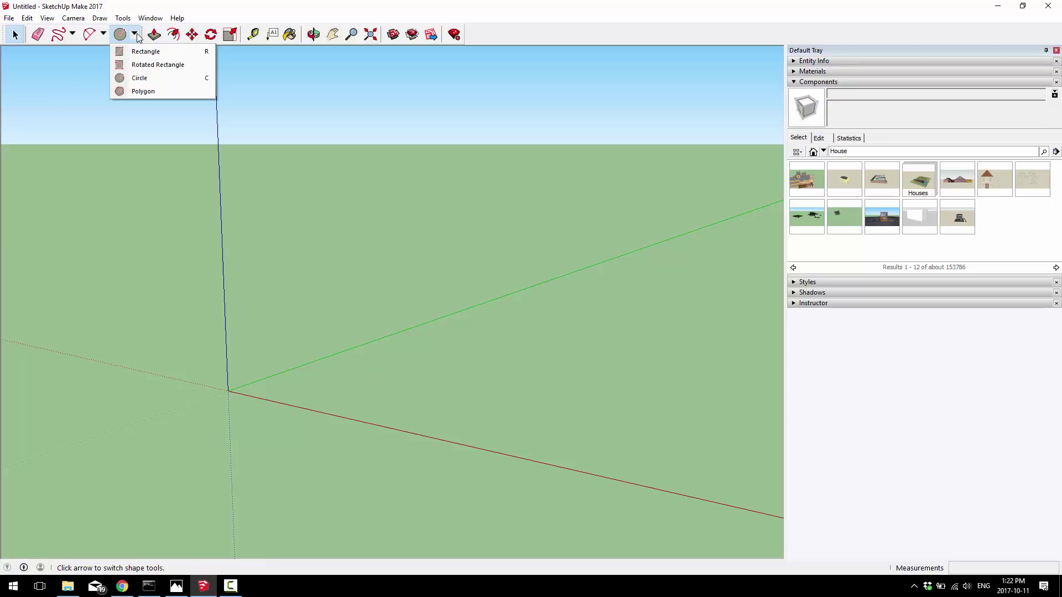
{"action": "left_click", "coordinate": [146, 52]}
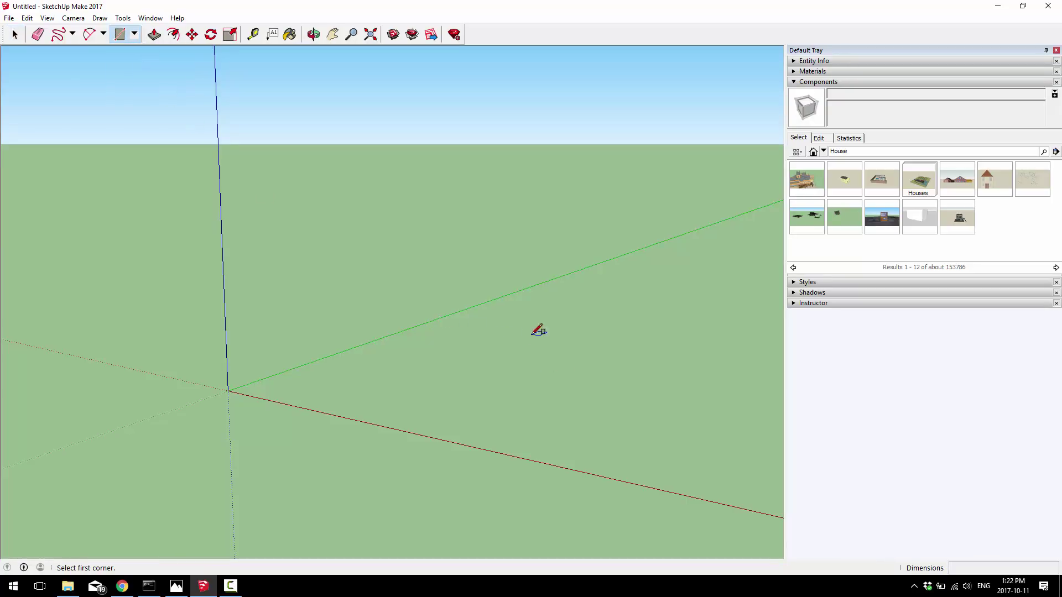
{"action": "middle_click_drag", "start_coordinate": [531, 332], "coordinate": [719, 393]}
{"action": "middle_click_drag", "start_coordinate": [674, 343], "coordinate": [481, 386]}
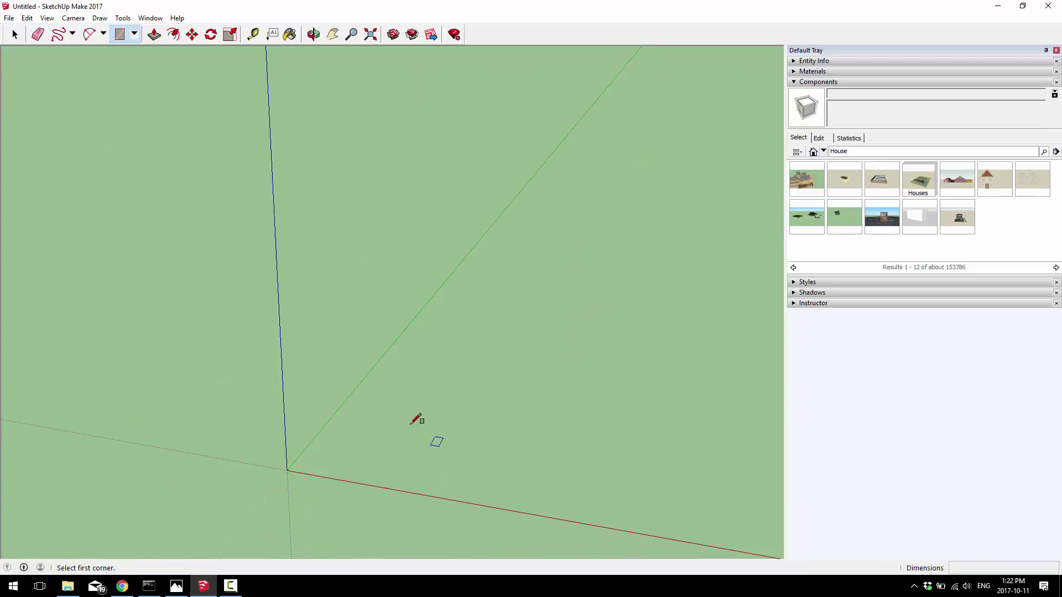
{"action": "left_click", "coordinate": [488, 419]}
{"action": "left_click", "coordinate": [713, 292]}
Try drawing two more freestanding rectangles from other view angles, and undo both
{"action": "middle_click_drag", "start_coordinate": [668, 382], "coordinate": [343, 267]}
{"action": "left_click", "coordinate": [339, 271]}
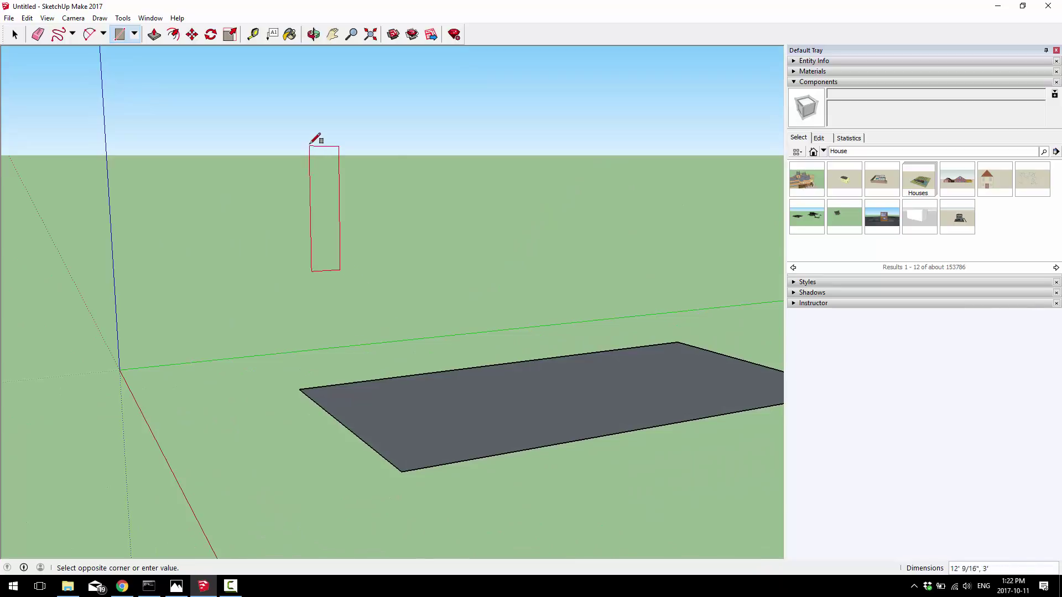
{"action": "left_click", "coordinate": [545, 115]}
{"action": "mouse_move", "coordinate": [559, 180]}
{"action": "middle_mouse_down"}
{"action": "mouse_move", "coordinate": [346, 267]}
{"action": "mouse_move", "coordinate": [52, 246]}
{"action": "middle_mouse_up"}
{"action": "left_click", "coordinate": [29, 87]}
{"action": "left_click", "coordinate": [82, 173]}
{"action": "middle_click_drag", "start_coordinate": [256, 275], "coordinate": [650, 379]}
{"action": "key", "text": "ctrl+z"}
{"action": "key", "text": "ctrl+z"}
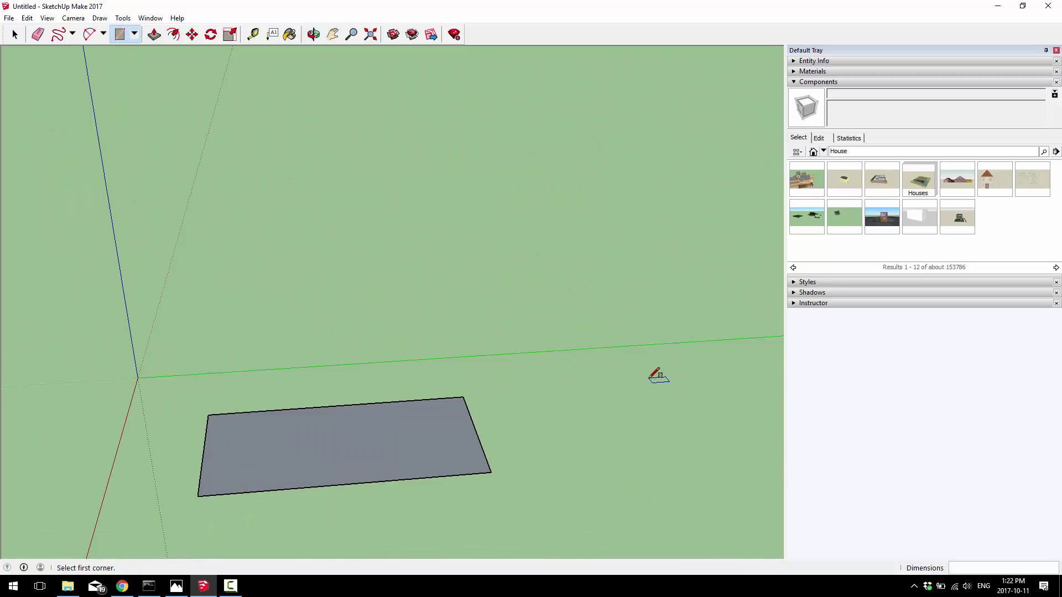
Push/Pull the ground rectangle upward about 11' 4" into a solid box
{"action": "middle_click_drag", "start_coordinate": [343, 287], "coordinate": [592, 299]}
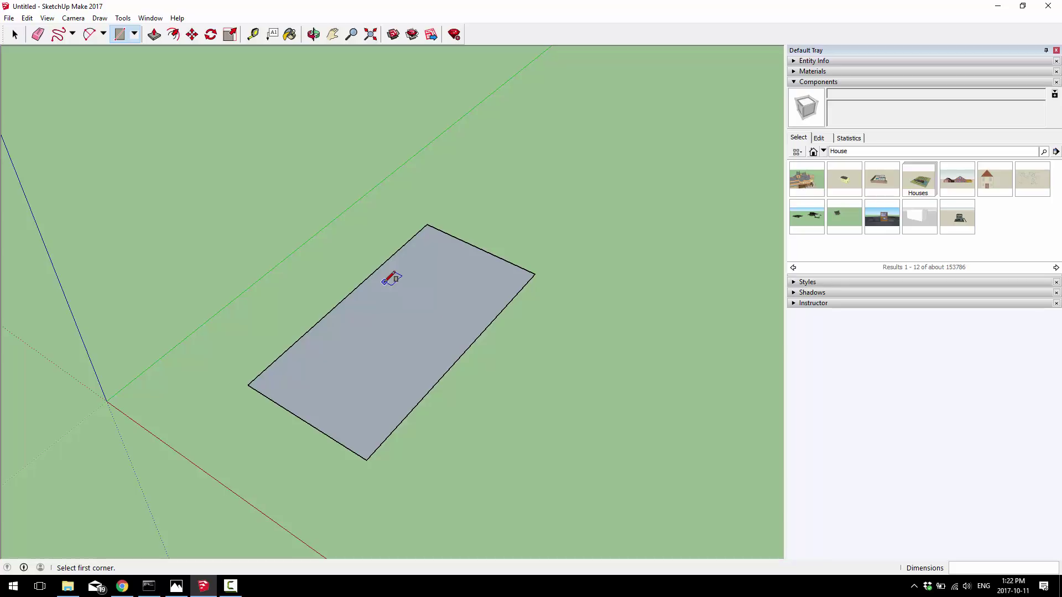
{"action": "left_click", "coordinate": [154, 39]}
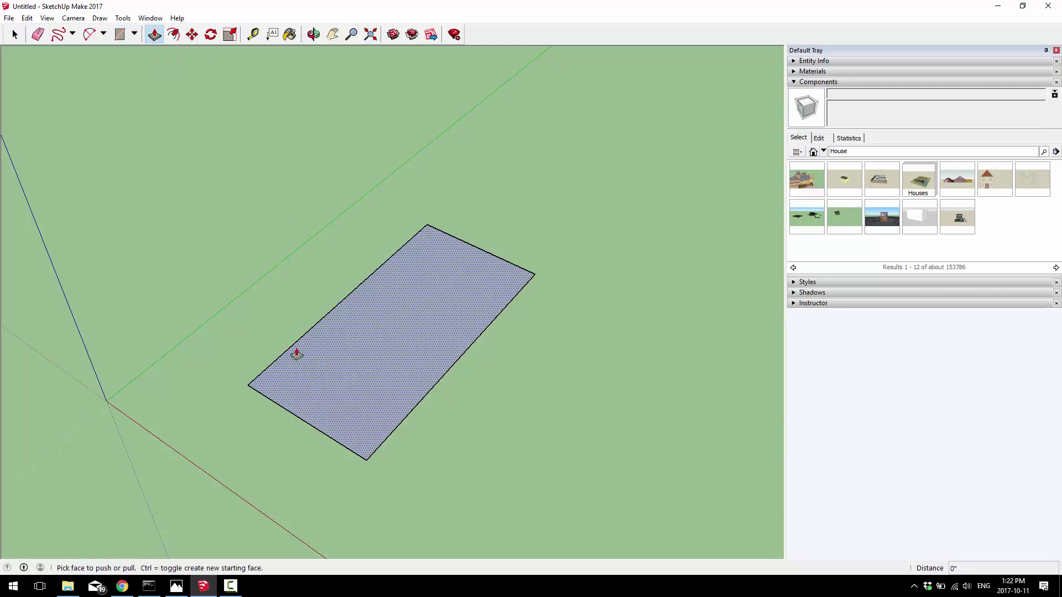
{"action": "left_click_drag", "start_coordinate": [354, 369], "coordinate": [350, 264]}
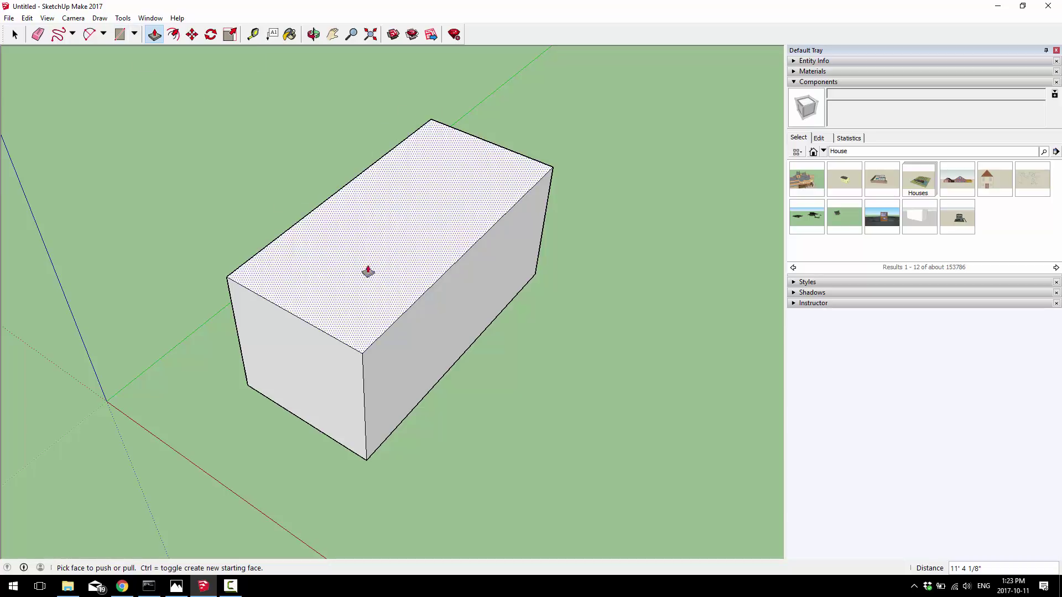
Draw an inset rectangle about 22' 9" by 10' 4" on the box's top face and push it down about 7' 10"
{"action": "left_click", "coordinate": [122, 37]}
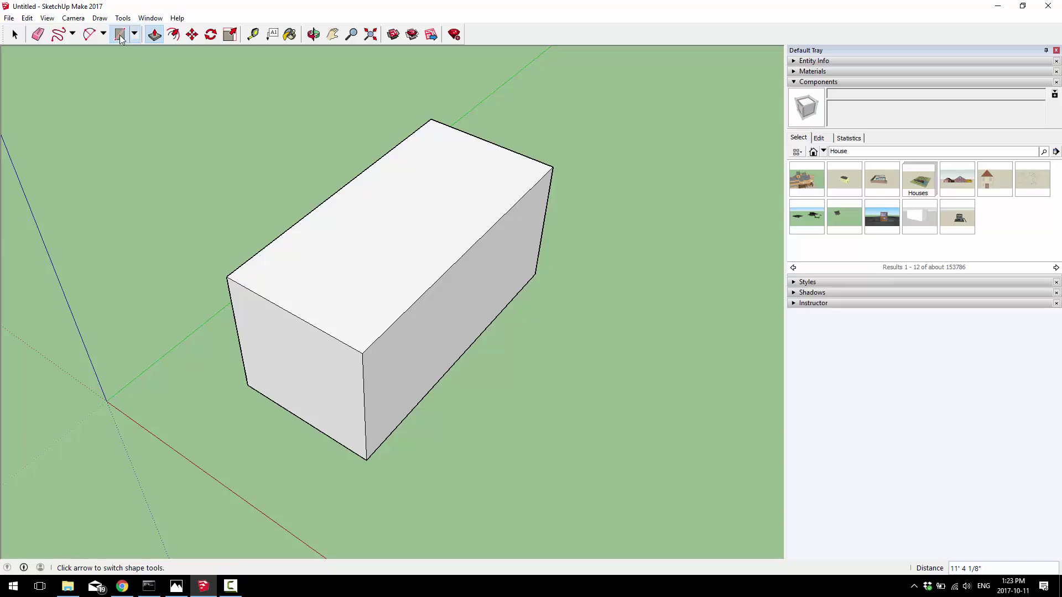
{"action": "left_click", "coordinate": [241, 275]}
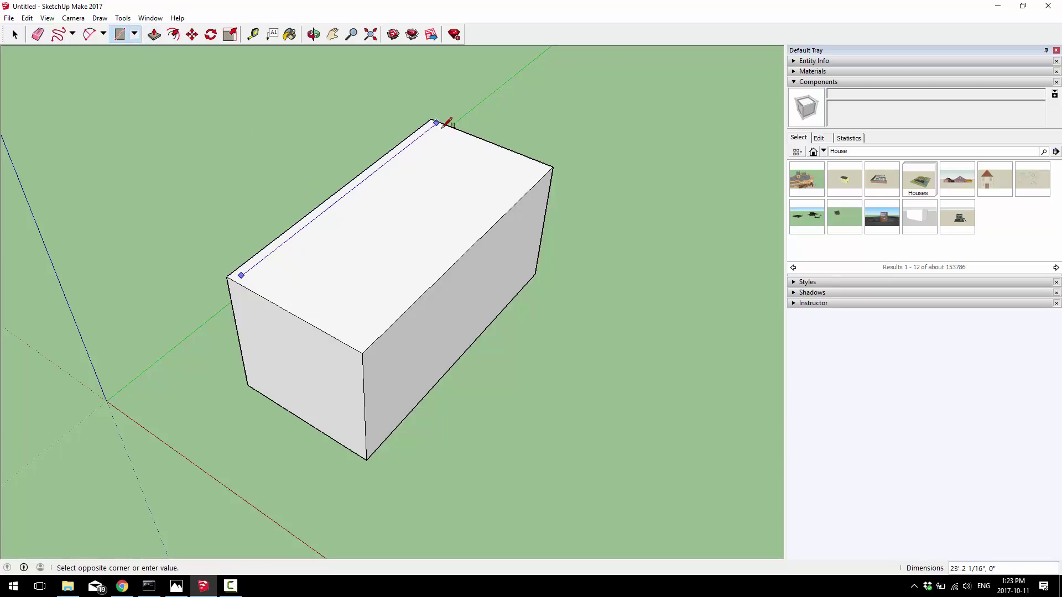
{"action": "left_click", "coordinate": [546, 167]}
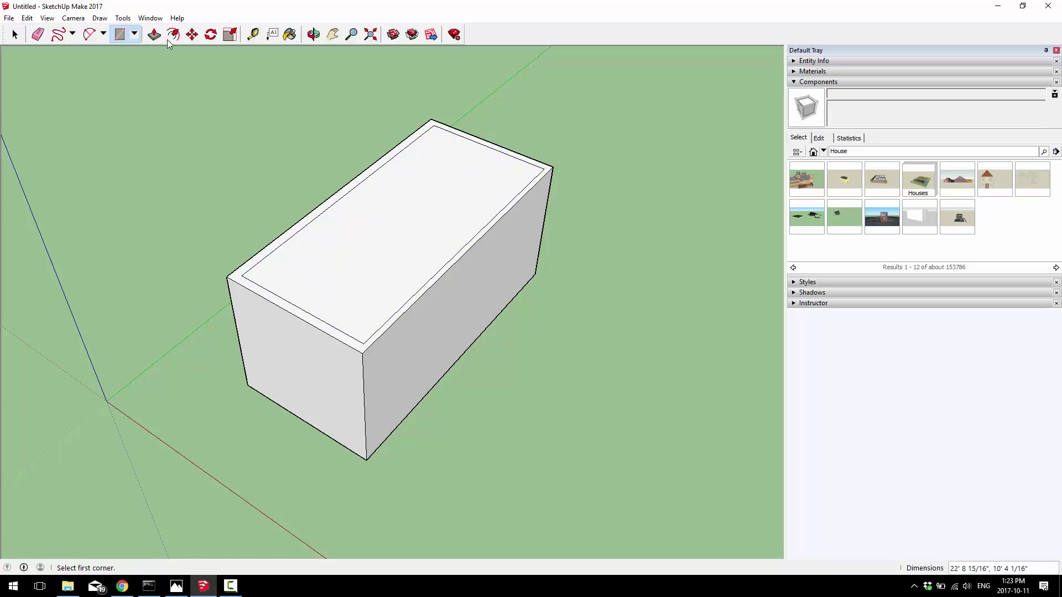
{"action": "left_click", "coordinate": [154, 35]}
{"action": "left_click", "coordinate": [422, 218]}
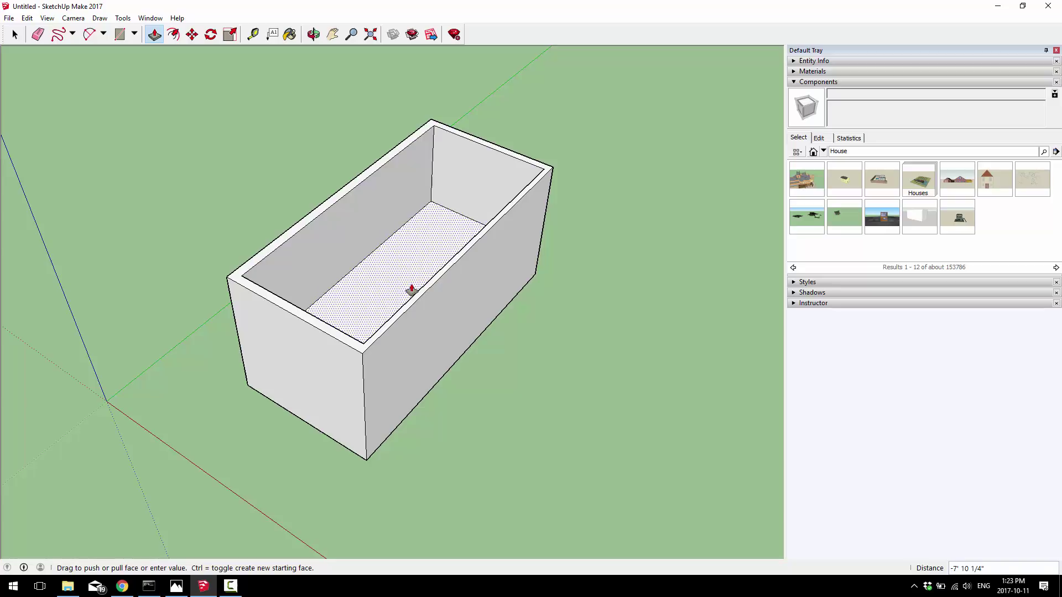
{"action": "left_click", "coordinate": [418, 288]}
Draw a door outline about 4' 6" wide and 10' high on the outer long wall, starting from its upper edge
{"action": "key", "text": "o"}
{"action": "left_click_drag", "start_coordinate": [407, 273], "coordinate": [422, 311]}
{"action": "key", "text": "p"}
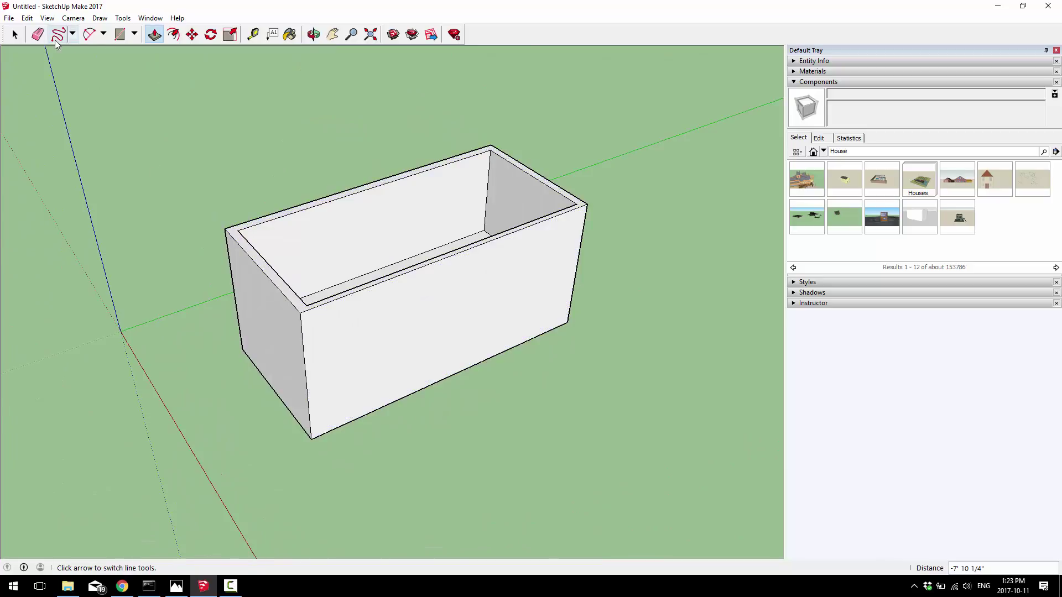
{"action": "left_click", "coordinate": [119, 34]}
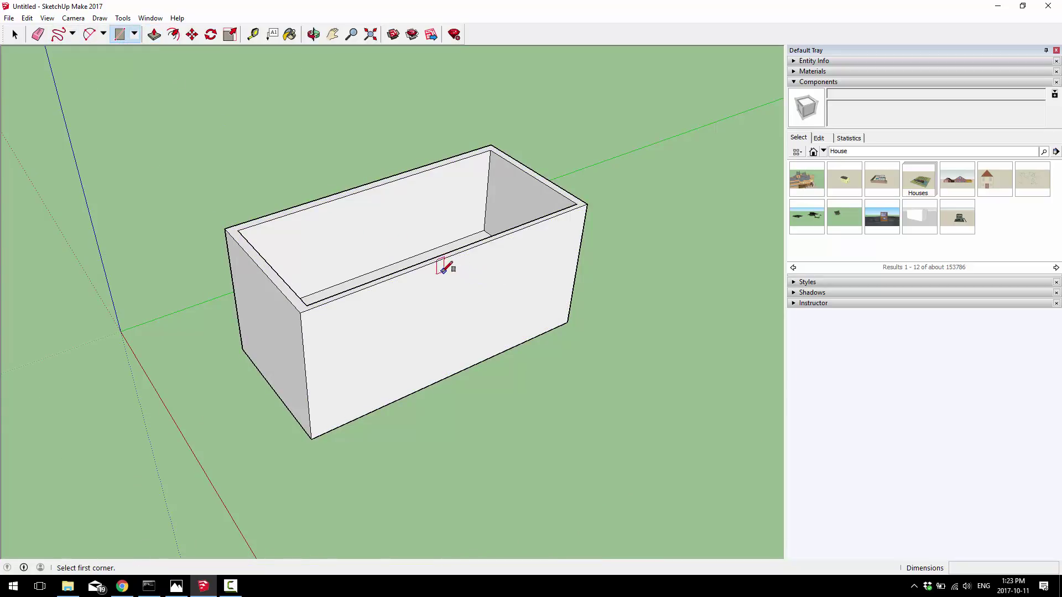
{"action": "left_click", "coordinate": [424, 266]}
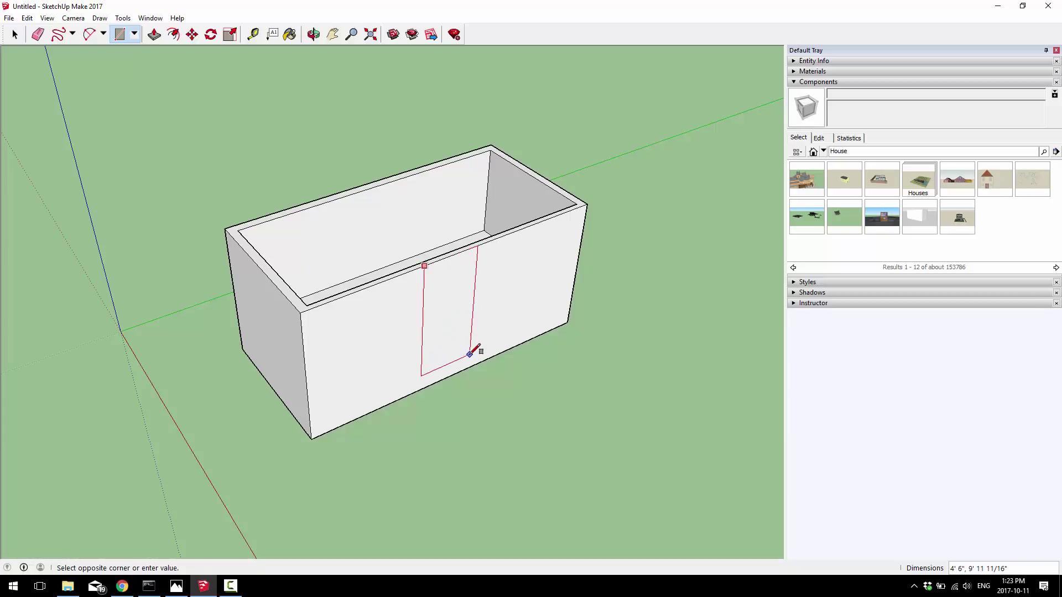
{"action": "left_click", "coordinate": [471, 354]}
Draw a rectangle across the wall's top thickness above the door outline and push it down about 6' 11" to cut an opening
{"action": "scroll", "coordinate": [434, 257], "scroll_direction": "up", "scroll_amount": 4}
{"action": "scroll", "coordinate": [435, 260], "scroll_direction": "up", "scroll_amount": 3}
{"action": "left_click", "coordinate": [409, 271]}
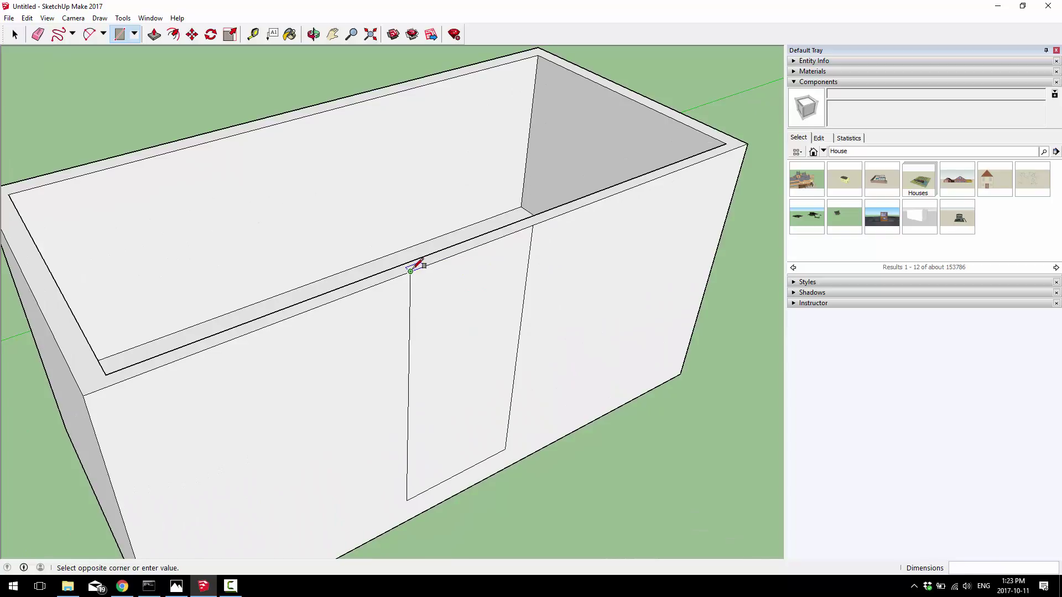
{"action": "left_click", "coordinate": [532, 225]}
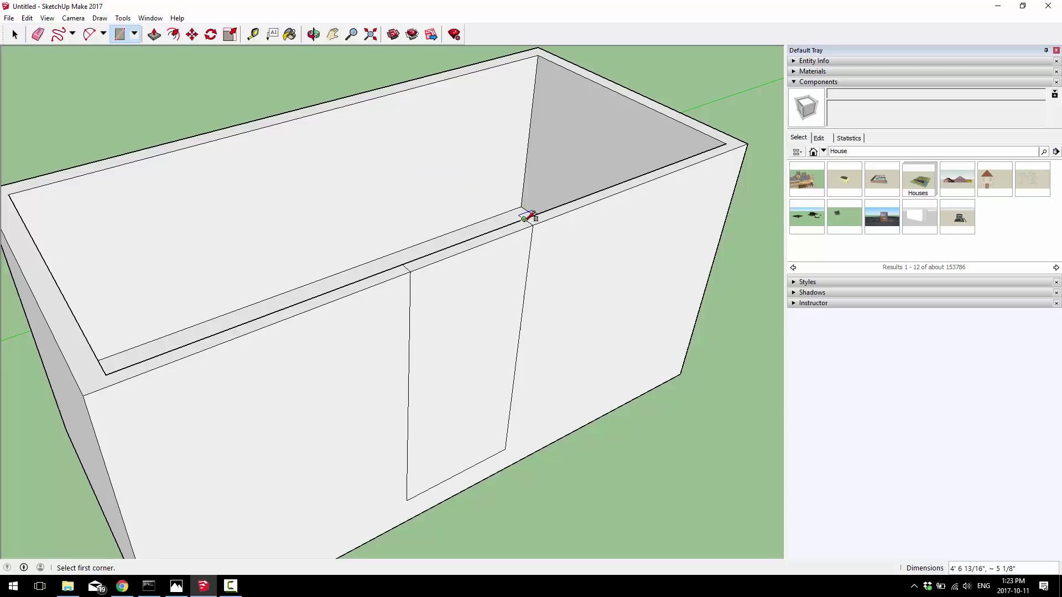
{"action": "left_click", "coordinate": [154, 35]}
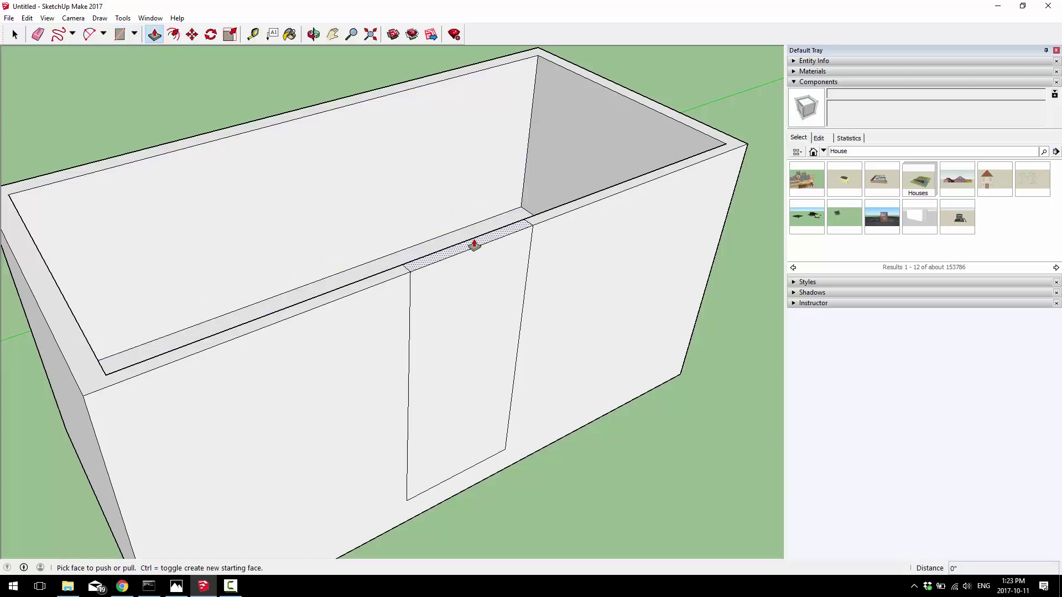
{"action": "left_click_drag", "start_coordinate": [474, 245], "coordinate": [470, 411]}
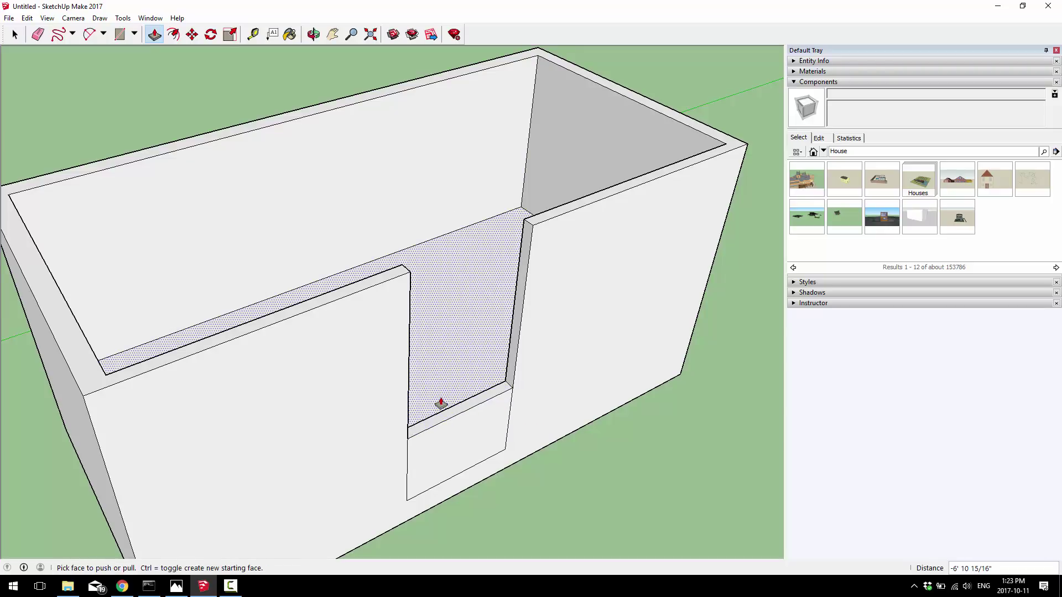
Draw a circle of about 1' 9" radius on the inner end wall and push it about 8" through to cut a round window
{"action": "middle_click_drag", "start_coordinate": [417, 379], "coordinate": [559, 315]}
{"action": "left_click", "coordinate": [135, 35]}
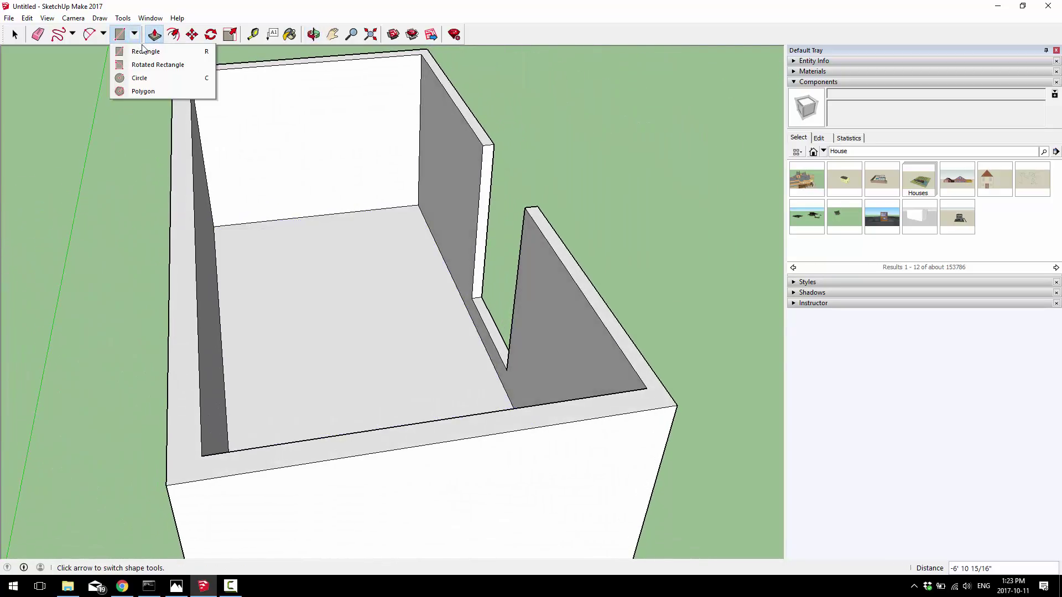
{"action": "left_click", "coordinate": [131, 78]}
{"action": "left_click", "coordinate": [283, 120]}
{"action": "left_click", "coordinate": [310, 144]}
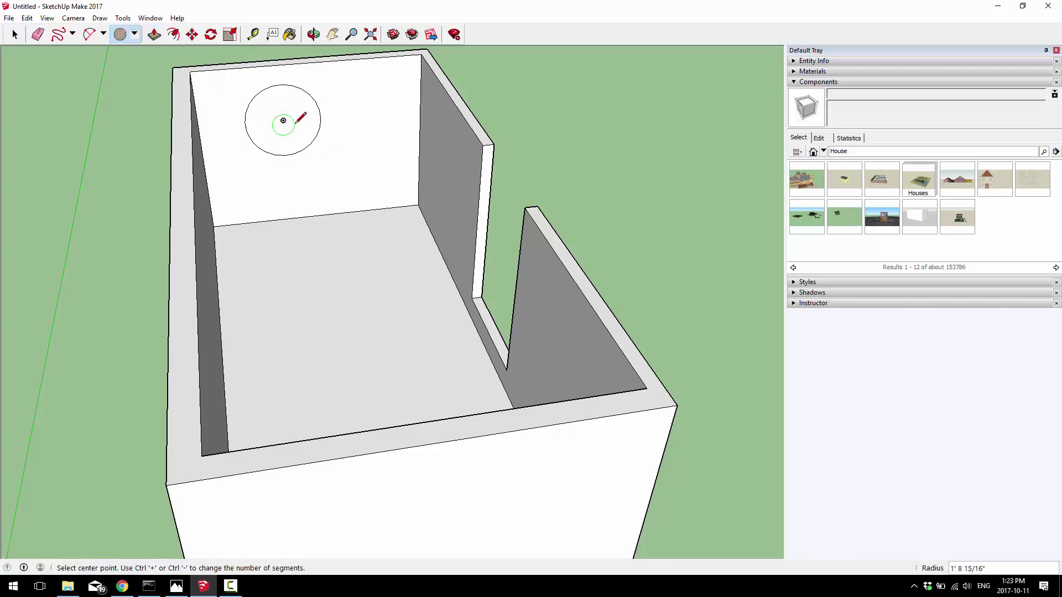
{"action": "left_click", "coordinate": [155, 34]}
{"action": "left_click", "coordinate": [274, 110]}
{"action": "left_click", "coordinate": [298, 111]}
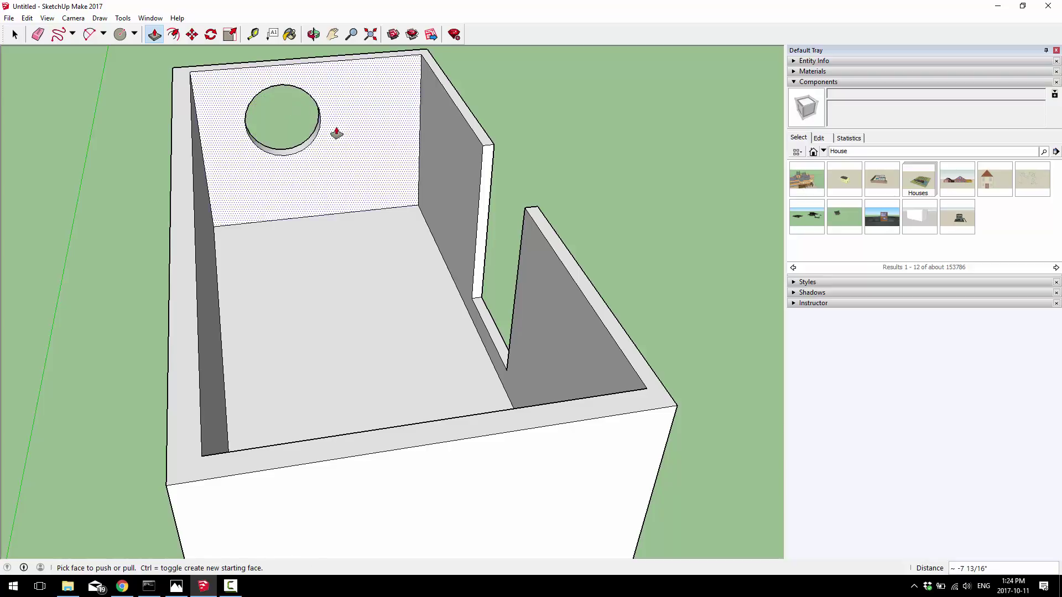
Paint the room's floor with Metal Steel Textured White from the Metal material collection
{"action": "middle_click_drag", "start_coordinate": [339, 133], "coordinate": [605, 300]}
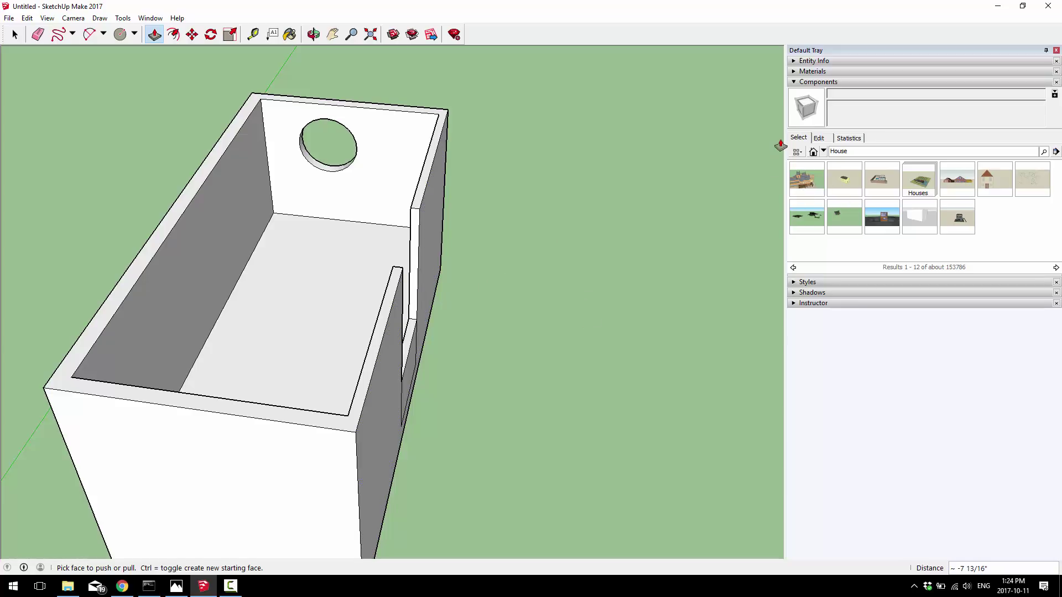
{"action": "left_click", "coordinate": [811, 72]}
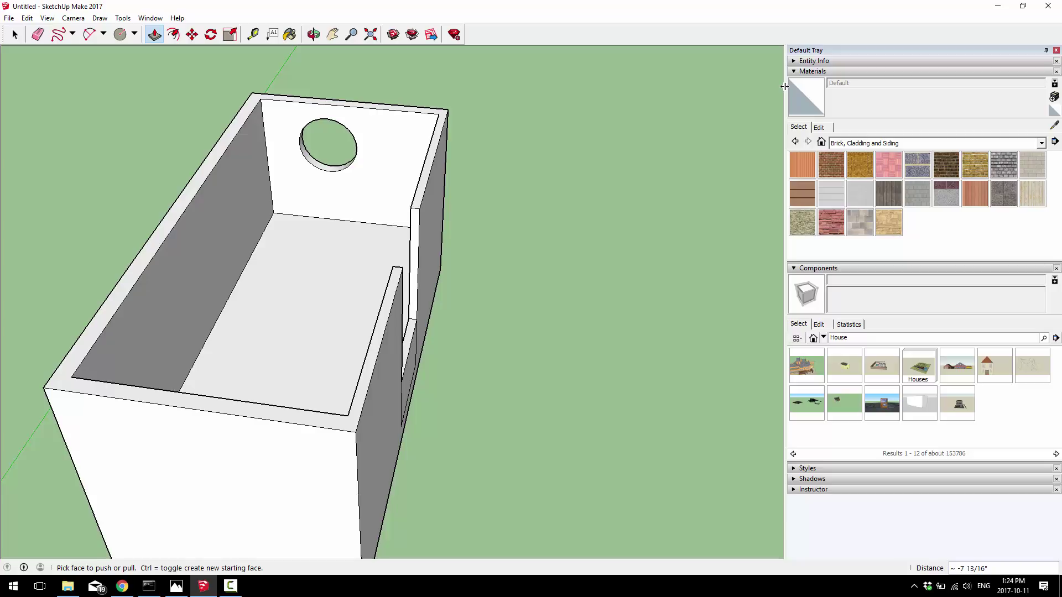
{"action": "left_click", "coordinate": [1041, 143]}
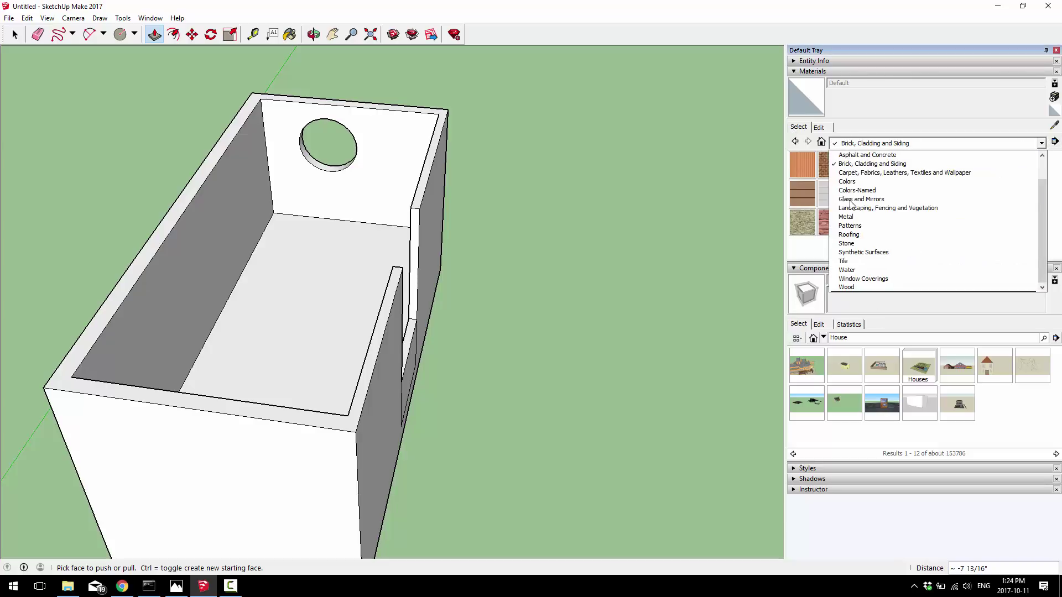
{"action": "left_click", "coordinate": [862, 220]}
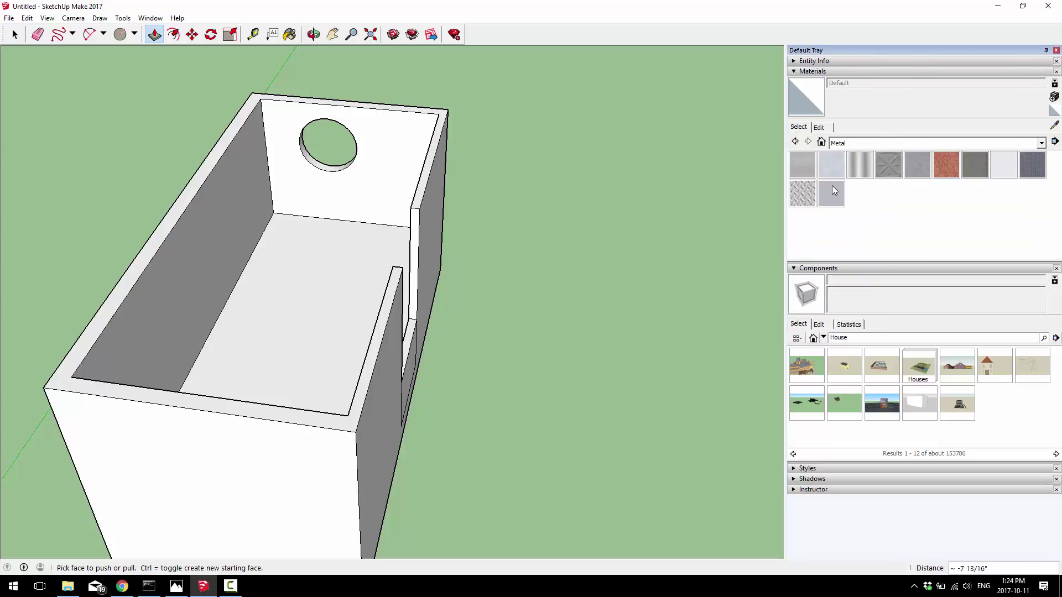
{"action": "left_click", "coordinate": [811, 194]}
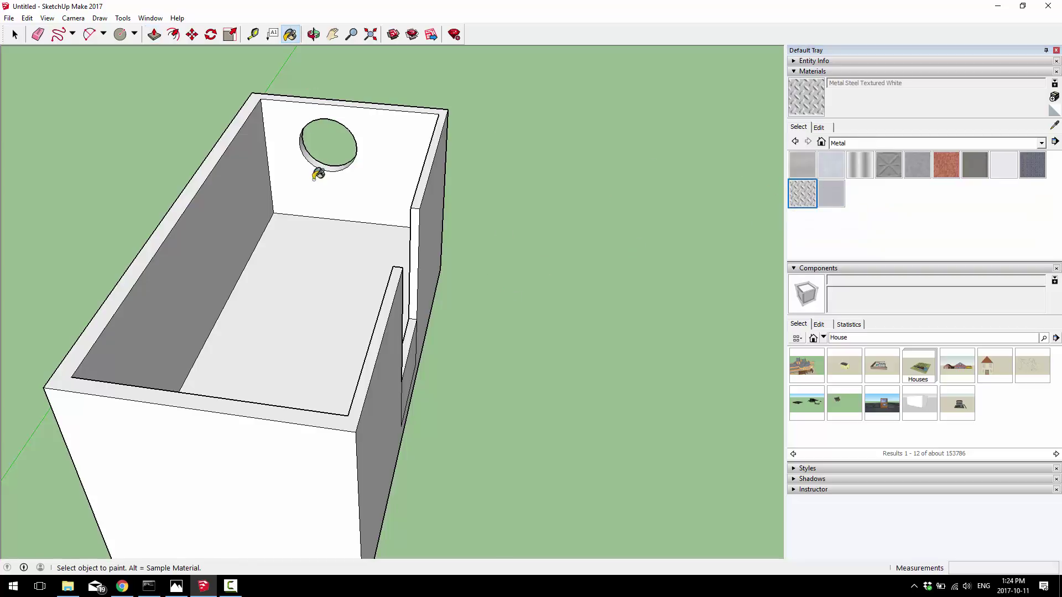
{"action": "left_click", "coordinate": [316, 257]}
{"action": "mouse_move", "coordinate": [429, 343]}
{"action": "middle_mouse_down"}
{"action": "mouse_move", "coordinate": [398, 438]}
{"action": "mouse_move", "coordinate": [418, 459]}
{"action": "middle_mouse_up"}
{"action": "scroll", "coordinate": [314, 331], "scroll_direction": "up", "scroll_amount": 5}
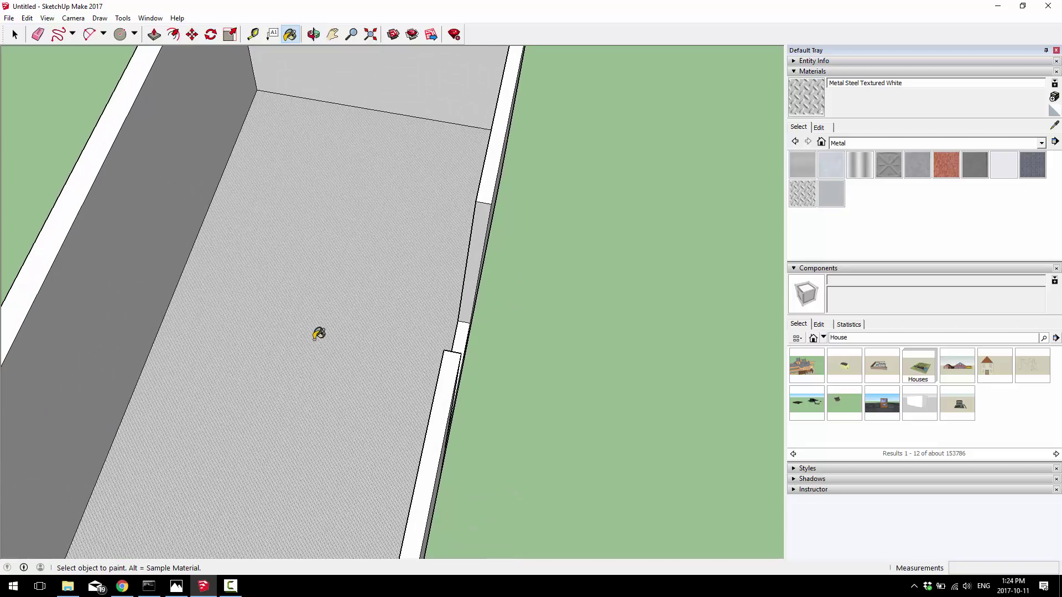
Set the texture width of Metal Steel Textured White to 12 inches to enlarge the floor pattern
{"action": "left_click", "coordinate": [819, 127]}
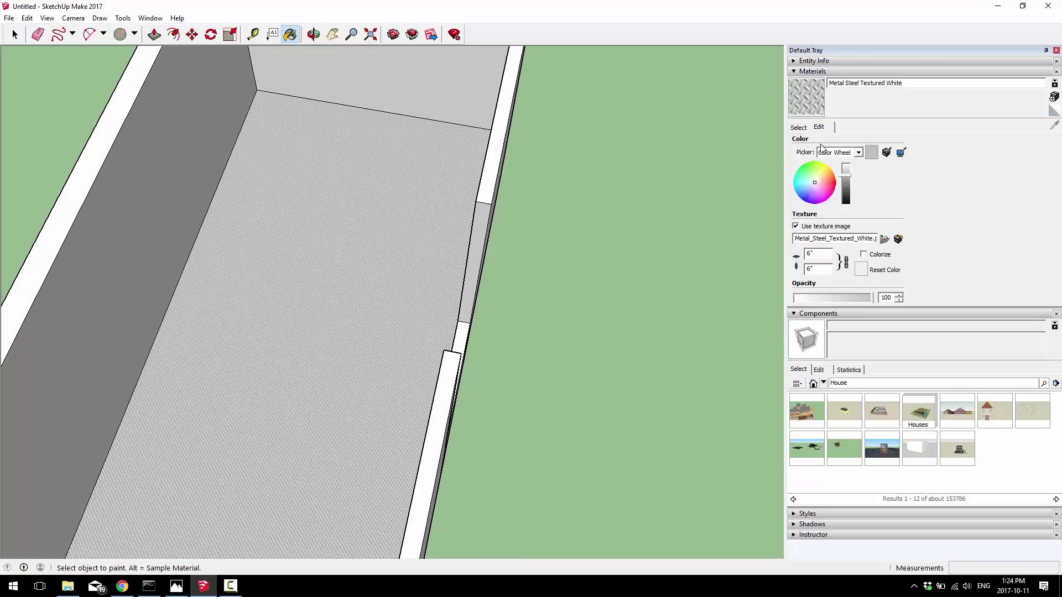
{"action": "double_click", "coordinate": [821, 253]}
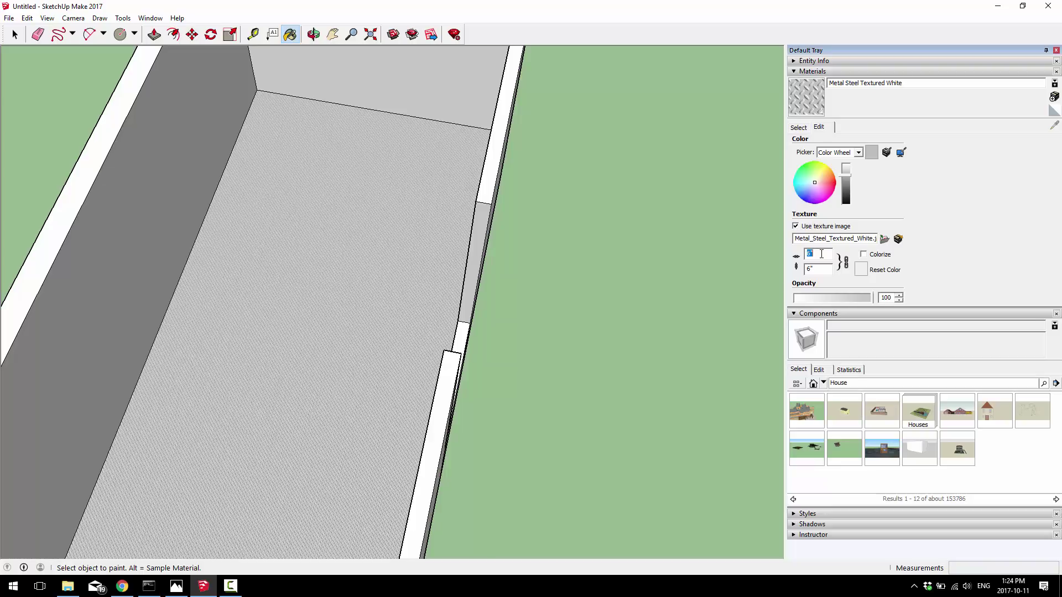
{"action": "type", "text": "12"}
{"action": "key", "text": "Return"}
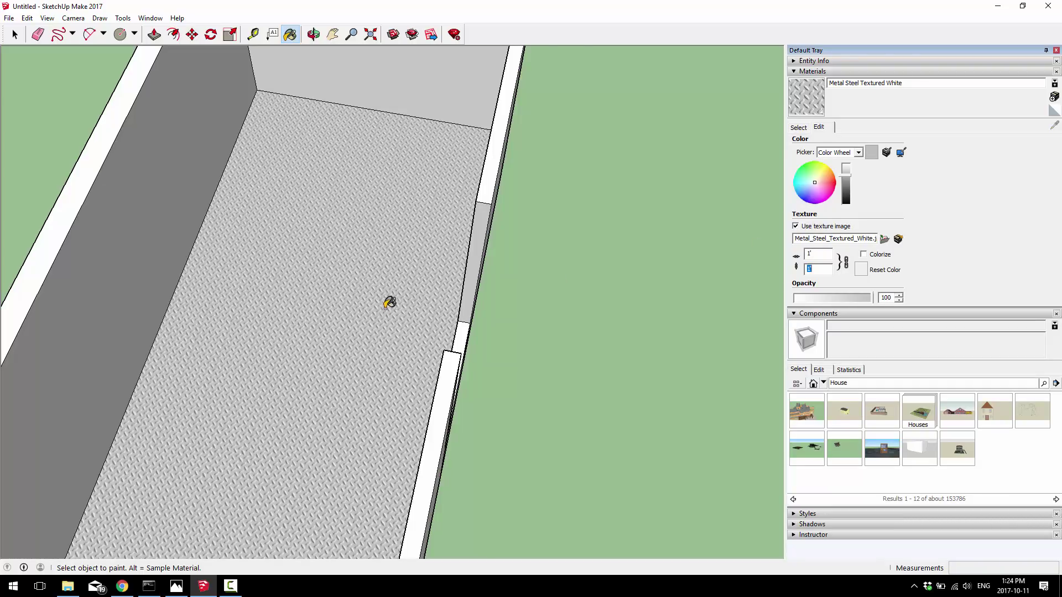
{"action": "middle_click_drag", "start_coordinate": [381, 303], "coordinate": [261, 251]}
{"action": "scroll", "coordinate": [308, 244], "scroll_direction": "up", "scroll_amount": 2}
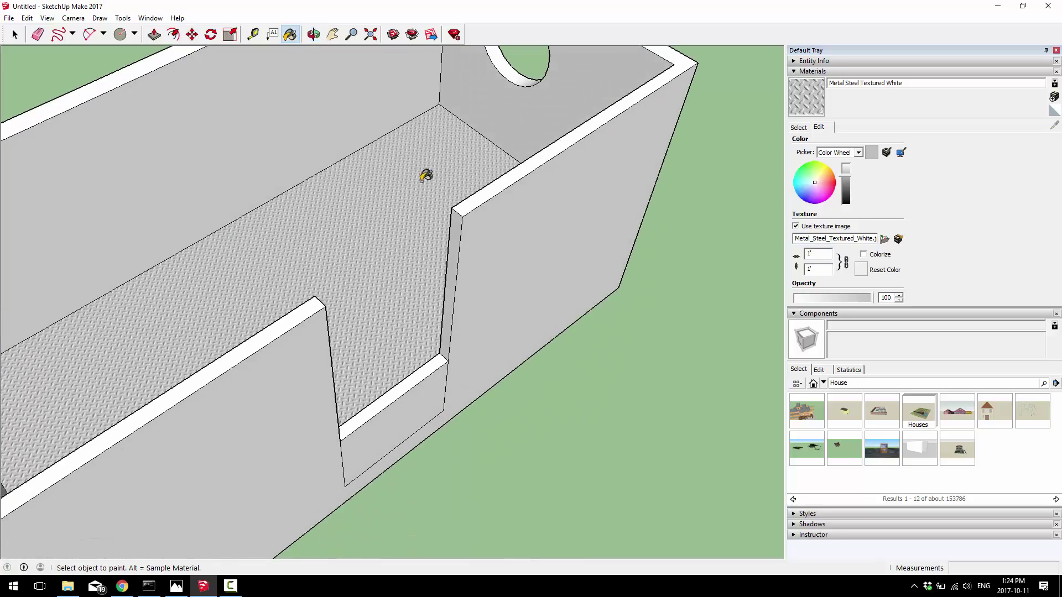
{"action": "middle_click_drag", "start_coordinate": [288, 108], "coordinate": [277, 109]}
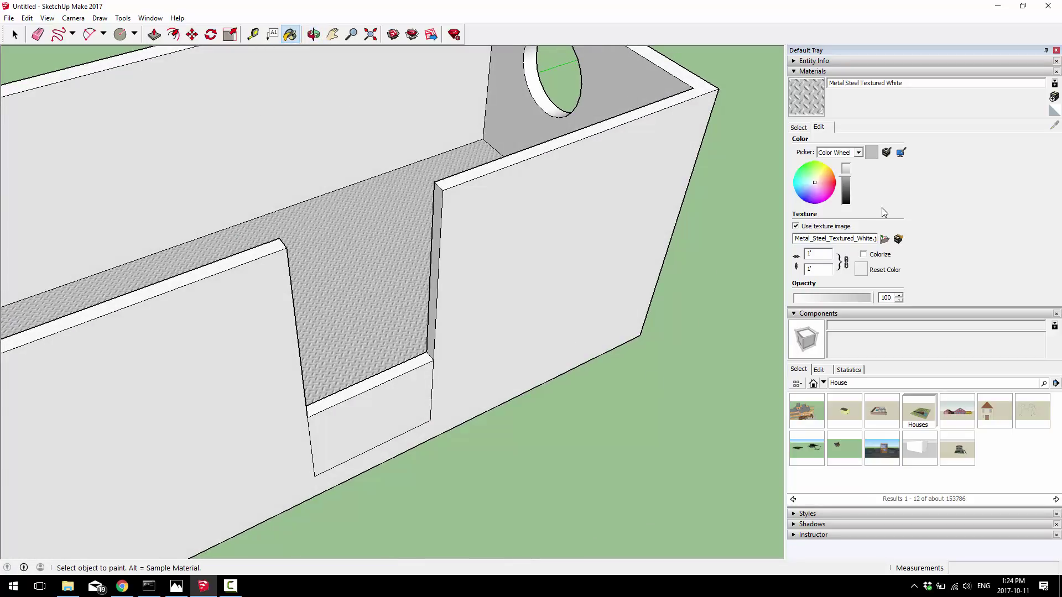
Paint the room's inner walls with Brick Antique 01 from the Brick, Cladding and Siding collection
{"action": "left_click", "coordinate": [968, 82]}
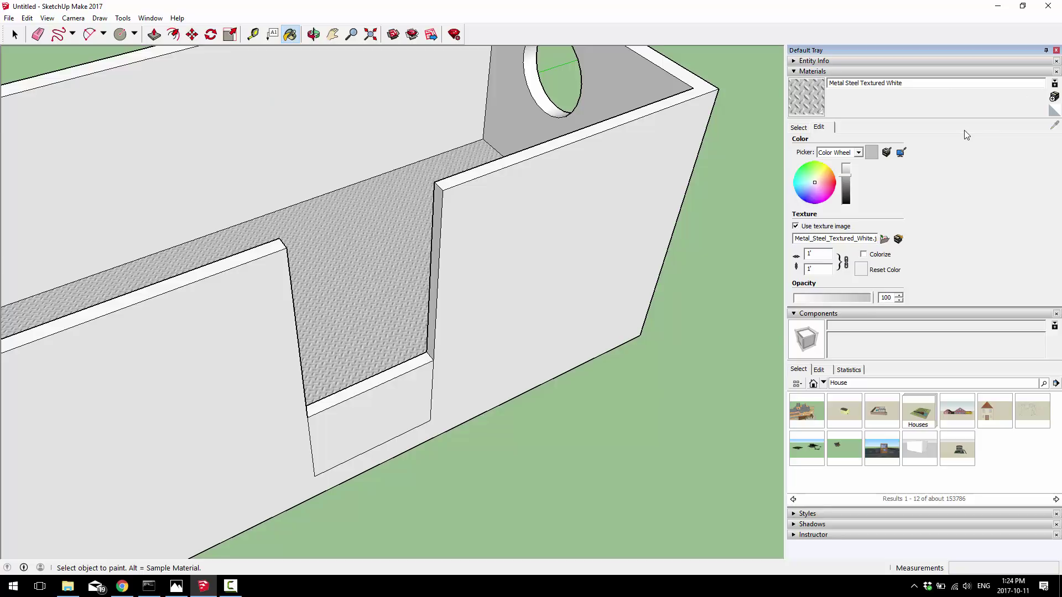
{"action": "left_click", "coordinate": [799, 127]}
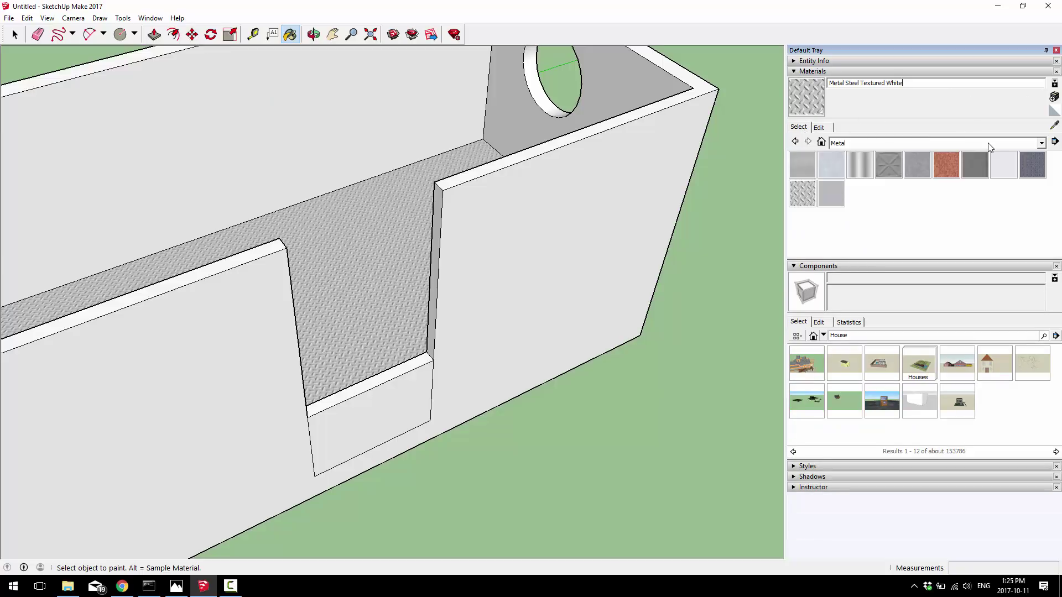
{"action": "left_click", "coordinate": [1039, 143]}
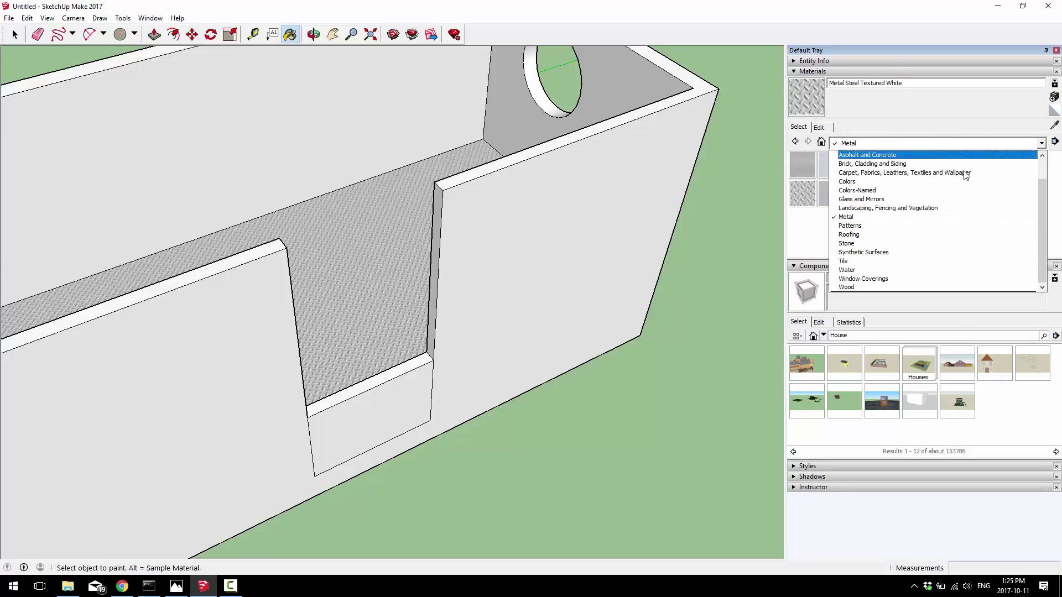
{"action": "left_click", "coordinate": [873, 165]}
{"action": "left_click", "coordinate": [827, 169]}
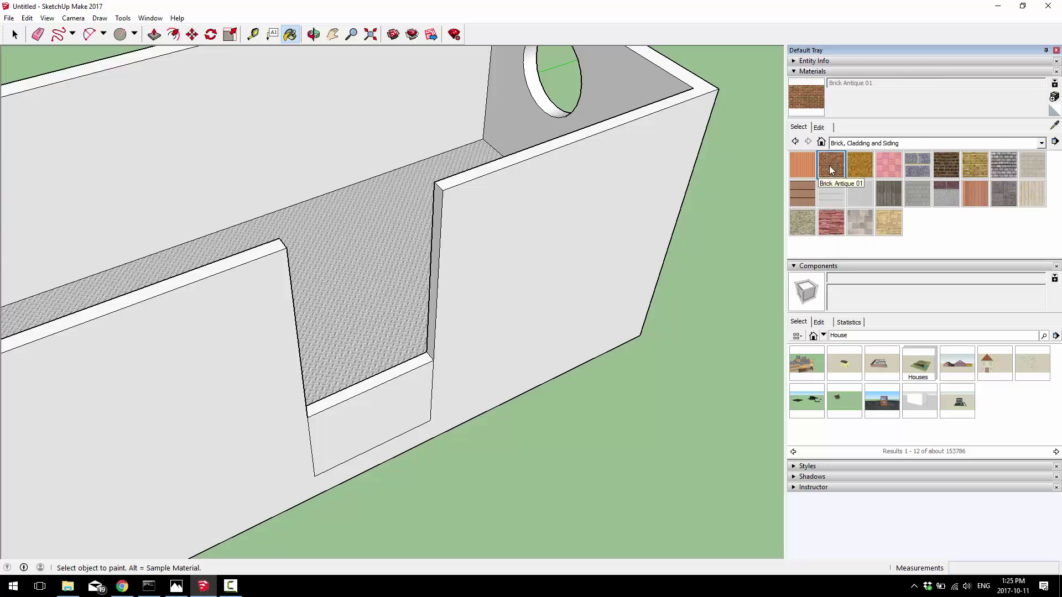
{"action": "left_click", "coordinate": [374, 115]}
{"action": "mouse_move", "coordinate": [422, 154]}
{"action": "middle_mouse_down"}
{"action": "mouse_move", "coordinate": [658, 171]}
{"action": "mouse_move", "coordinate": [39, 123]}
{"action": "middle_mouse_up"}
{"action": "left_click", "coordinate": [207, 76]}
{"action": "mouse_move", "coordinate": [417, 160]}
{"action": "middle_mouse_down"}
{"action": "mouse_move", "coordinate": [71, 125]}
{"action": "mouse_move", "coordinate": [98, 128]}
{"action": "middle_mouse_up"}
{"action": "left_click", "coordinate": [453, 127]}
{"action": "middle_click_drag", "start_coordinate": [561, 181], "coordinate": [64, 233]}
{"action": "left_click", "coordinate": [207, 240]}
{"action": "mouse_move", "coordinate": [207, 241]}
{"action": "middle_mouse_down"}
{"action": "mouse_move", "coordinate": [380, 331]}
{"action": "mouse_move", "coordinate": [754, 301]}
{"action": "mouse_move", "coordinate": [559, 339]}
{"action": "mouse_move", "coordinate": [610, 286]}
{"action": "mouse_move", "coordinate": [559, 293]}
{"action": "mouse_move", "coordinate": [514, 279]}
{"action": "mouse_move", "coordinate": [660, 255]}
{"action": "mouse_move", "coordinate": [391, 294]}
{"action": "mouse_move", "coordinate": [548, 265]}
{"action": "mouse_move", "coordinate": [600, 244]}
{"action": "mouse_move", "coordinate": [560, 311]}
{"action": "mouse_move", "coordinate": [305, 364]}
{"action": "middle_mouse_up"}
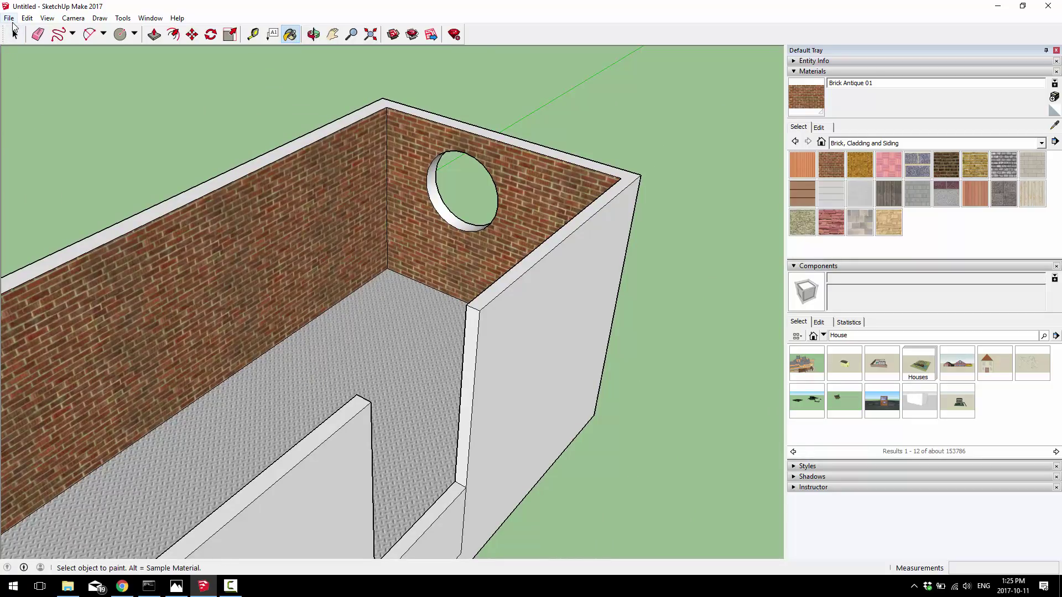
Export the 3D model to the Desktop as the COLLADA file Untitled.dae
{"action": "left_click", "coordinate": [10, 19]}
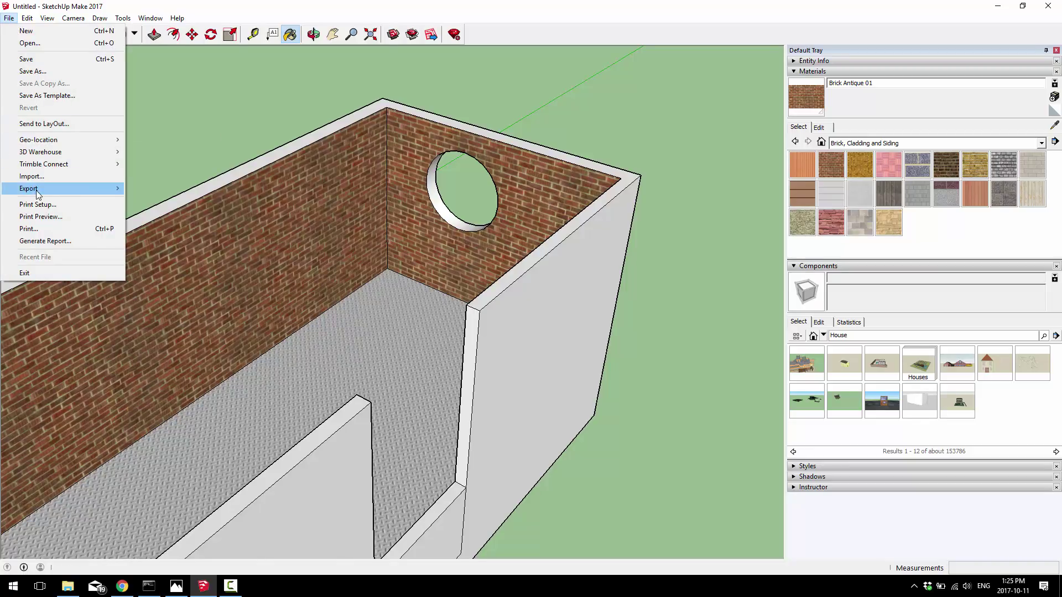
{"action": "mouse_move", "coordinate": [39, 189]}
{"action": "left_click", "coordinate": [165, 189]}
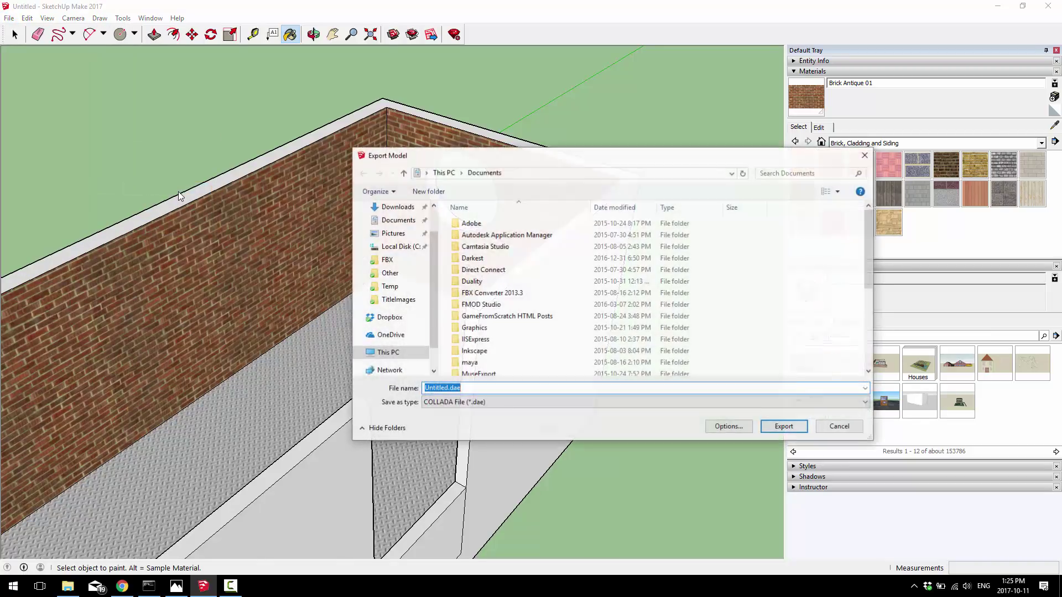
{"action": "scroll", "coordinate": [398, 233], "scroll_direction": "up", "scroll_amount": 2}
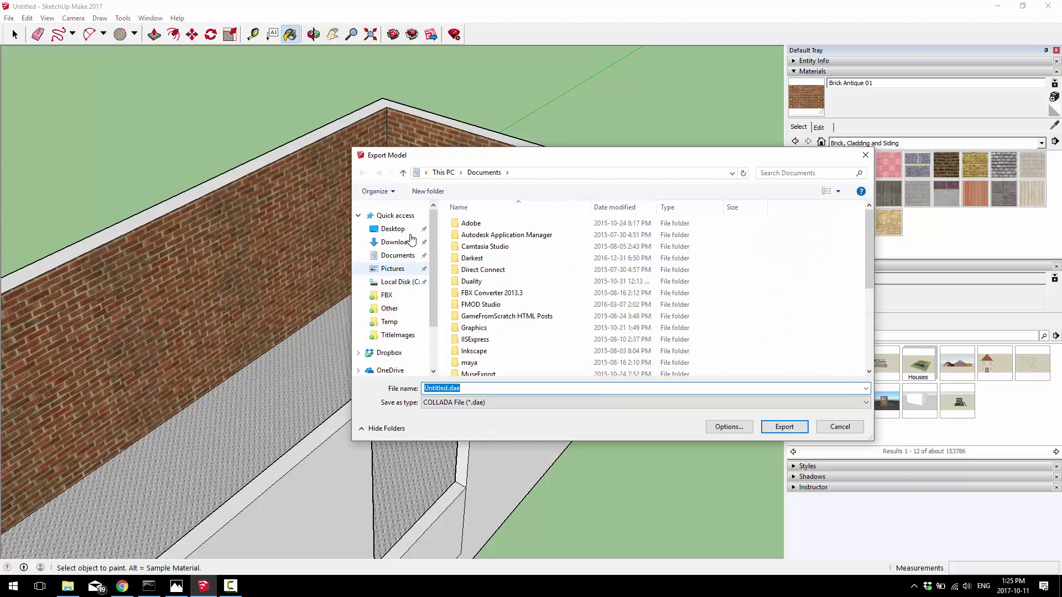
{"action": "left_click", "coordinate": [400, 229]}
{"action": "left_click", "coordinate": [490, 402]}
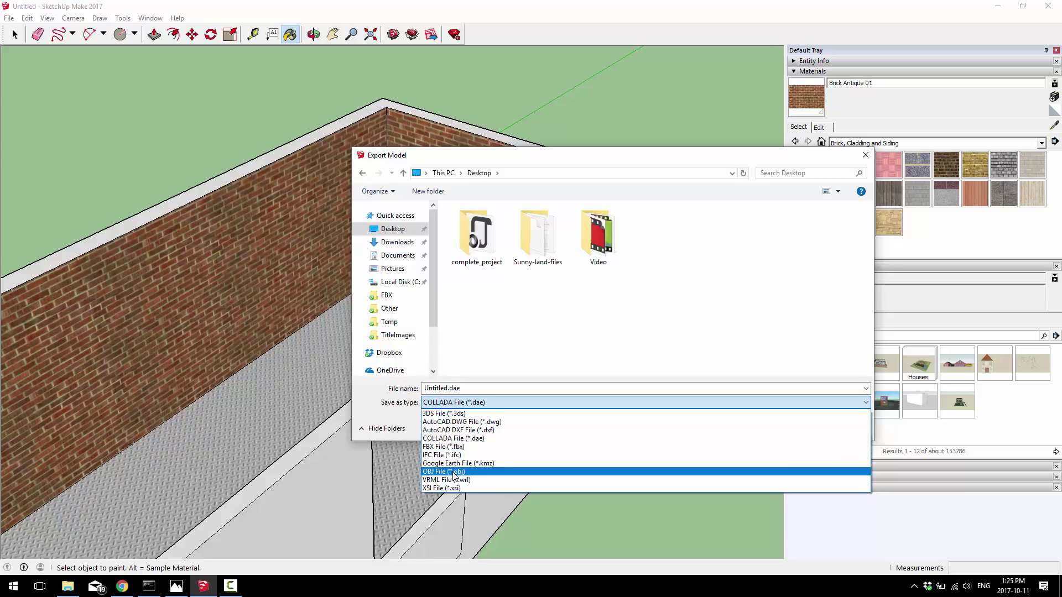
{"action": "left_click", "coordinate": [465, 439]}
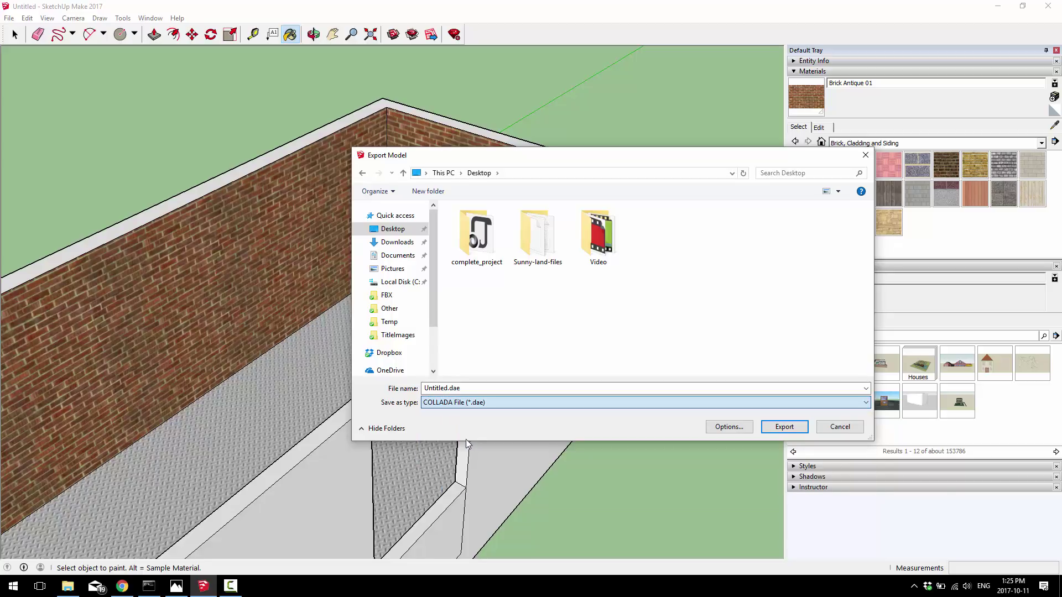
{"action": "left_click", "coordinate": [790, 430]}
Find and launch Blender
{"action": "key", "text": "super"}
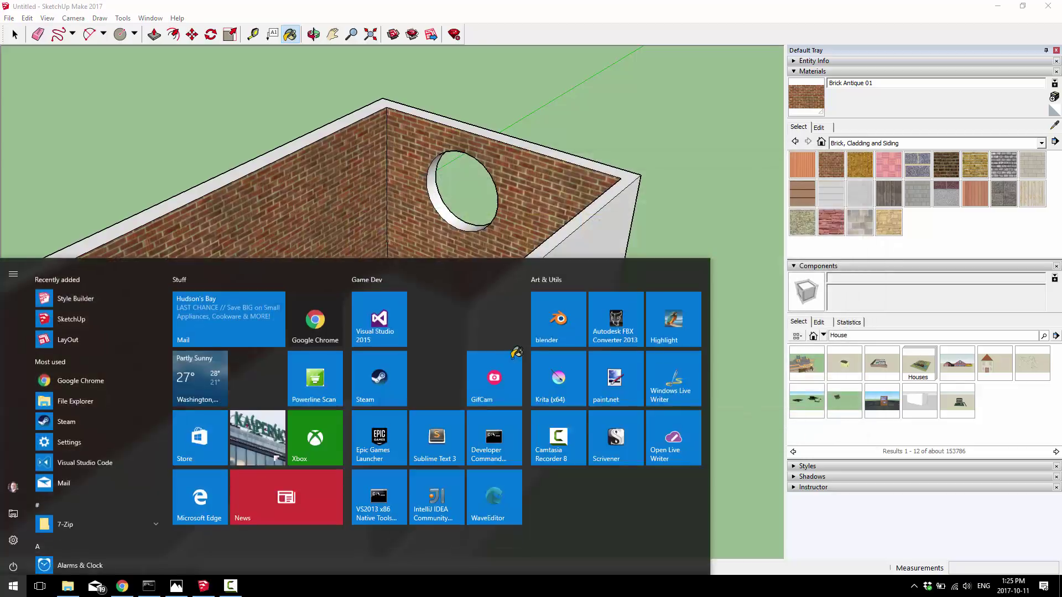
{"action": "type", "text": "bleb"}
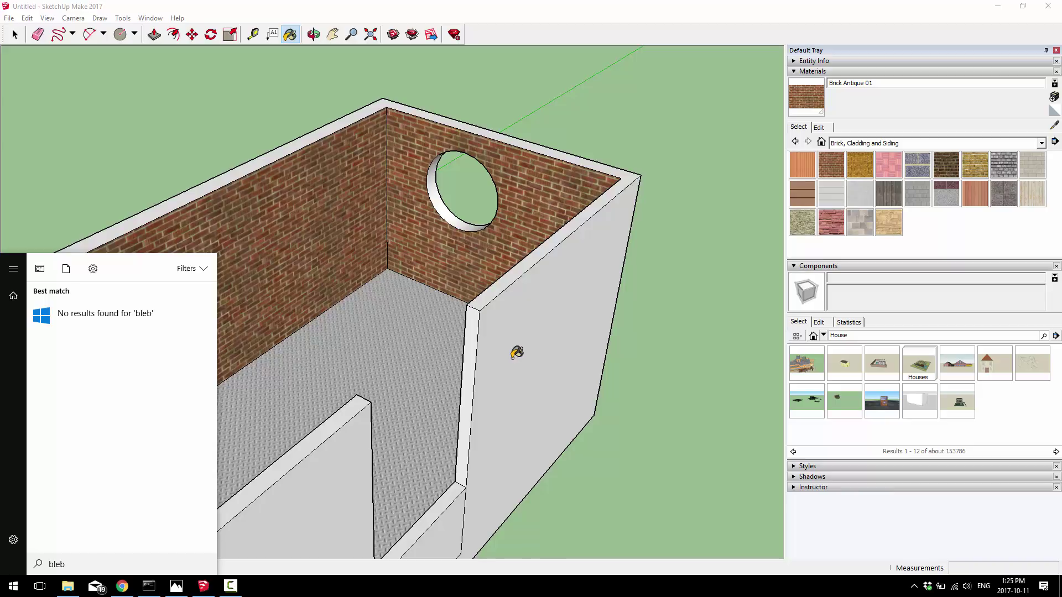
{"action": "key", "text": "BackSpace"}
{"action": "key", "text": "BackSpace"}
{"action": "key", "text": "BackSpace"}
{"action": "key", "text": "BackSpace"}
{"action": "type", "text": "blend"}
{"action": "key", "text": "Return"}
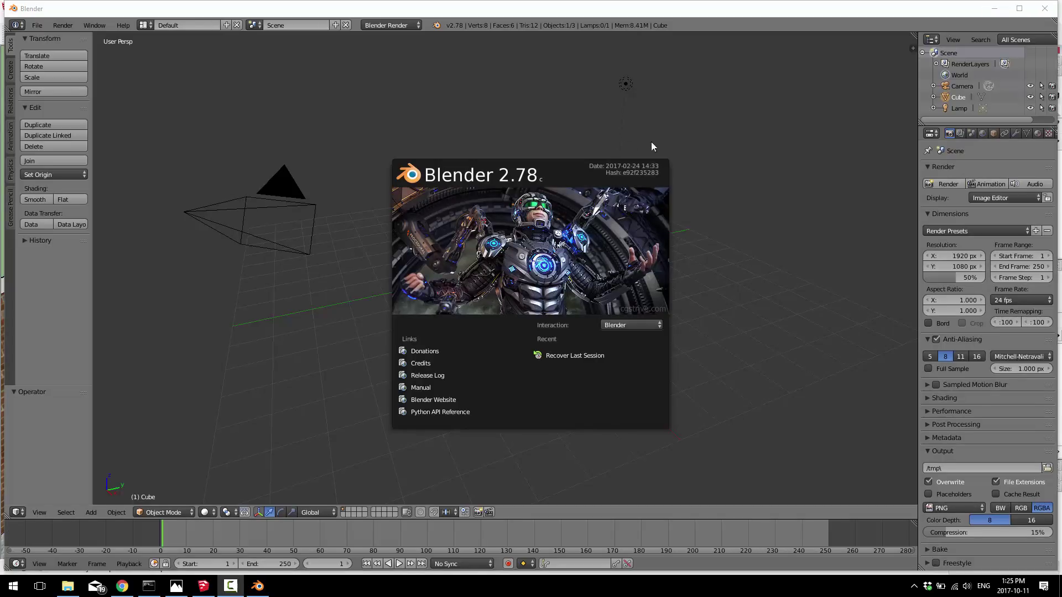
Dismiss the splash screen and delete the default cube from the scene
{"action": "left_click", "coordinate": [550, 286]}
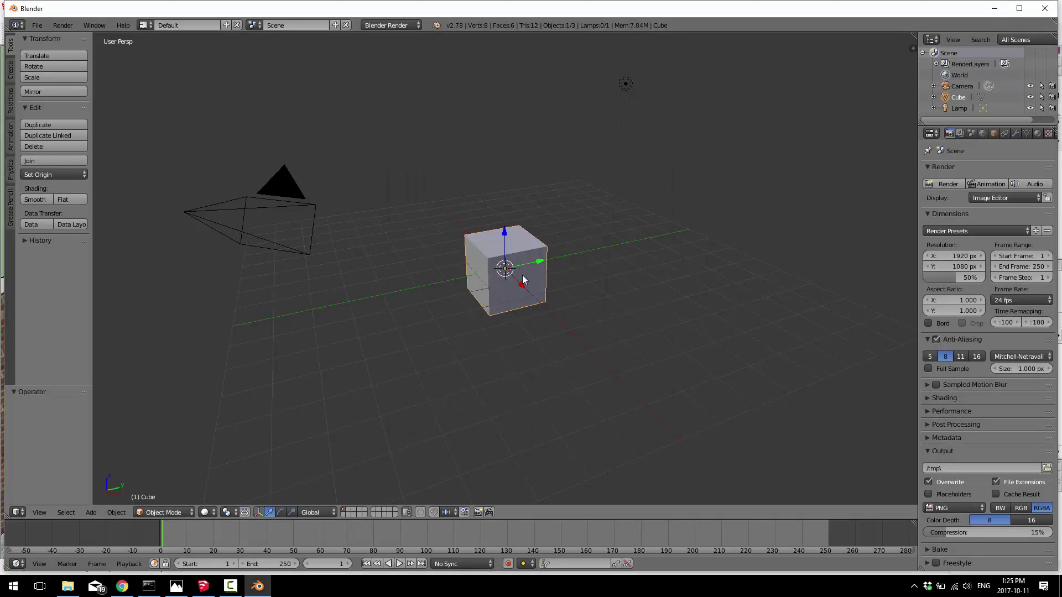
{"action": "key", "text": "x"}
{"action": "left_click", "coordinate": [504, 276]}
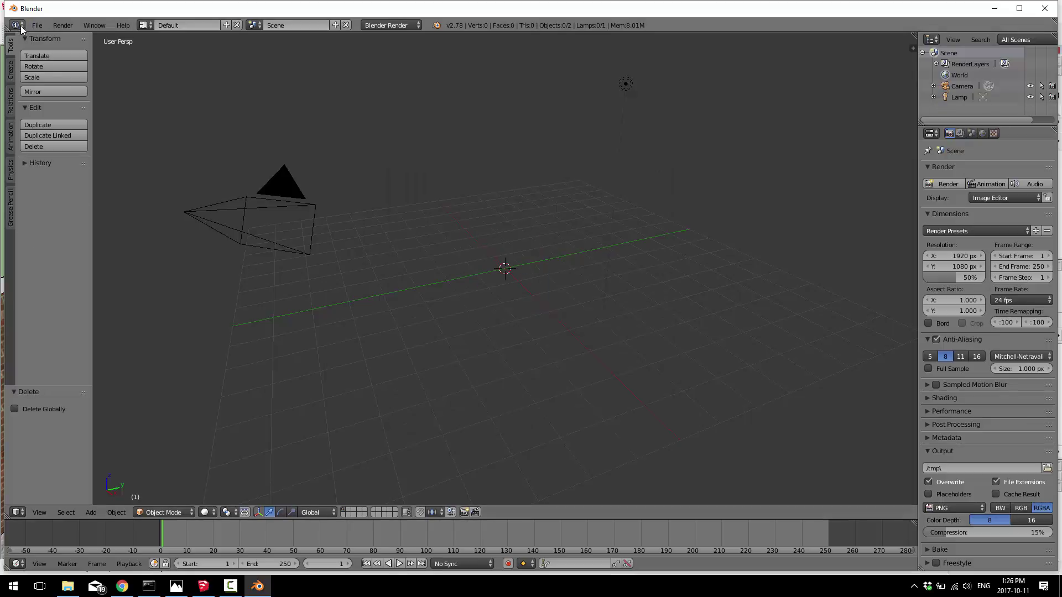
Import the COLLADA file Untitled.dae from the Desktop
{"action": "left_click", "coordinate": [36, 25]}
{"action": "mouse_move", "coordinate": [88, 224]}
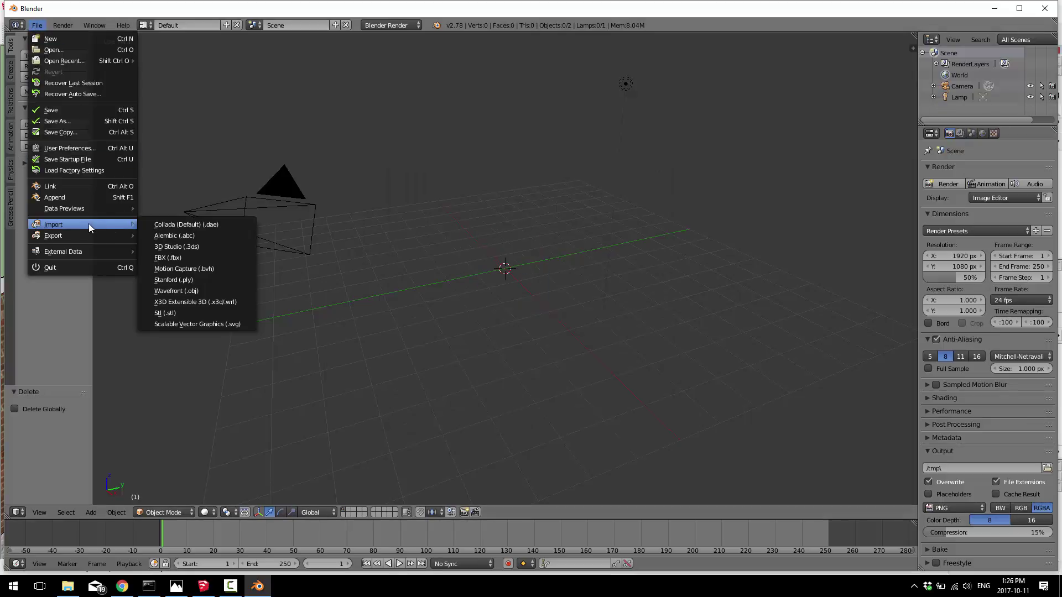
{"action": "left_click", "coordinate": [178, 223]}
{"action": "left_click", "coordinate": [36, 132]}
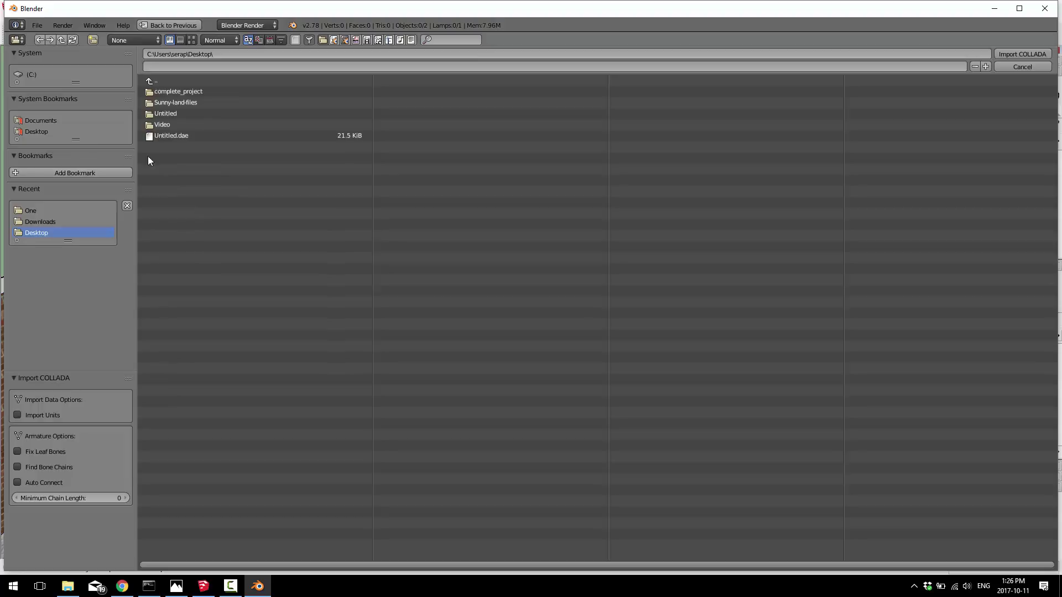
{"action": "double_click", "coordinate": [171, 136]}
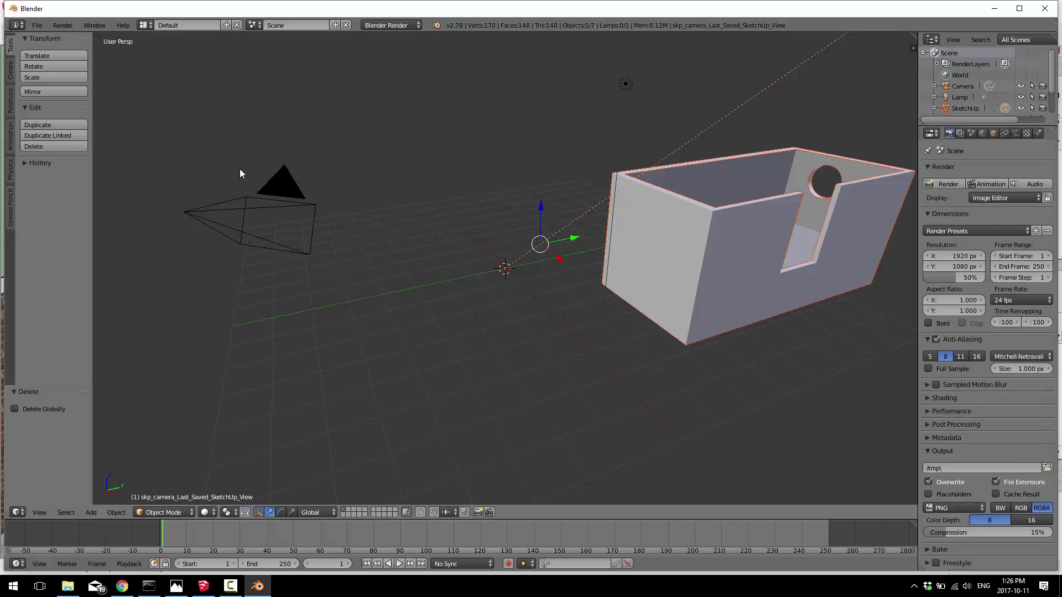
Switch the viewport shading to Material and inspect the textures inside the imported room
{"action": "left_click", "coordinate": [209, 512]}
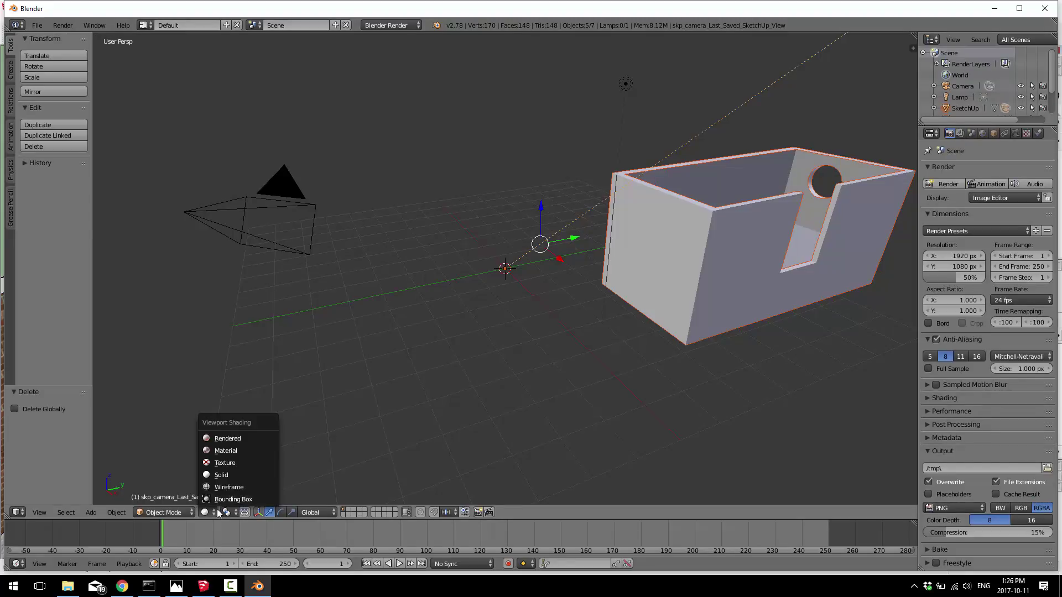
{"action": "left_click", "coordinate": [215, 454]}
{"action": "scroll", "coordinate": [719, 315], "scroll_direction": "up", "scroll_amount": 3}
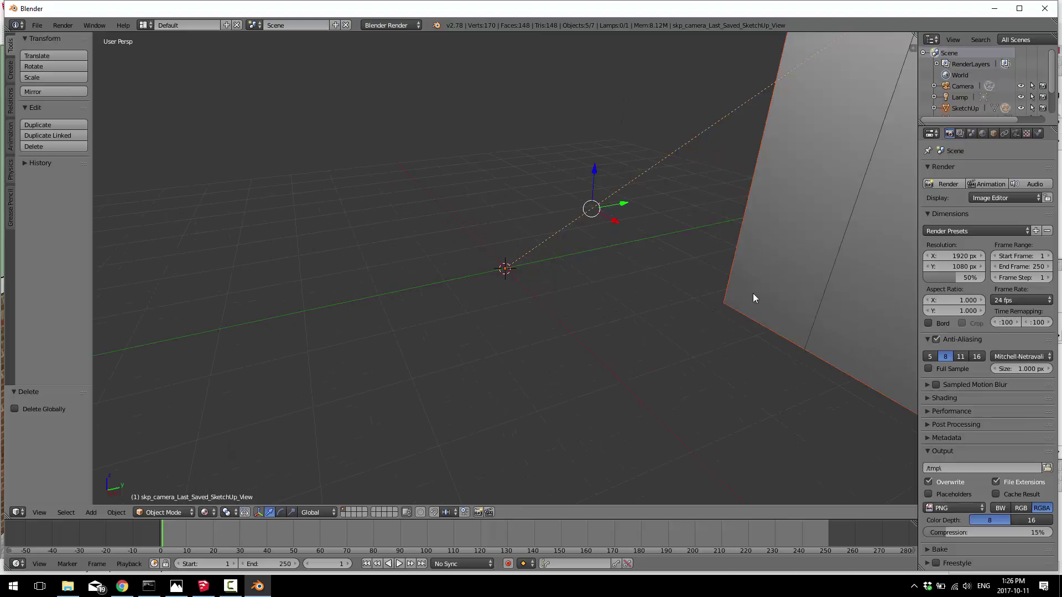
{"action": "scroll", "coordinate": [741, 313], "scroll_direction": "down", "scroll_amount": 2}
{"action": "middle_click_drag", "start_coordinate": [741, 313], "coordinate": [453, 348]}
{"action": "scroll", "coordinate": [450, 345], "scroll_direction": "up", "scroll_amount": 3}
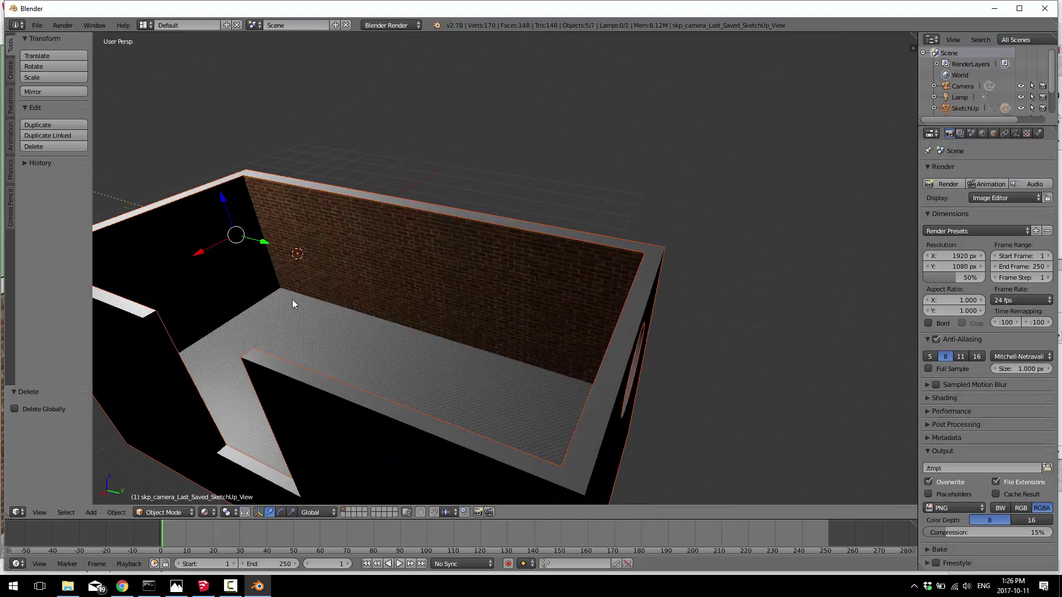
Add a point lamp and move it inside the room, shifting it about 2.047 along X in the final move
{"action": "left_click", "coordinate": [92, 512]}
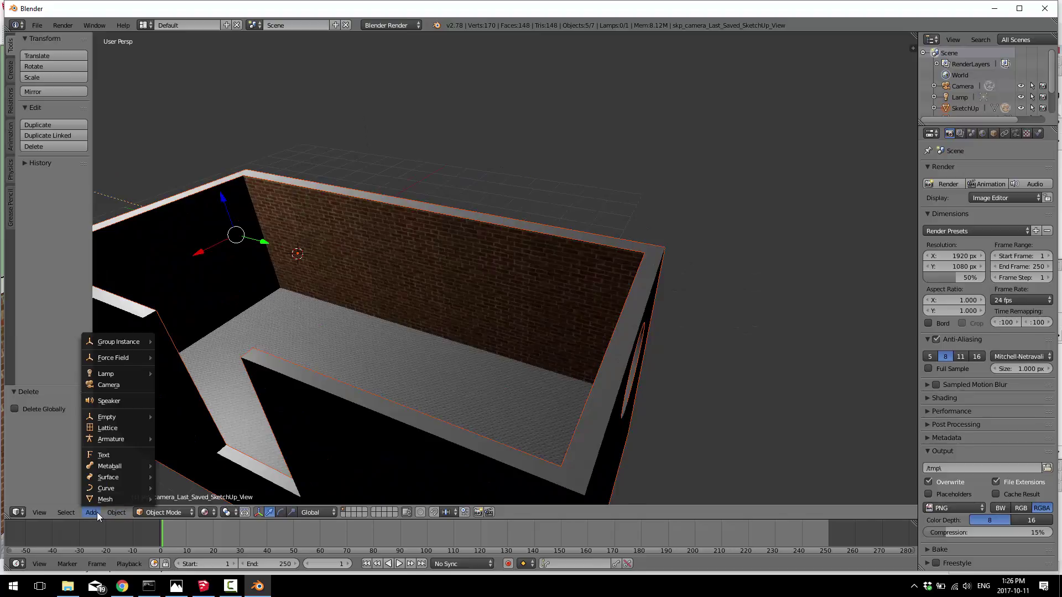
{"action": "mouse_move", "coordinate": [124, 373]}
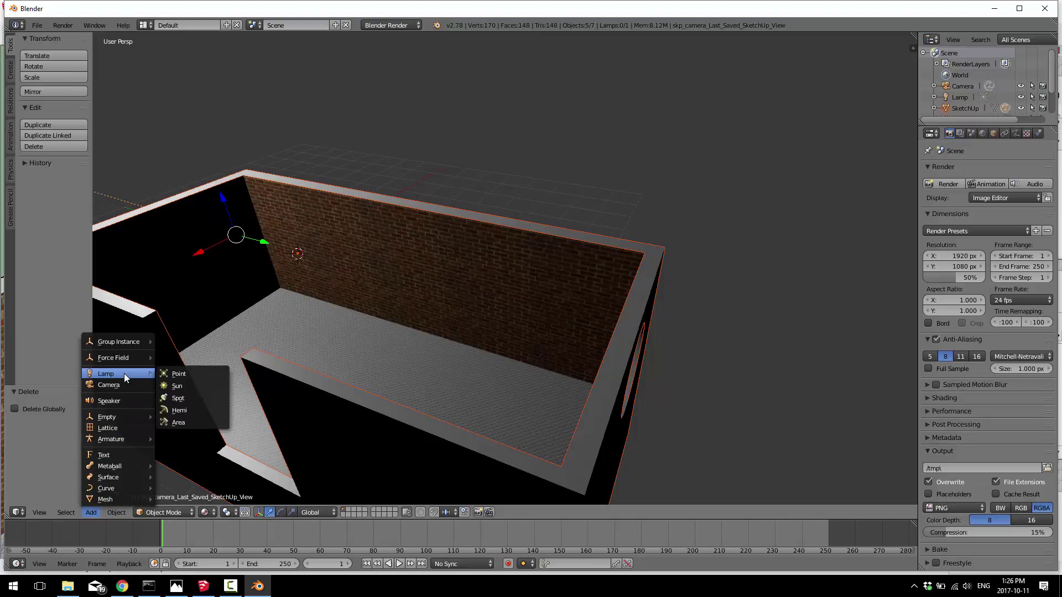
{"action": "left_click", "coordinate": [191, 375]}
{"action": "middle_click_drag", "start_coordinate": [191, 376], "coordinate": [342, 355]}
{"action": "left_click_drag", "start_coordinate": [286, 277], "coordinate": [414, 338]}
{"action": "middle_click_drag", "start_coordinate": [438, 356], "coordinate": [378, 373]}
{"action": "left_click_drag", "start_coordinate": [550, 223], "coordinate": [436, 211]}
{"action": "middle_click_drag", "start_coordinate": [436, 211], "coordinate": [516, 221]}
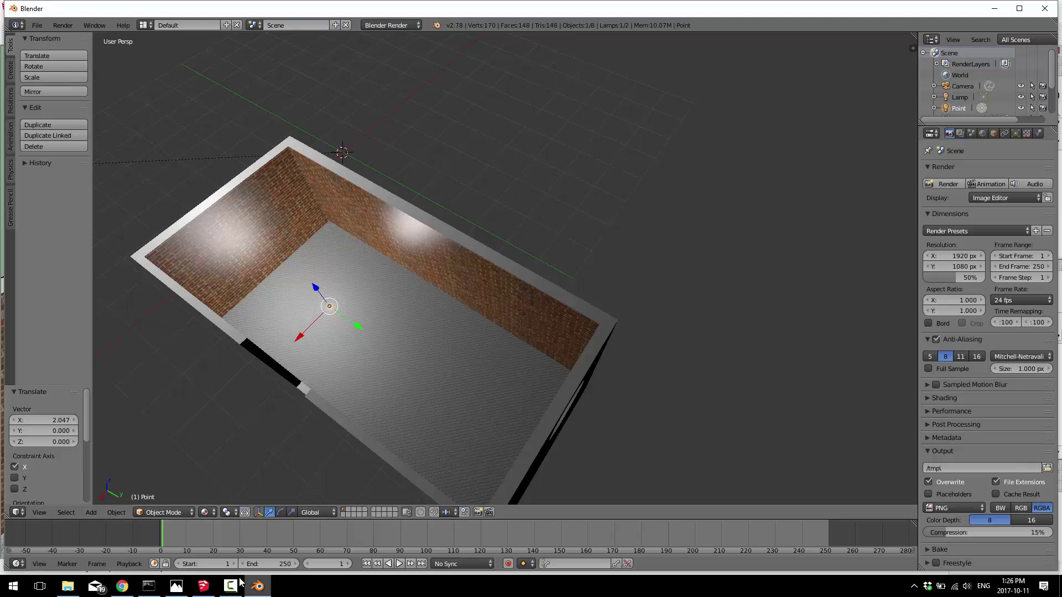
Switch back to SketchUp and start a new model without saving the room
{"action": "left_click", "coordinate": [203, 588]}
{"action": "scroll", "coordinate": [450, 400], "scroll_direction": "down", "scroll_amount": 2}
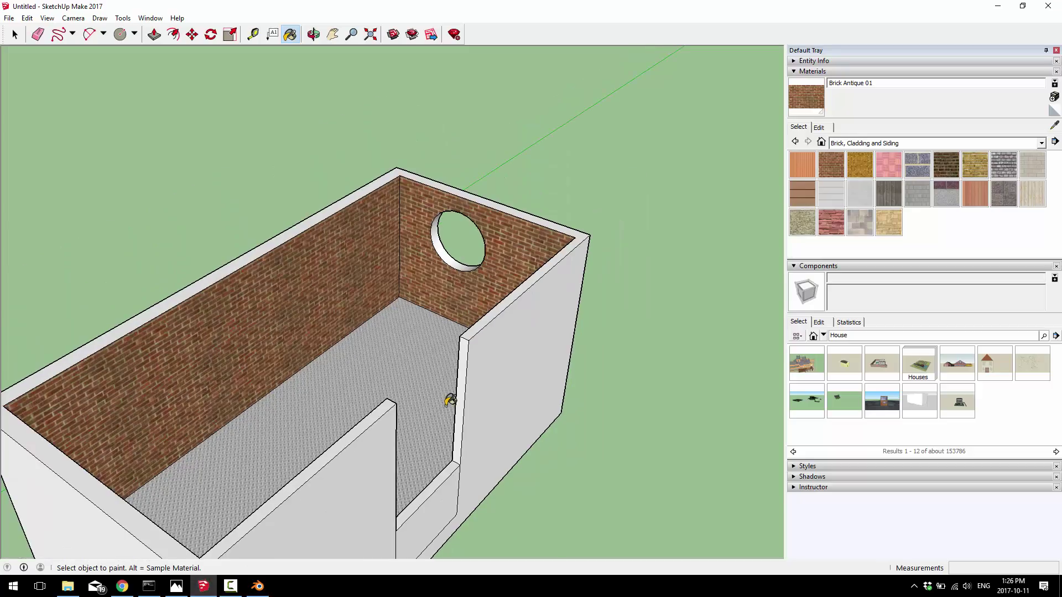
{"action": "left_click", "coordinate": [8, 18]}
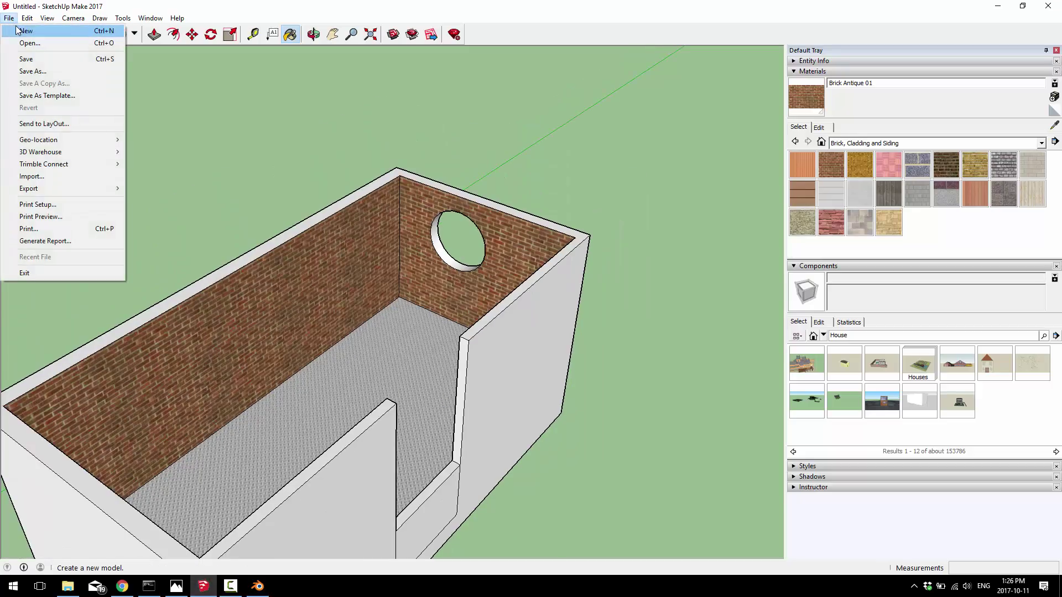
{"action": "left_click", "coordinate": [17, 28]}
{"action": "left_click", "coordinate": [535, 318]}
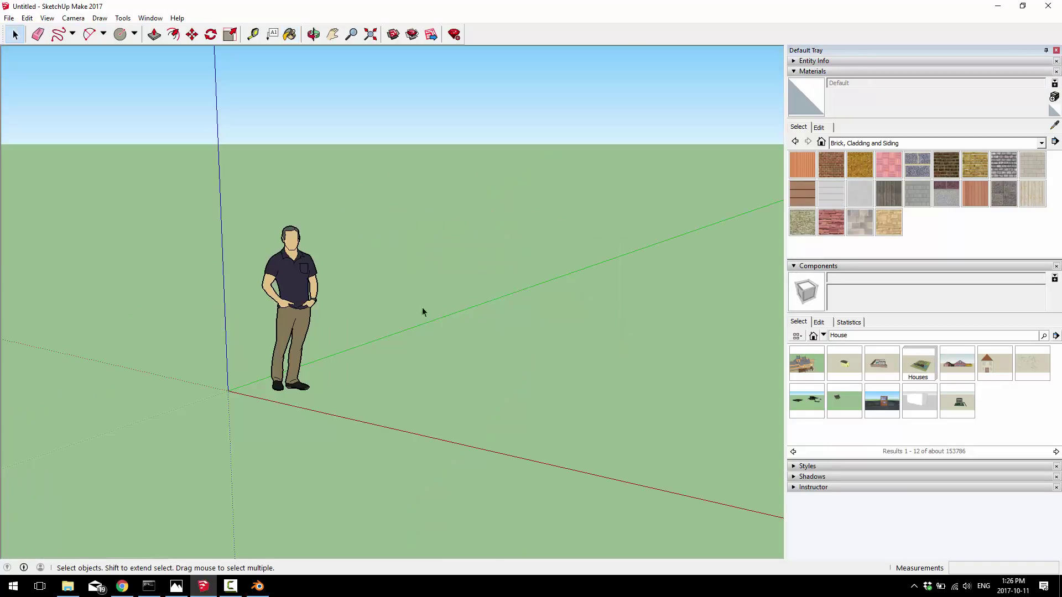
Delete the default human figure from the new model
{"action": "right_click", "coordinate": [293, 310]}
{"action": "left_click", "coordinate": [331, 59]}
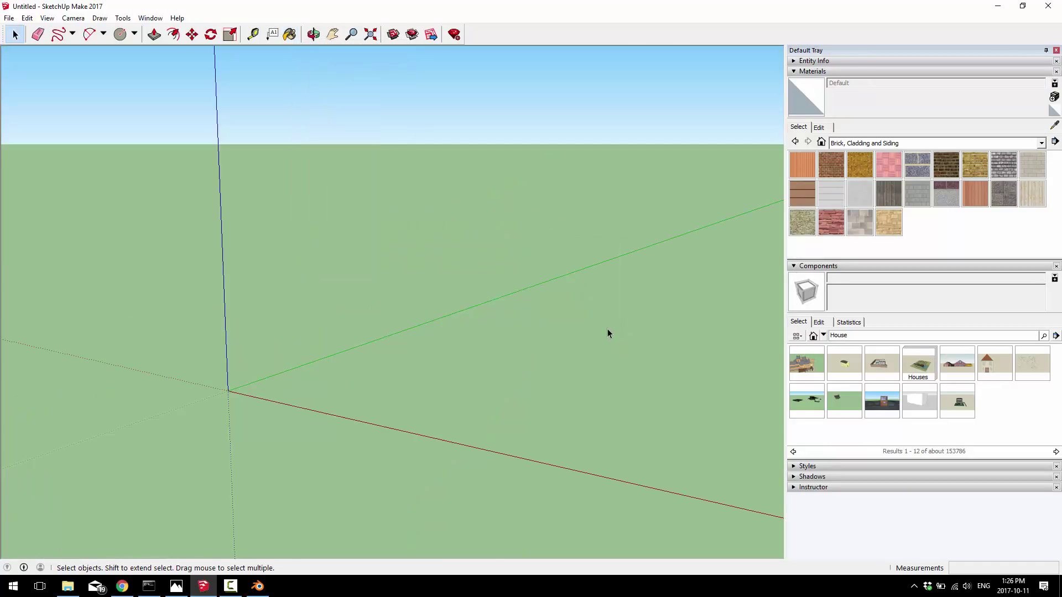
Draw a long narrow rectangle on the ground and push/pull it up about 3' 9 5/16" into a box
{"action": "scroll", "coordinate": [543, 344], "scroll_direction": "down", "scroll_amount": 2}
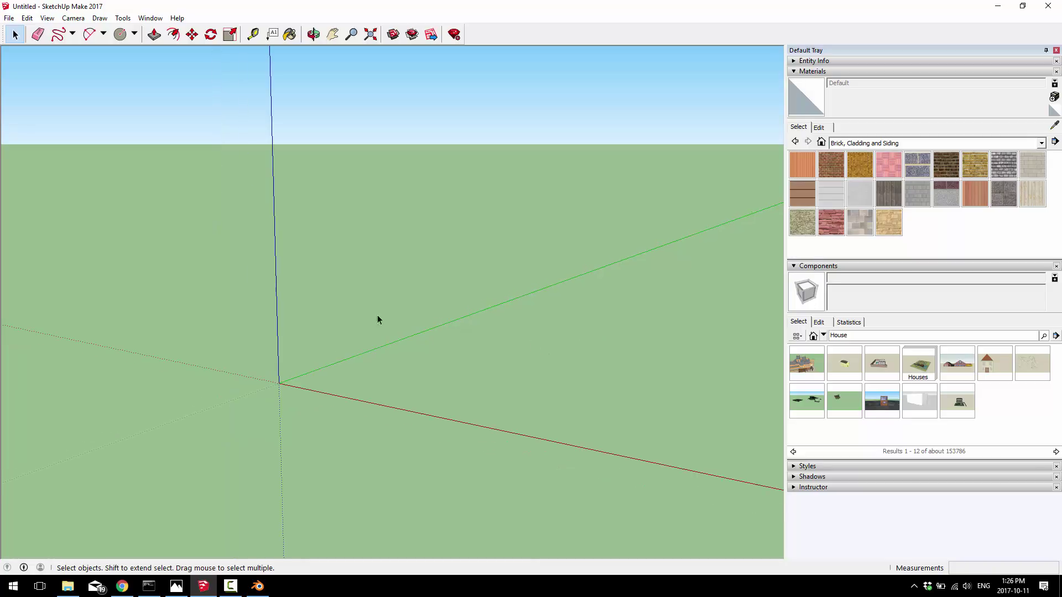
{"action": "left_click", "coordinate": [134, 34]}
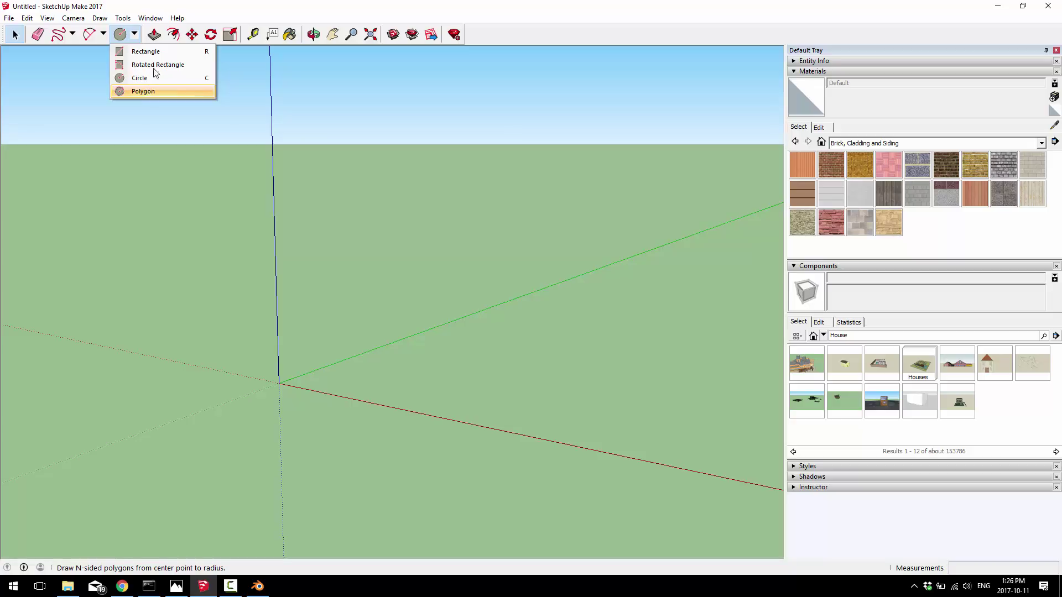
{"action": "left_click", "coordinate": [146, 52]}
{"action": "left_click", "coordinate": [524, 363]}
{"action": "left_click", "coordinate": [728, 297]}
{"action": "scroll", "coordinate": [733, 306], "scroll_direction": "down", "scroll_amount": 1}
{"action": "middle_click_drag", "start_coordinate": [732, 305], "coordinate": [523, 330]}
{"action": "left_click", "coordinate": [154, 35]}
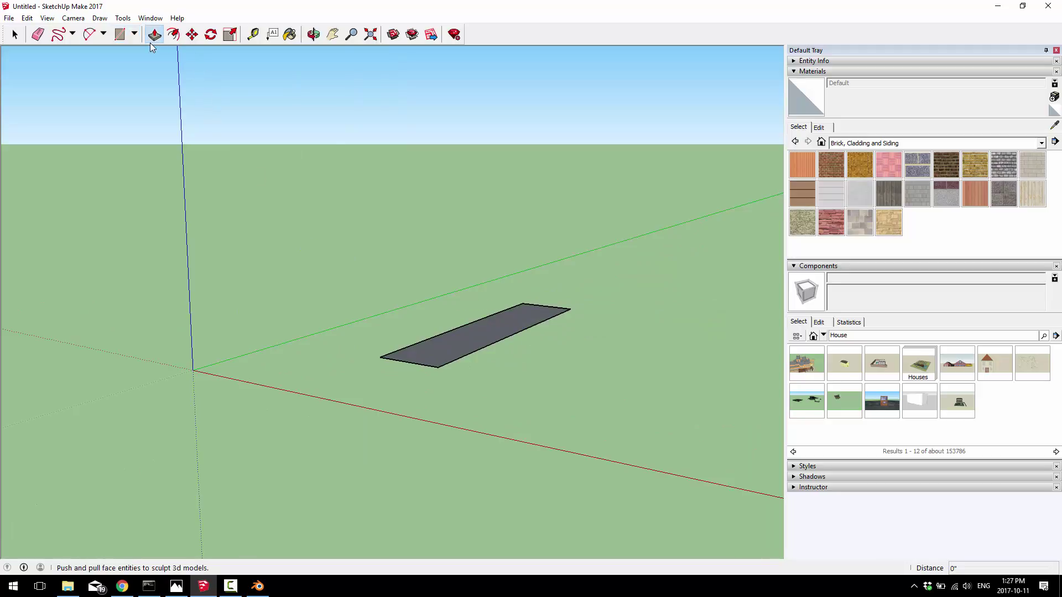
{"action": "left_click", "coordinate": [477, 339]}
{"action": "left_click", "coordinate": [492, 284]}
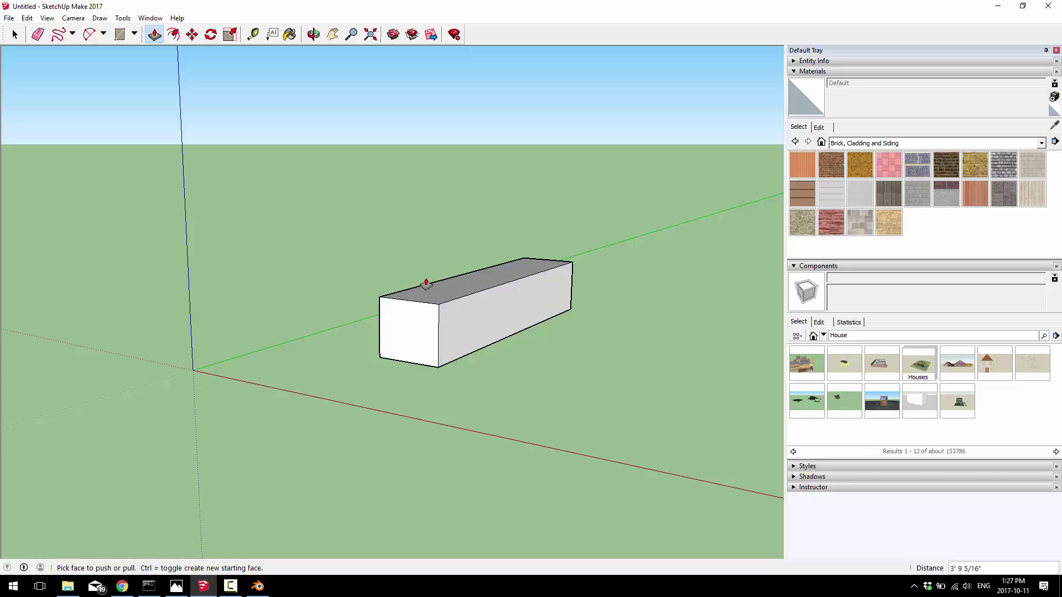
Draw an arc with a bulge of about 6 1/16" across the upper corner of the box's near end face
{"action": "left_click", "coordinate": [97, 28]}
{"action": "scroll", "coordinate": [445, 302], "scroll_direction": "up", "scroll_amount": 3}
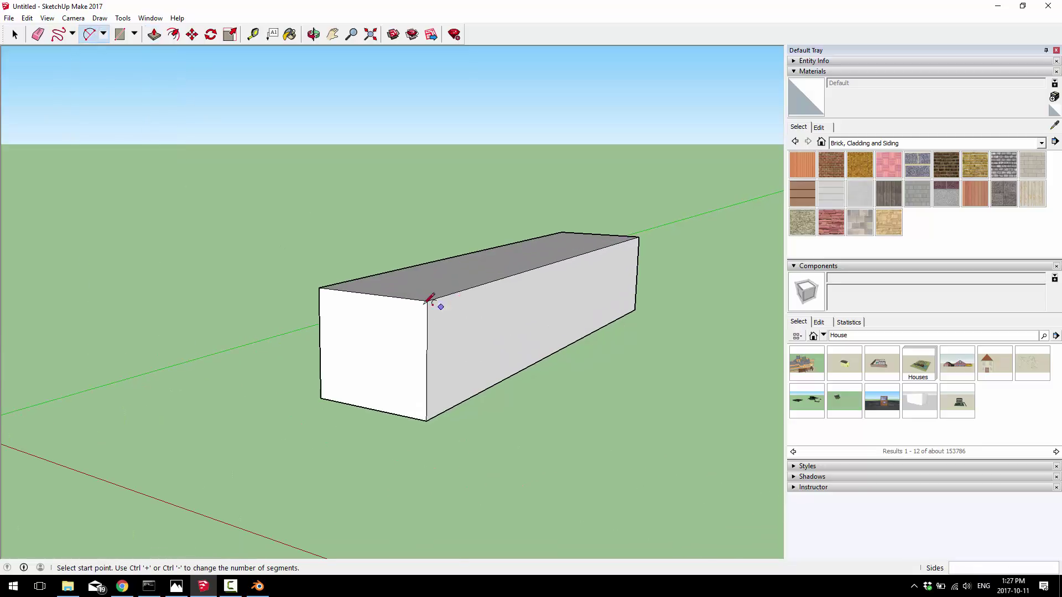
{"action": "left_click", "coordinate": [403, 298]}
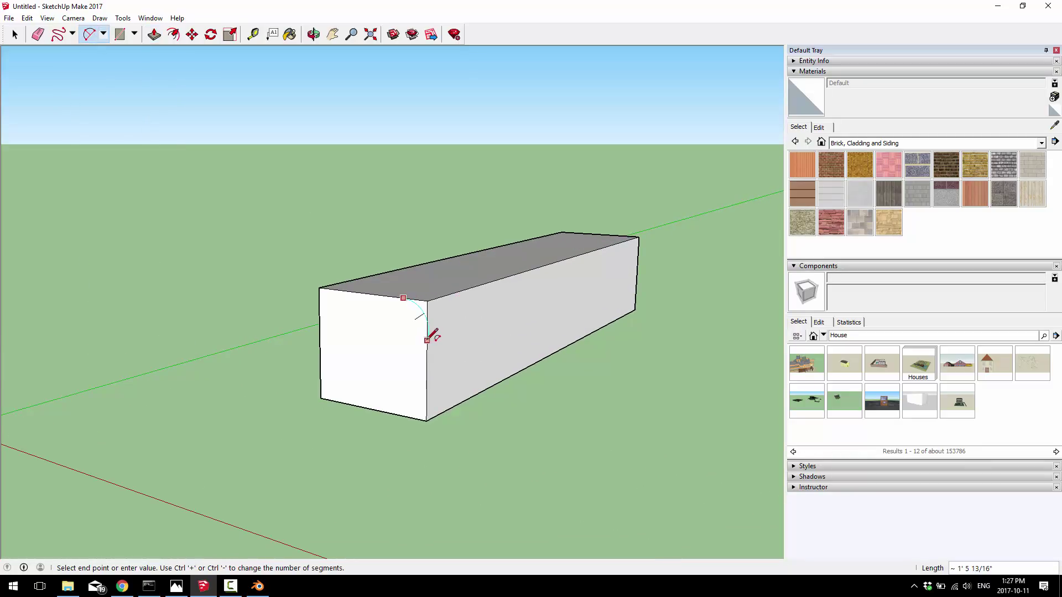
{"action": "left_click", "coordinate": [426, 340]}
{"action": "left_click", "coordinate": [414, 346]}
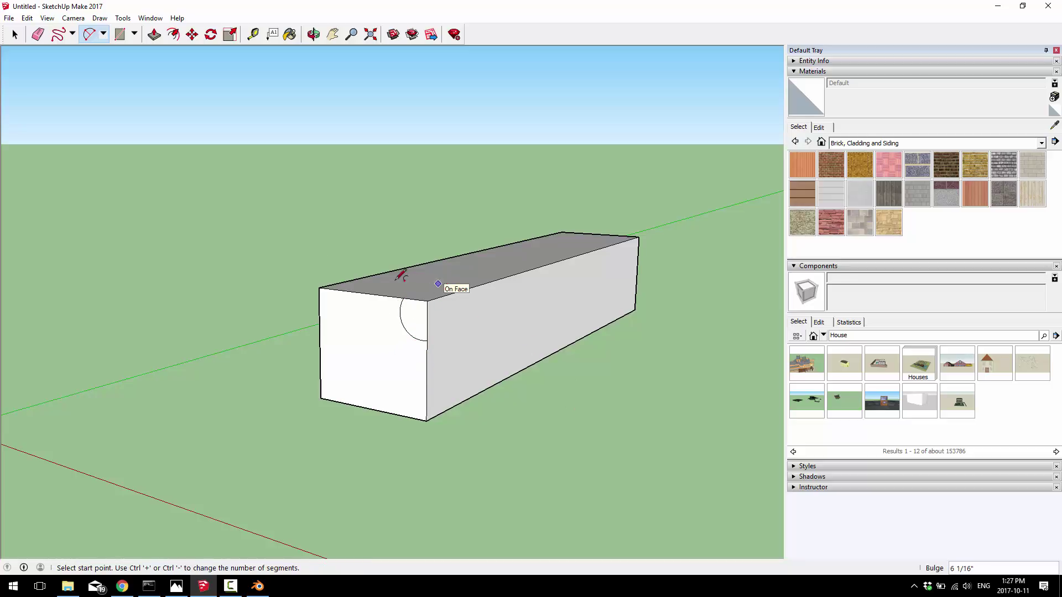
Sweep the arc-bounded corner face with Follow Me along the upper, far and lower edges of the box's long side face
{"action": "left_click", "coordinate": [15, 34]}
{"action": "left_click", "coordinate": [420, 314]}
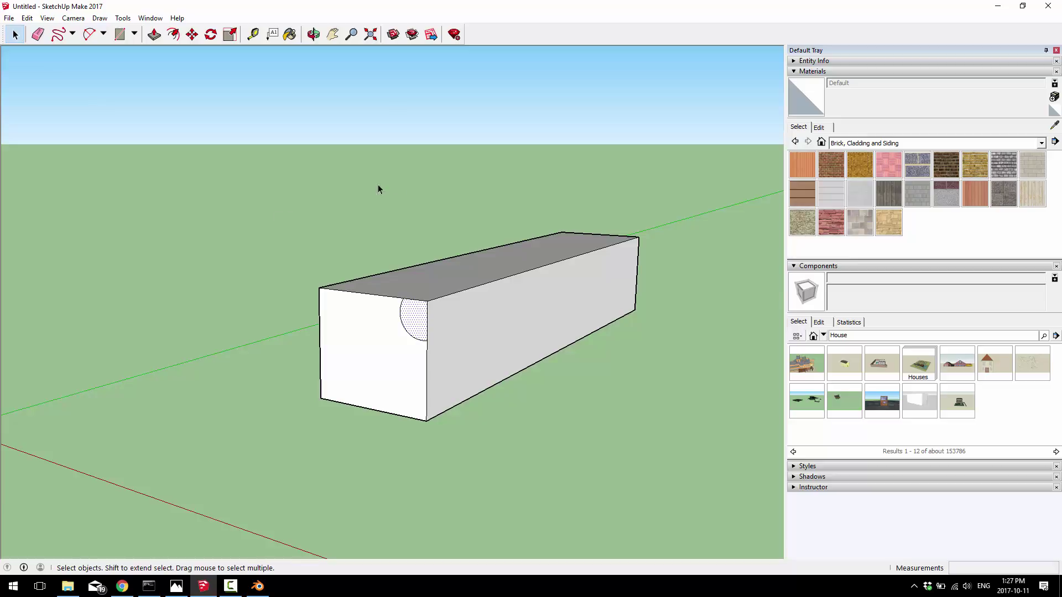
{"action": "left_click", "coordinate": [123, 18]}
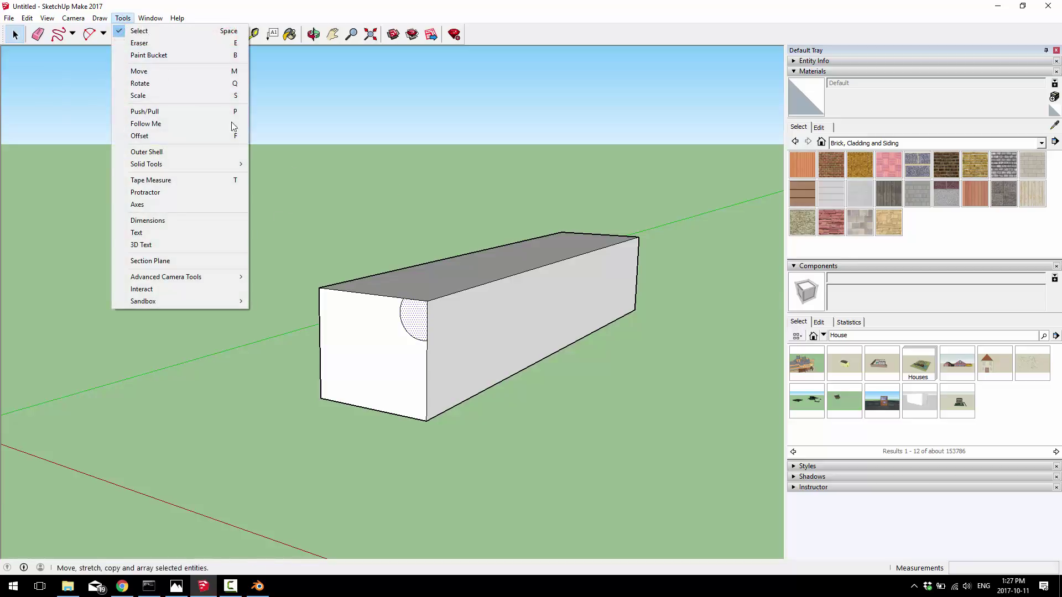
{"action": "left_click", "coordinate": [145, 124]}
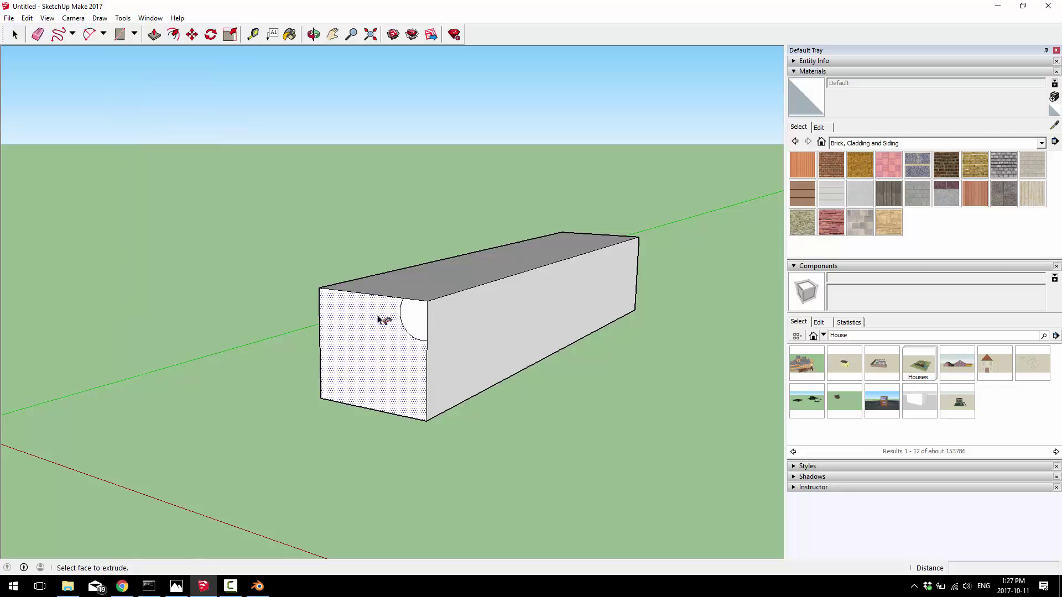
{"action": "left_click", "coordinate": [417, 319]}
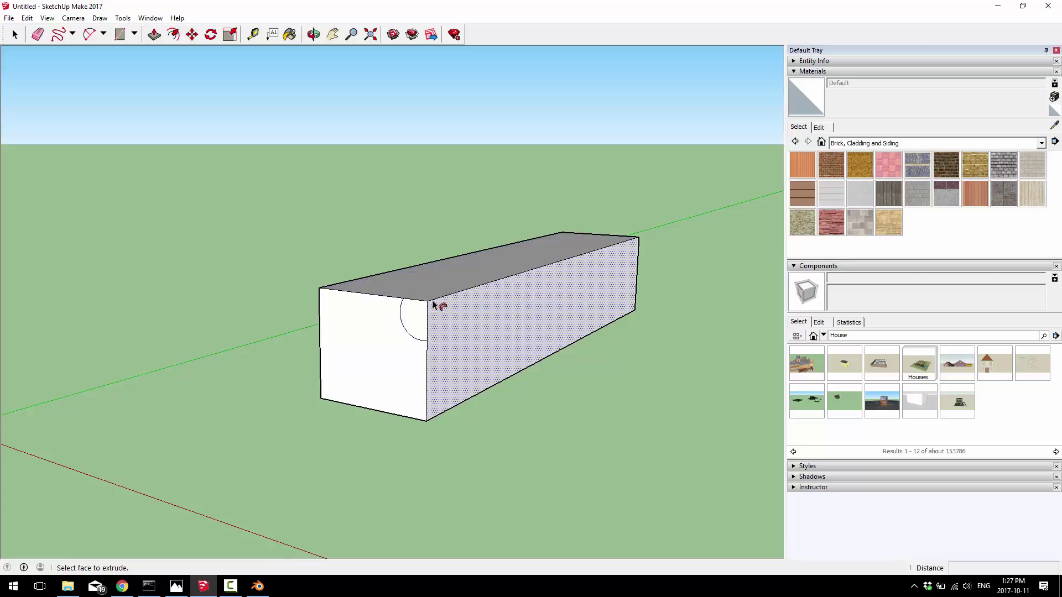
{"action": "mouse_move", "coordinate": [421, 308]}
{"action": "left_mouse_down"}
{"action": "mouse_move", "coordinate": [642, 235]}
{"action": "mouse_move", "coordinate": [633, 241]}
{"action": "mouse_move", "coordinate": [643, 255]}
{"action": "left_mouse_up"}
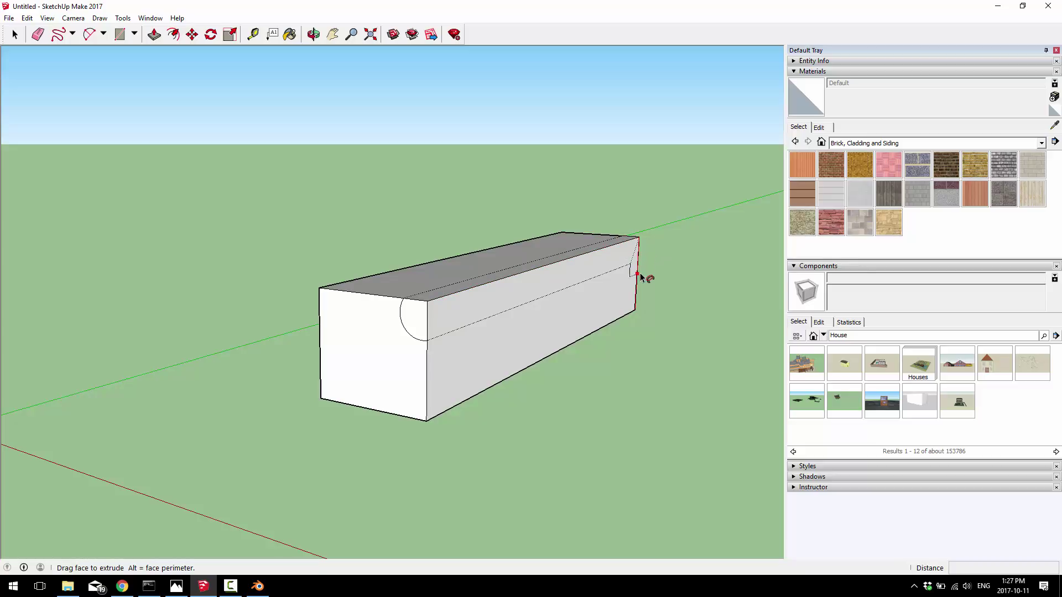
{"action": "mouse_move", "coordinate": [635, 316]}
{"action": "left_mouse_down"}
{"action": "mouse_move", "coordinate": [424, 410]}
{"action": "mouse_move", "coordinate": [422, 315]}
{"action": "mouse_move", "coordinate": [407, 298]}
{"action": "mouse_move", "coordinate": [428, 343]}
{"action": "mouse_move", "coordinate": [424, 415]}
{"action": "mouse_move", "coordinate": [409, 374]}
{"action": "mouse_move", "coordinate": [397, 393]}
{"action": "mouse_move", "coordinate": [429, 425]}
{"action": "left_mouse_up"}
{"action": "middle_click_drag", "start_coordinate": [735, 368], "coordinate": [702, 417]}
Delete the two leftover corner edges beside the arc at the near end of the carved box
{"action": "left_click", "coordinate": [15, 34]}
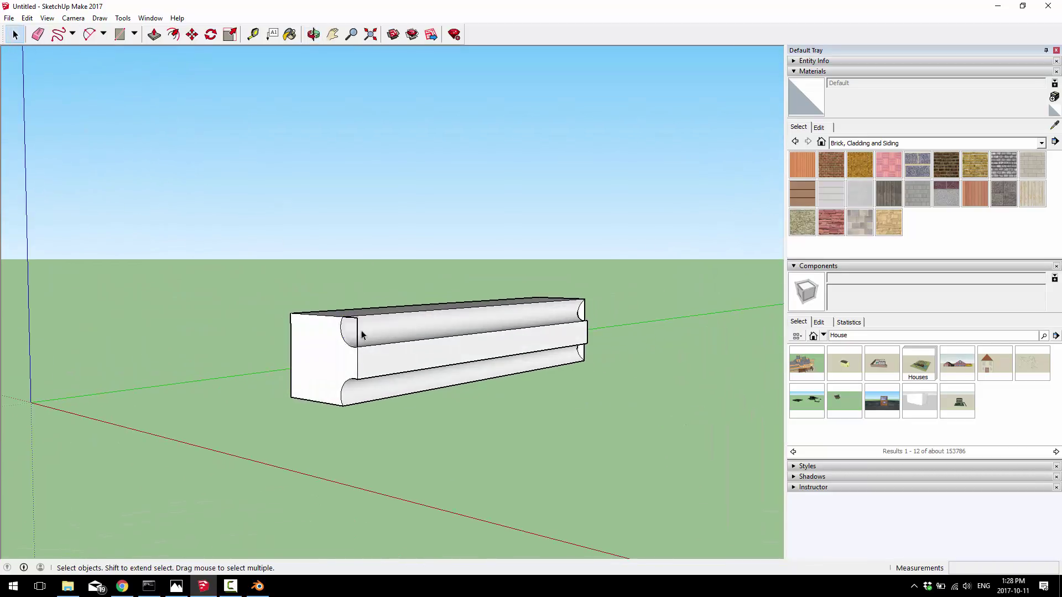
{"action": "middle_click_drag", "start_coordinate": [362, 333], "coordinate": [390, 357]}
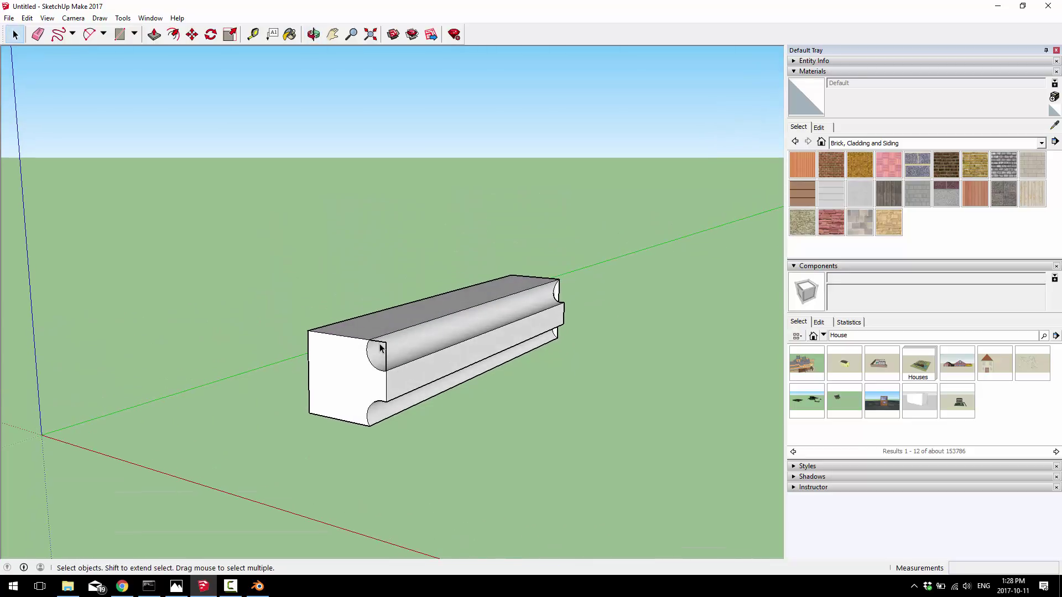
{"action": "left_click", "coordinate": [385, 349]}
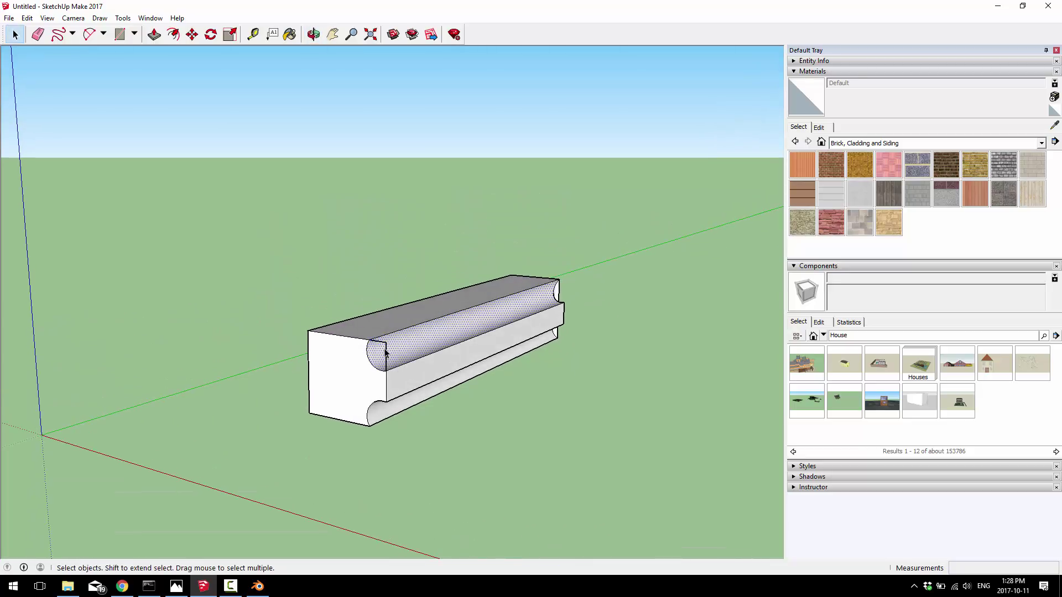
{"action": "left_click", "coordinate": [385, 353]}
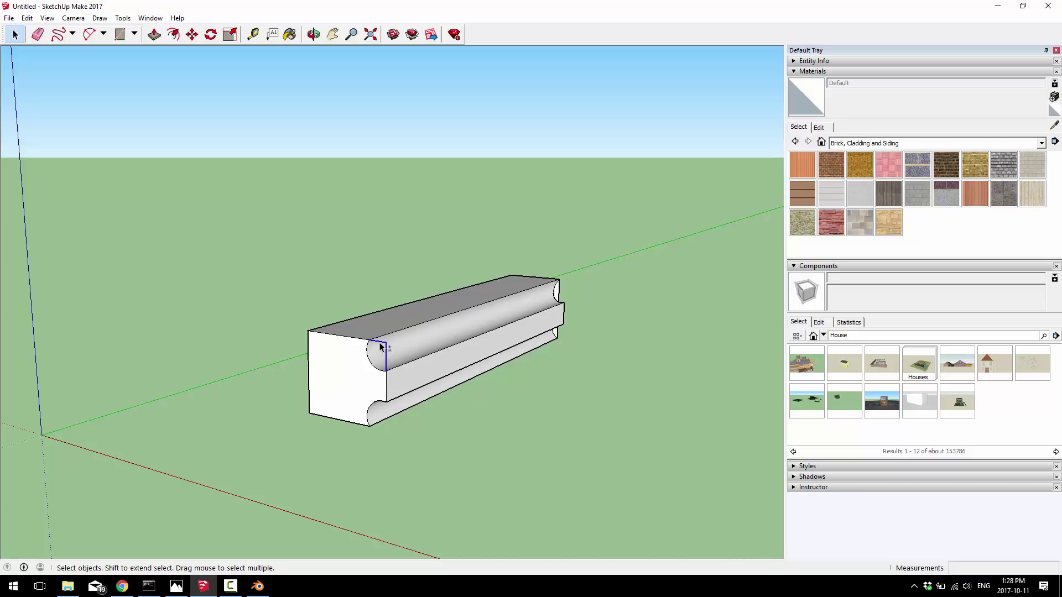
{"action": "key", "text": "o"}
{"action": "left_click_drag", "start_coordinate": [540, 379], "coordinate": [474, 417]}
{"action": "key", "text": "space"}
{"action": "middle_click_drag", "start_coordinate": [474, 417], "coordinate": [435, 385]}
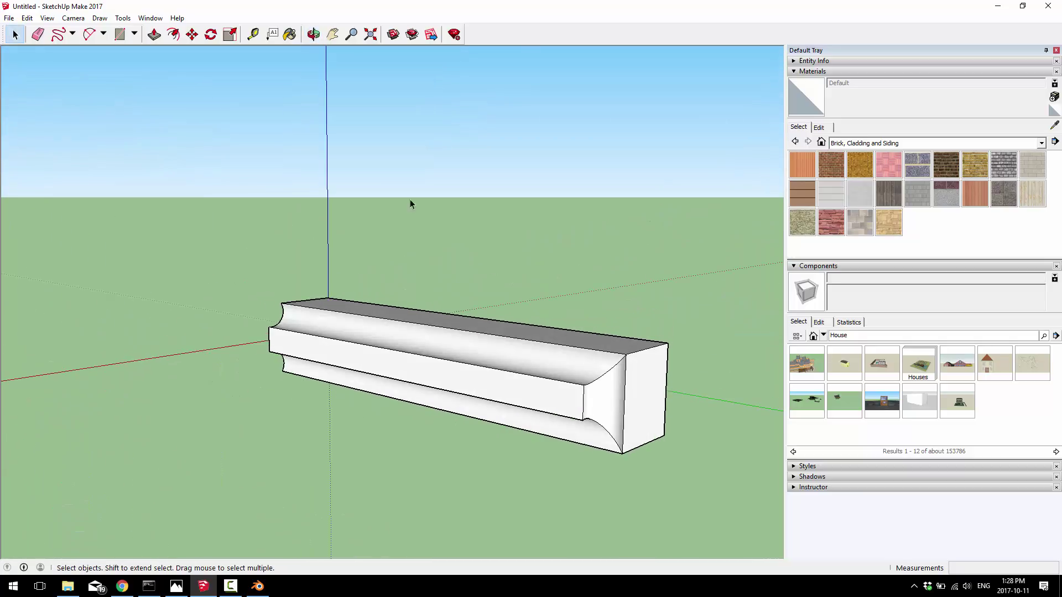
Try scaling the carved box's top face across its width to taper the shape
{"action": "left_click", "coordinate": [473, 369]}
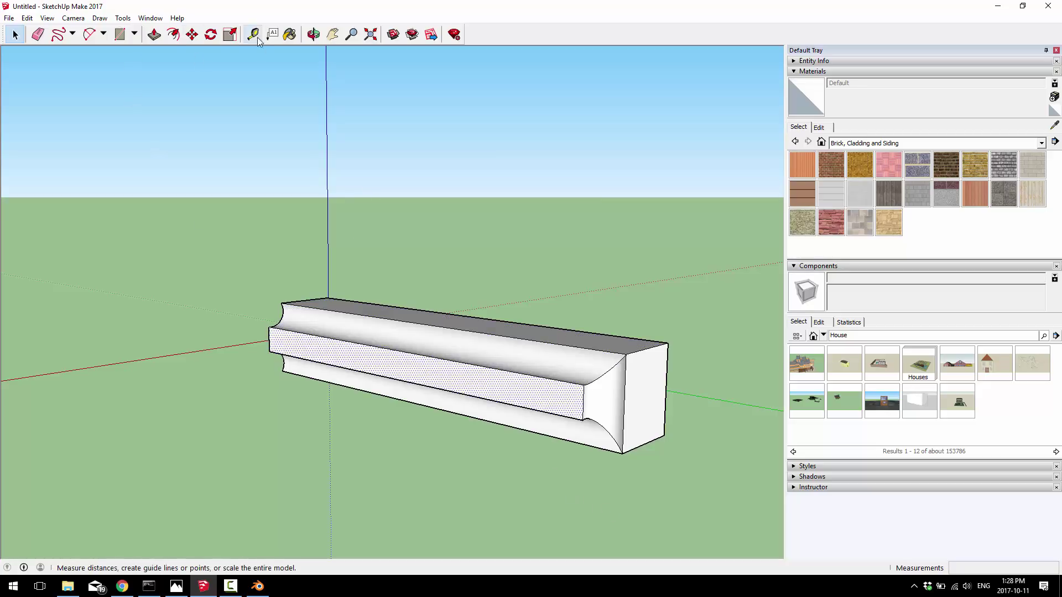
{"action": "left_click", "coordinate": [446, 325]}
{"action": "left_click", "coordinate": [230, 34]}
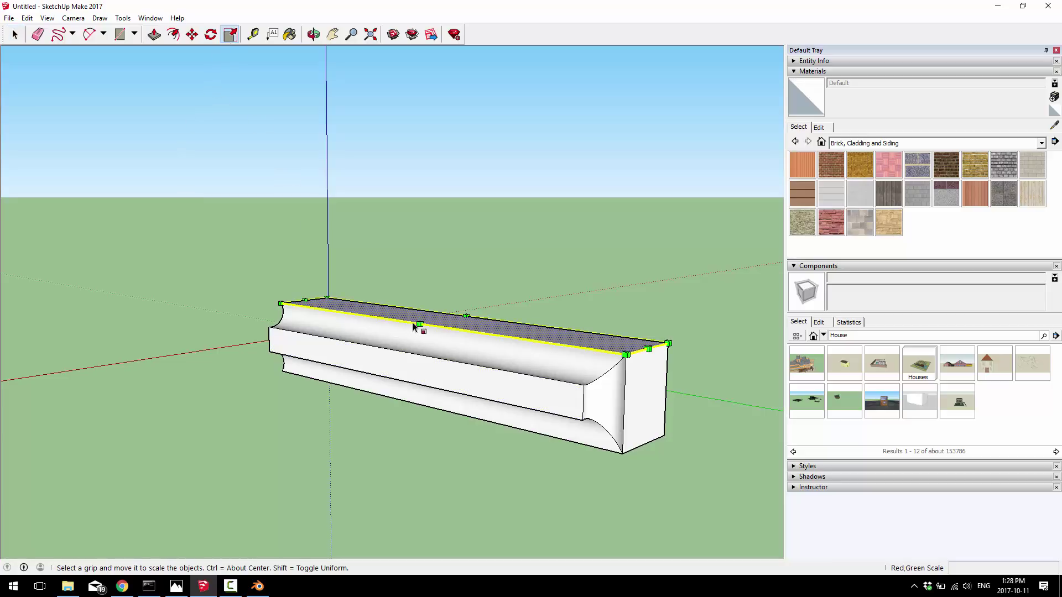
{"action": "left_click_drag", "start_coordinate": [419, 323], "coordinate": [437, 321]}
{"action": "middle_click_drag", "start_coordinate": [572, 414], "coordinate": [532, 407]}
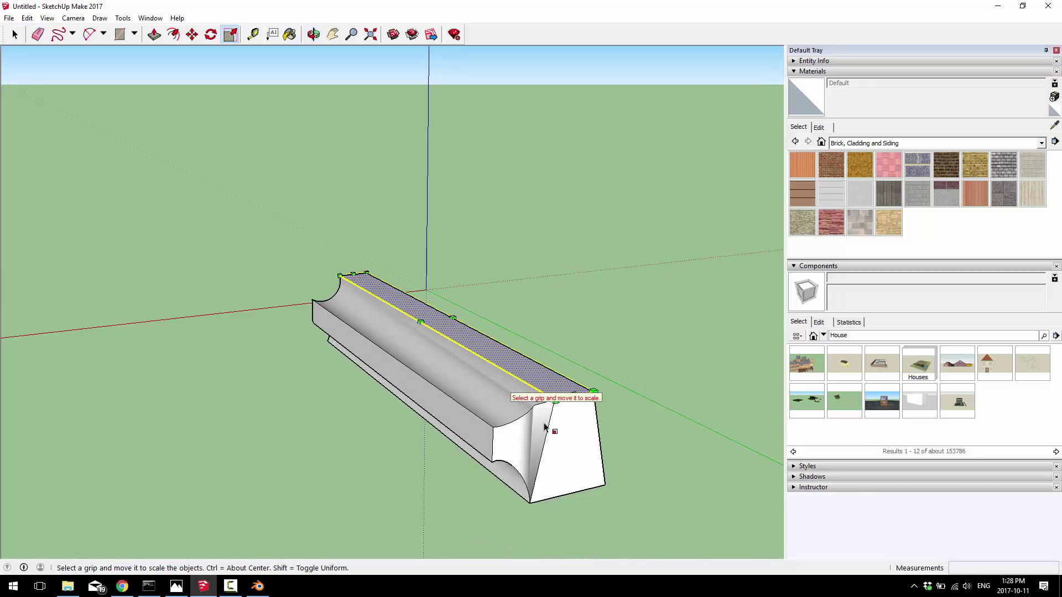
{"action": "left_click_drag", "start_coordinate": [593, 393], "coordinate": [621, 420]}
{"action": "middle_click_drag", "start_coordinate": [426, 306], "coordinate": [458, 359]}
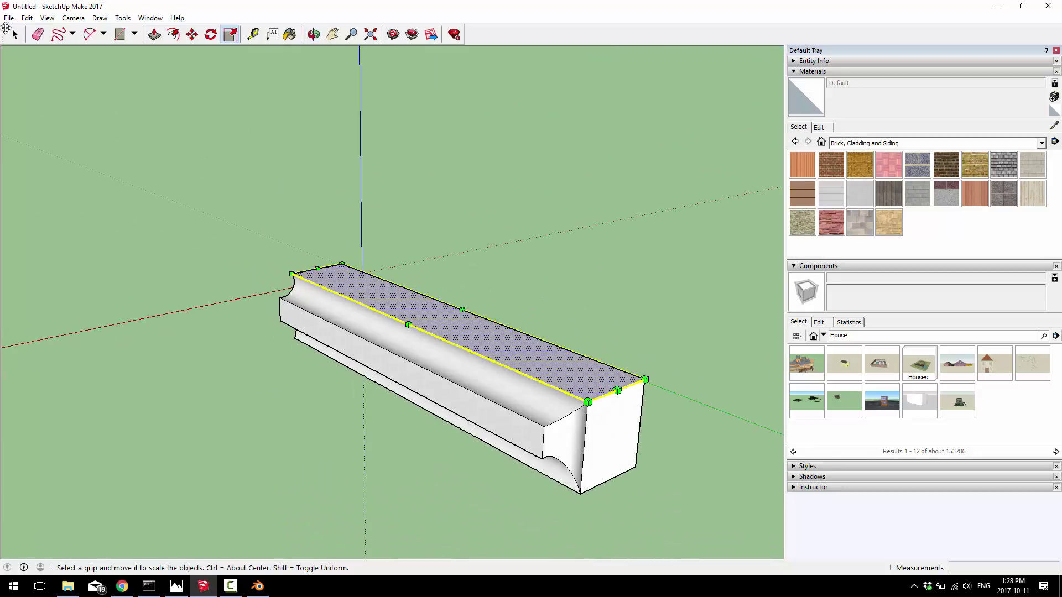
Select all connected geometry of the carved box and make it a group
{"action": "left_click", "coordinate": [15, 34]}
{"action": "left_click", "coordinate": [495, 357]}
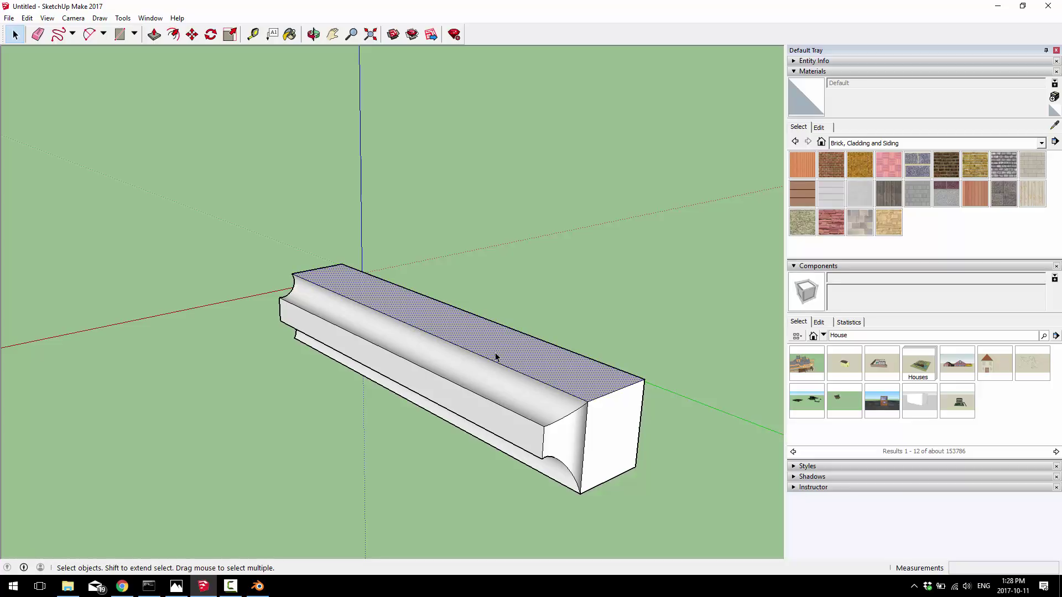
{"action": "key", "text": "ctrl+shift+i"}
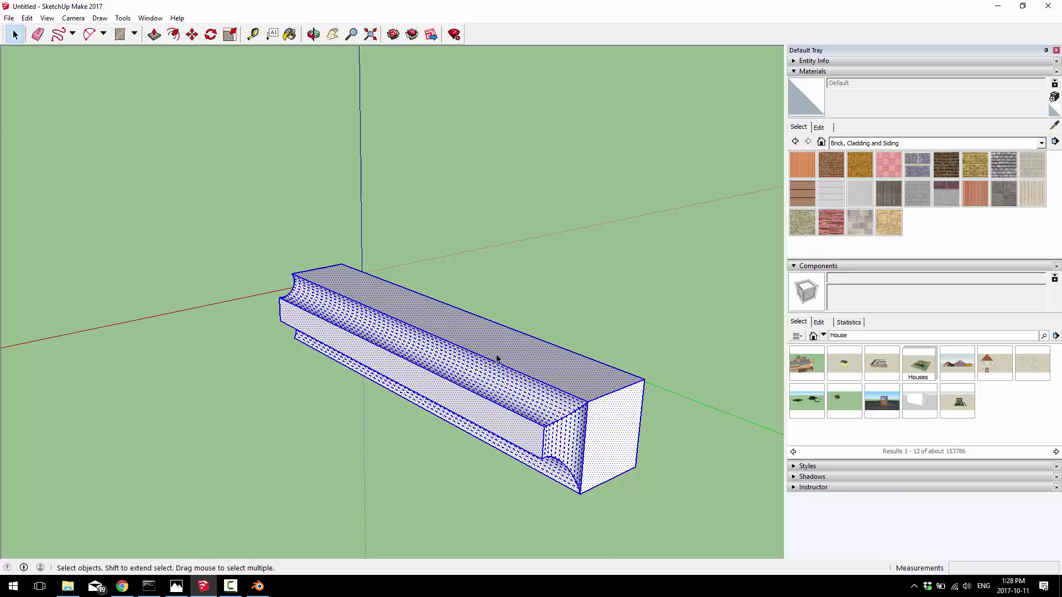
{"action": "right_click", "coordinate": [496, 358]}
{"action": "left_click", "coordinate": [534, 451]}
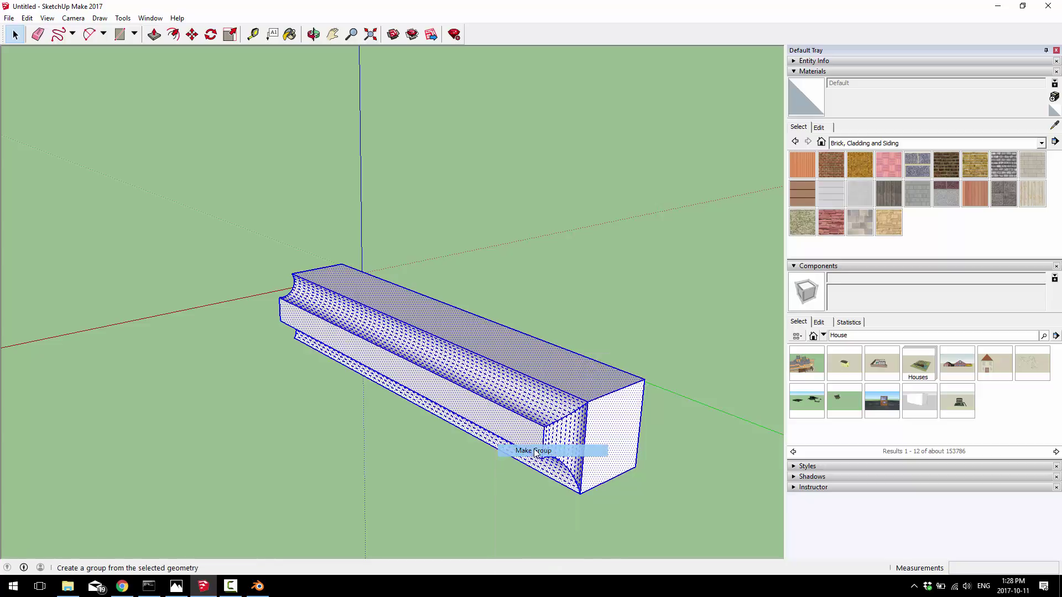
{"action": "middle_click_drag", "start_coordinate": [497, 405], "coordinate": [540, 411]}
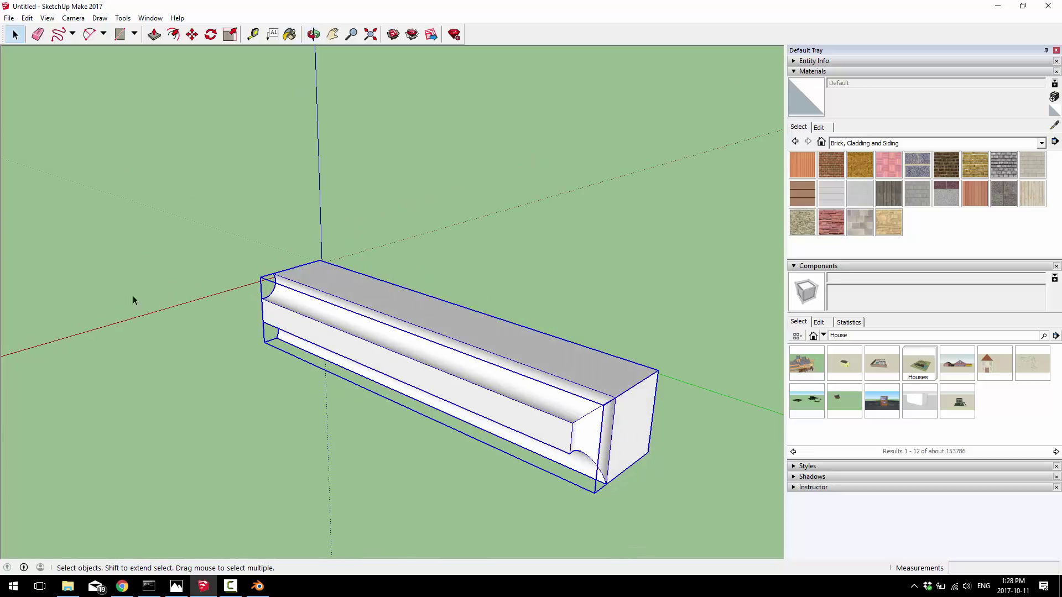
Draw a circle with a radius of about 1' 5/16" beside the grouped box and push/pull it up into a tall cylinder
{"action": "left_click", "coordinate": [134, 33]}
{"action": "left_click", "coordinate": [138, 80]}
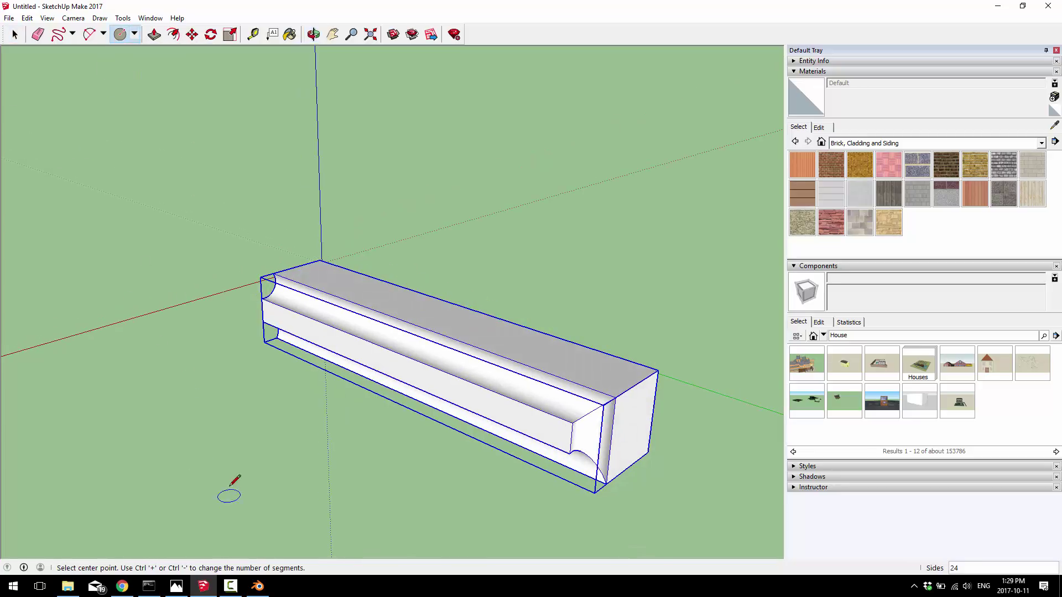
{"action": "left_click", "coordinate": [242, 453]}
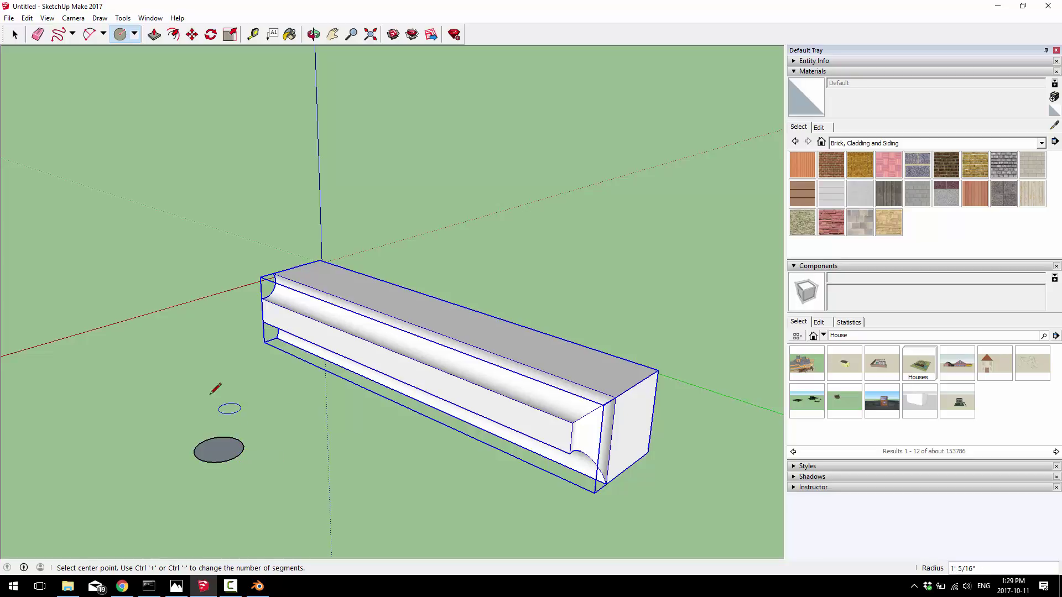
{"action": "left_click", "coordinate": [153, 36]}
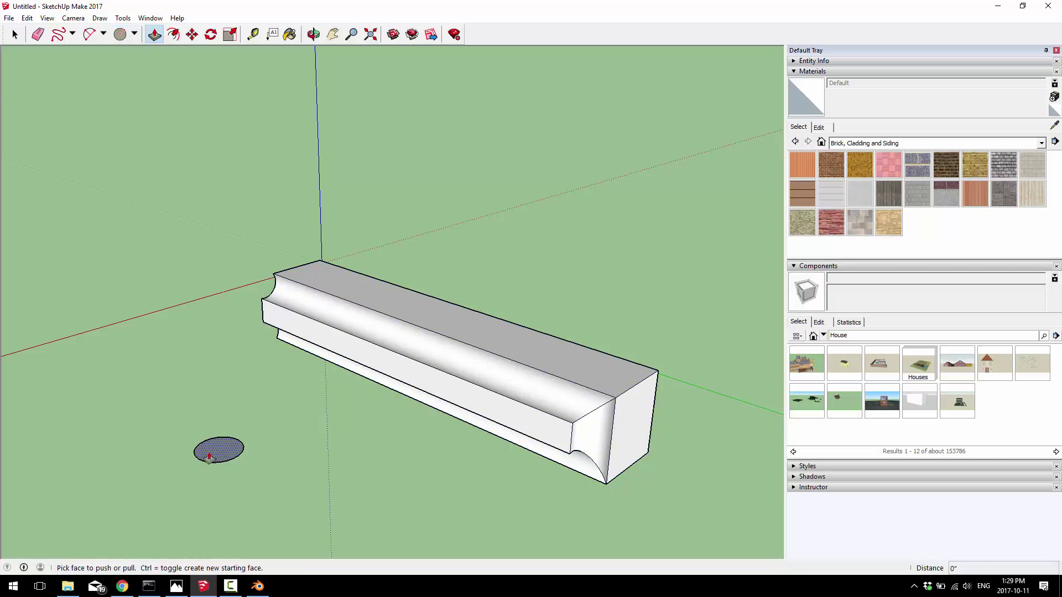
{"action": "left_click", "coordinate": [221, 447]}
{"action": "left_click", "coordinate": [224, 254]}
Select the entire cylinder and make it a group
{"action": "left_click", "coordinate": [230, 34]}
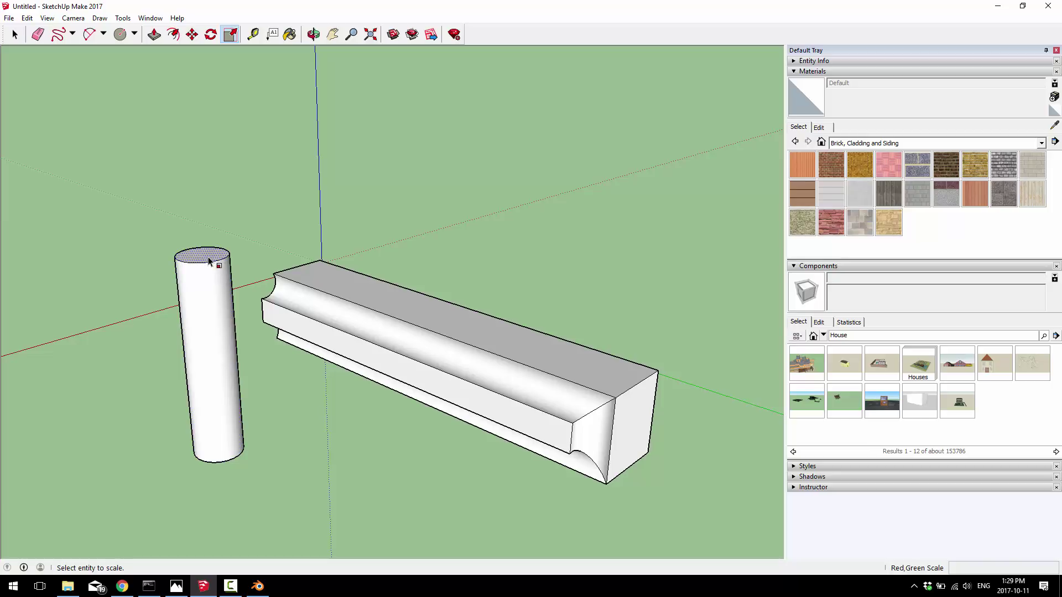
{"action": "key", "text": "space"}
{"action": "right_click", "coordinate": [203, 312]}
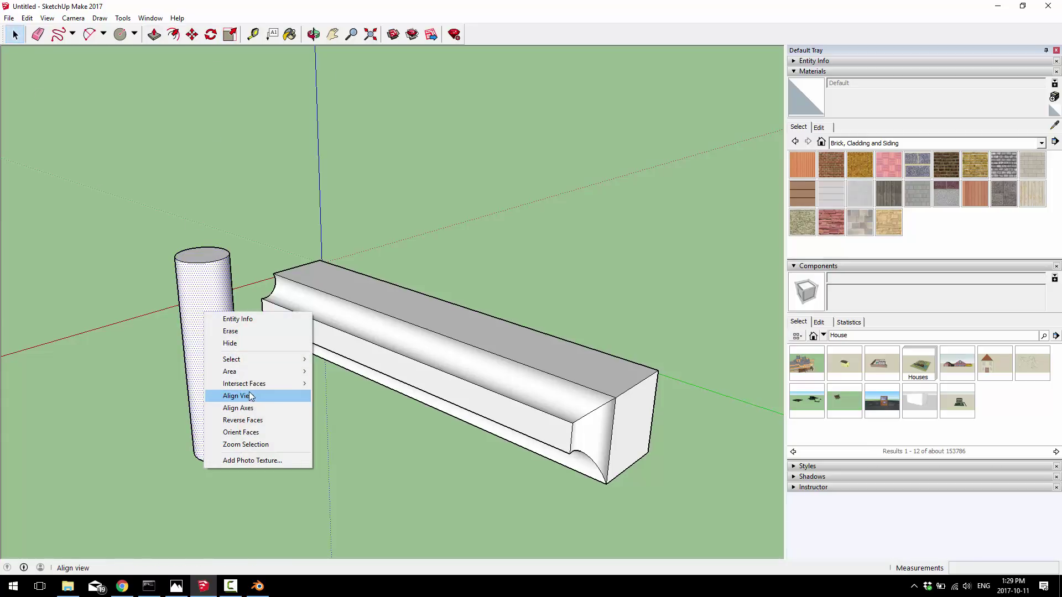
{"action": "left_click", "coordinate": [192, 313]}
{"action": "triple_click", "coordinate": [192, 311]}
{"action": "right_click", "coordinate": [192, 311]}
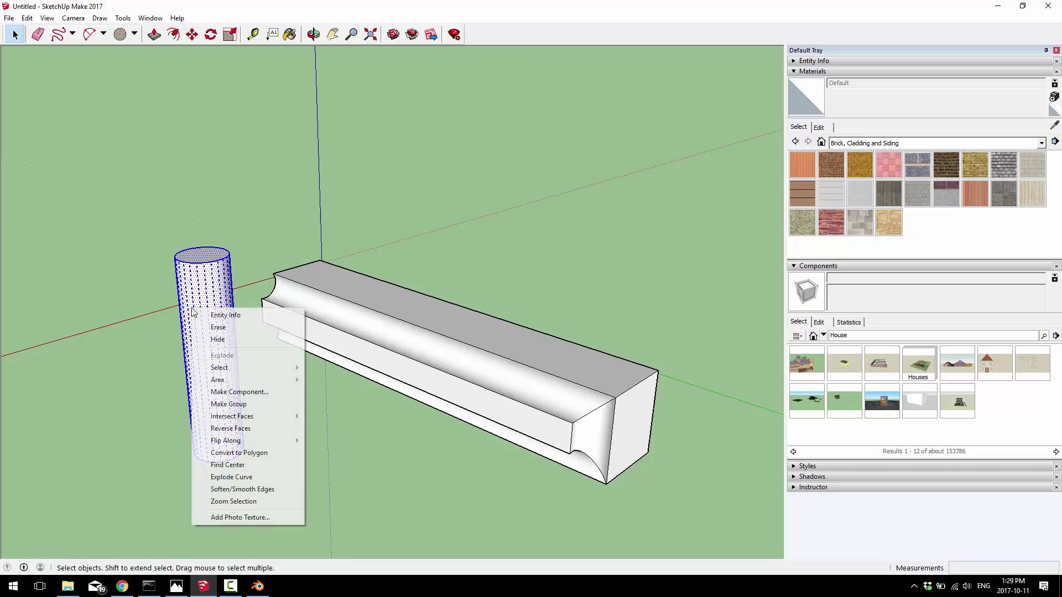
{"action": "left_click", "coordinate": [242, 403]}
Scale the grouped cylinder uniformly to about 0.66 and move it about 4' 1 1/2" toward the carved box
{"action": "left_click", "coordinate": [229, 35]}
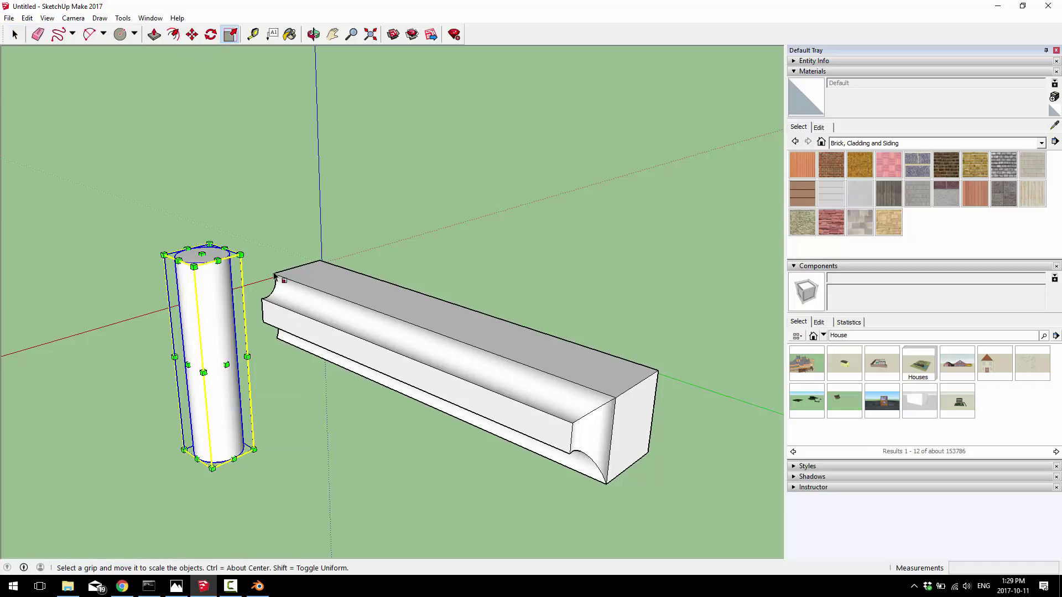
{"action": "left_click_drag", "start_coordinate": [240, 255], "coordinate": [159, 317]}
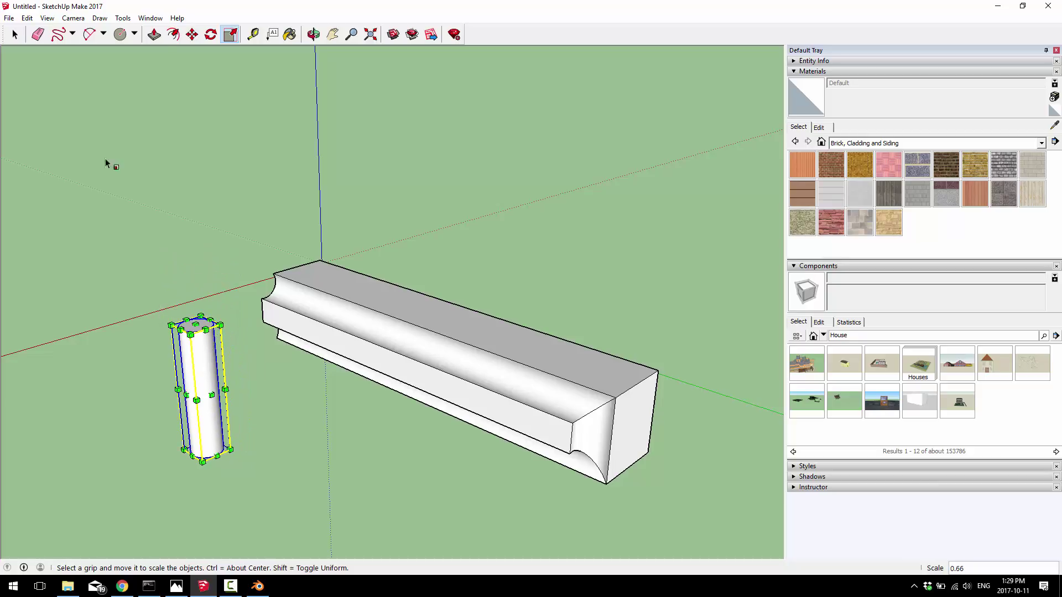
{"action": "left_click", "coordinate": [192, 35]}
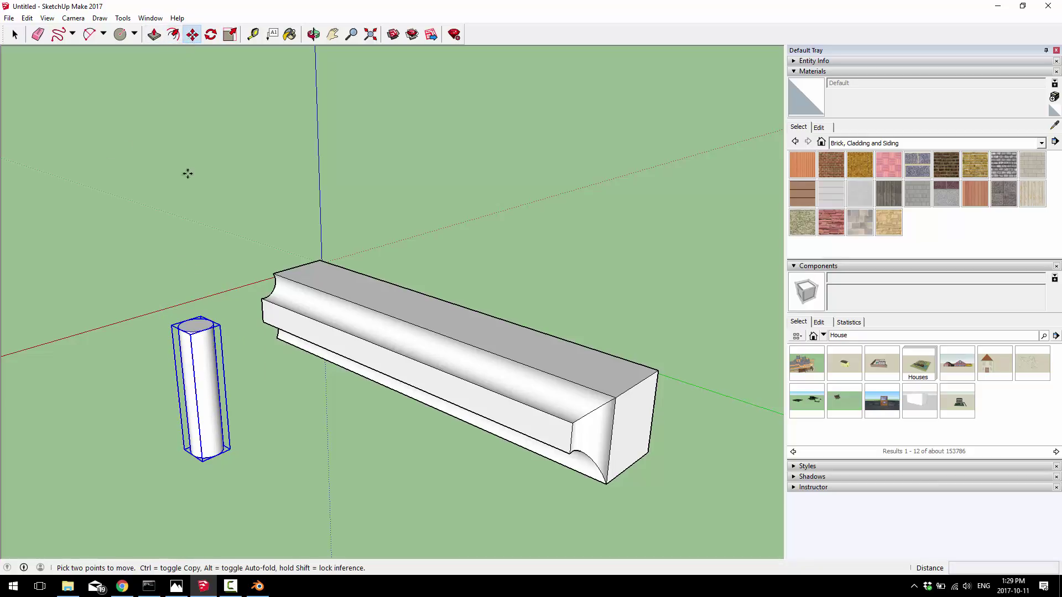
{"action": "left_click", "coordinate": [221, 387]}
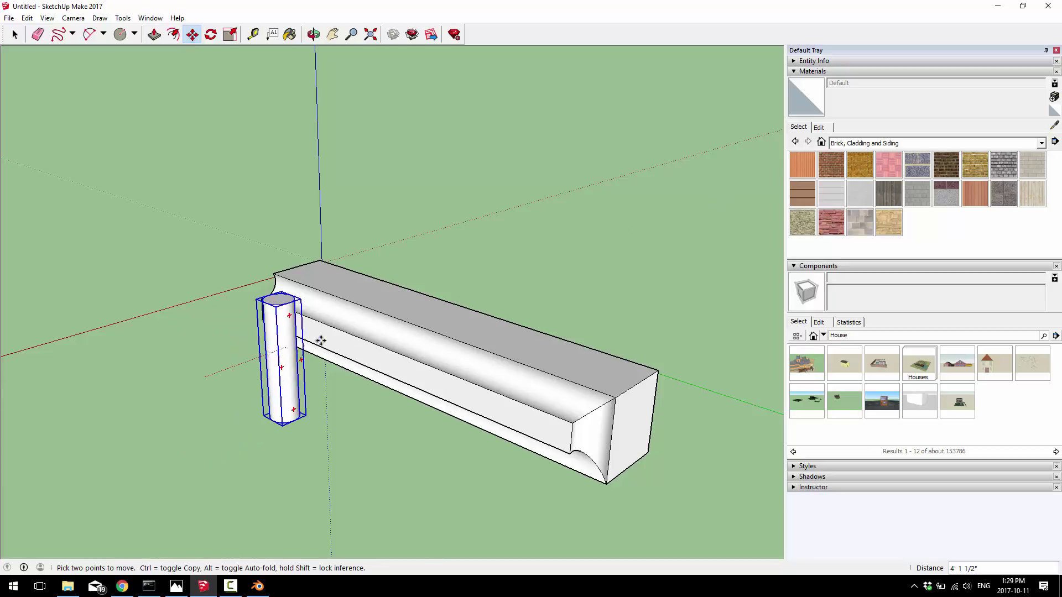
Move the grouped cylinder along and down into the carved box until it passes vertically through the box's top and bottom
{"action": "left_click", "coordinate": [466, 332]}
{"action": "middle_click_drag", "start_coordinate": [393, 463], "coordinate": [581, 325]}
{"action": "left_click", "coordinate": [468, 301]}
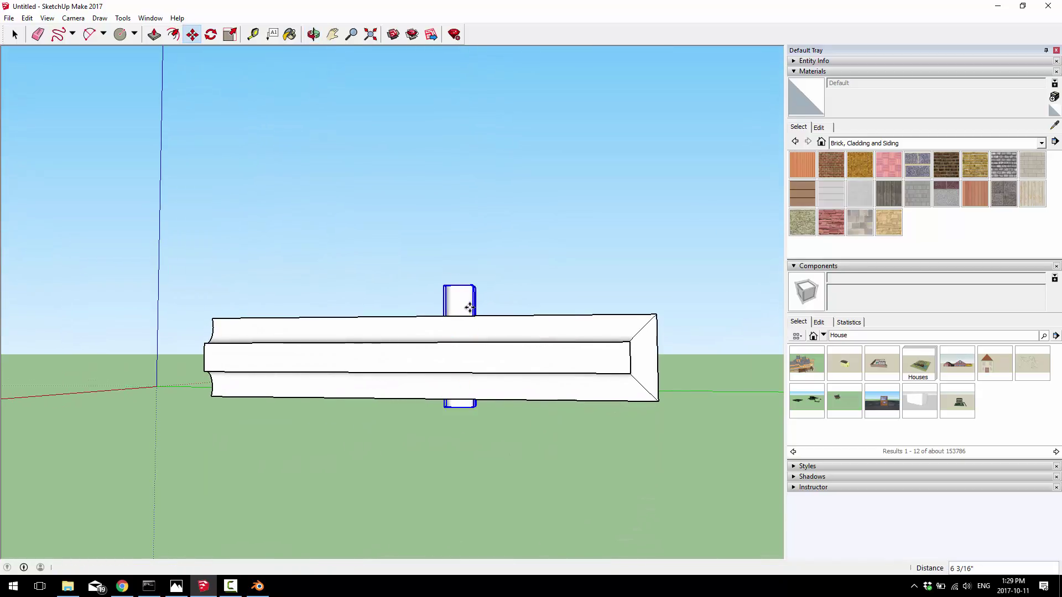
{"action": "left_click", "coordinate": [469, 307]}
{"action": "left_click_drag", "start_coordinate": [469, 307], "coordinate": [468, 313]}
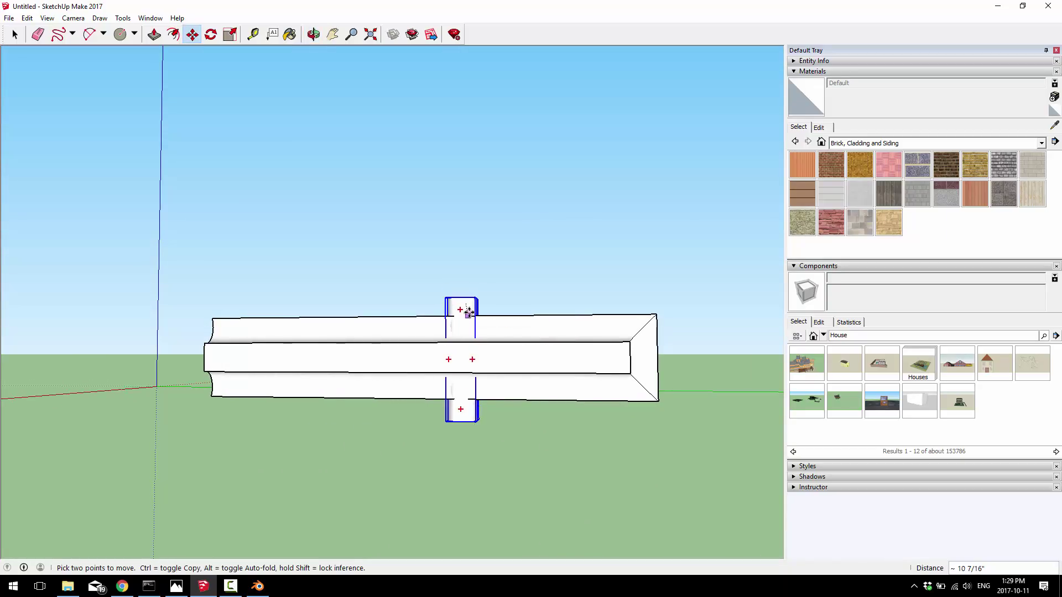
{"action": "middle_click_drag", "start_coordinate": [466, 303], "coordinate": [303, 433]}
{"action": "left_click", "coordinate": [452, 329]}
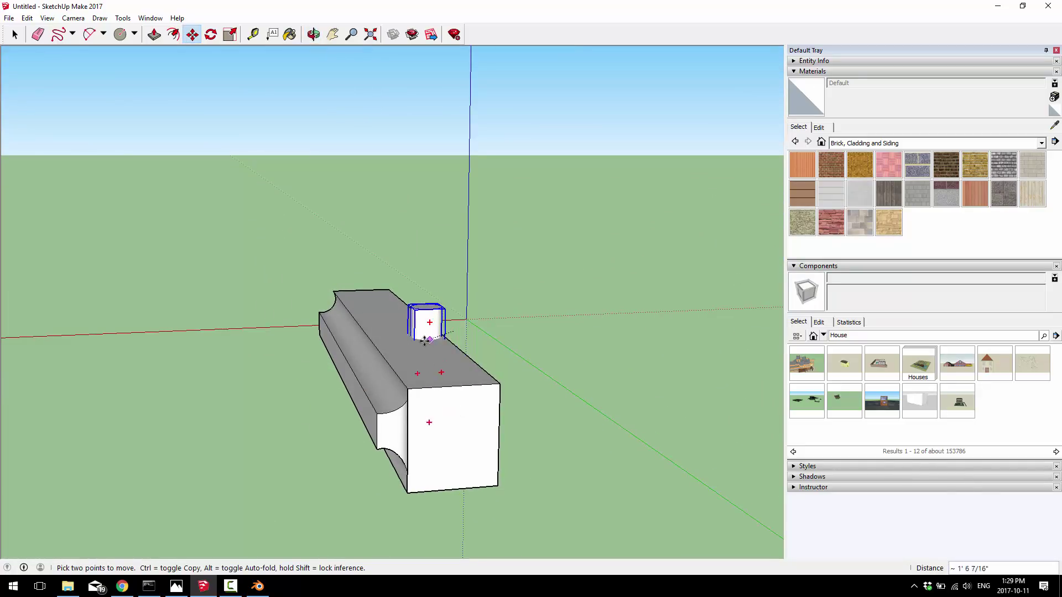
{"action": "middle_click_drag", "start_coordinate": [422, 341], "coordinate": [661, 390]}
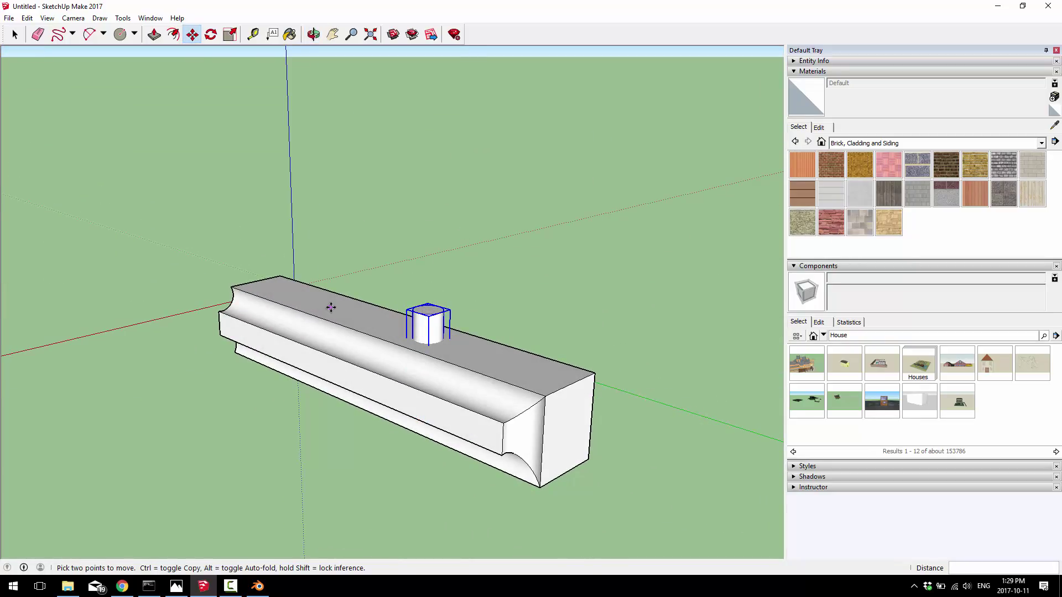
Subtract the grouped cylinder from the carved box with the Subtract solid tool to cut a round hole through it
{"action": "key", "text": "space"}
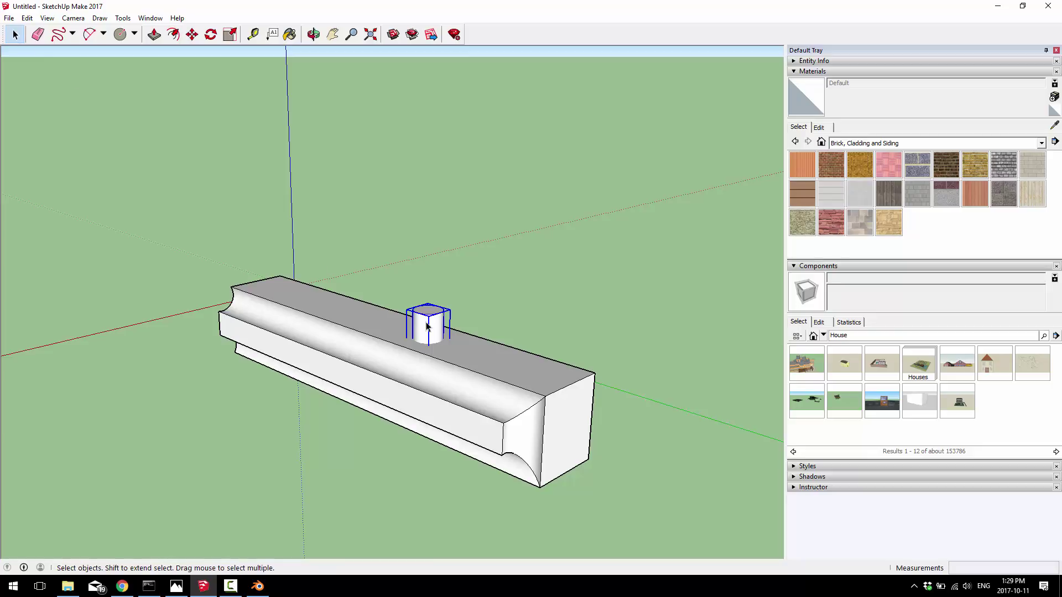
{"action": "left_click", "coordinate": [352, 323]}
{"action": "left_click", "coordinate": [122, 18]}
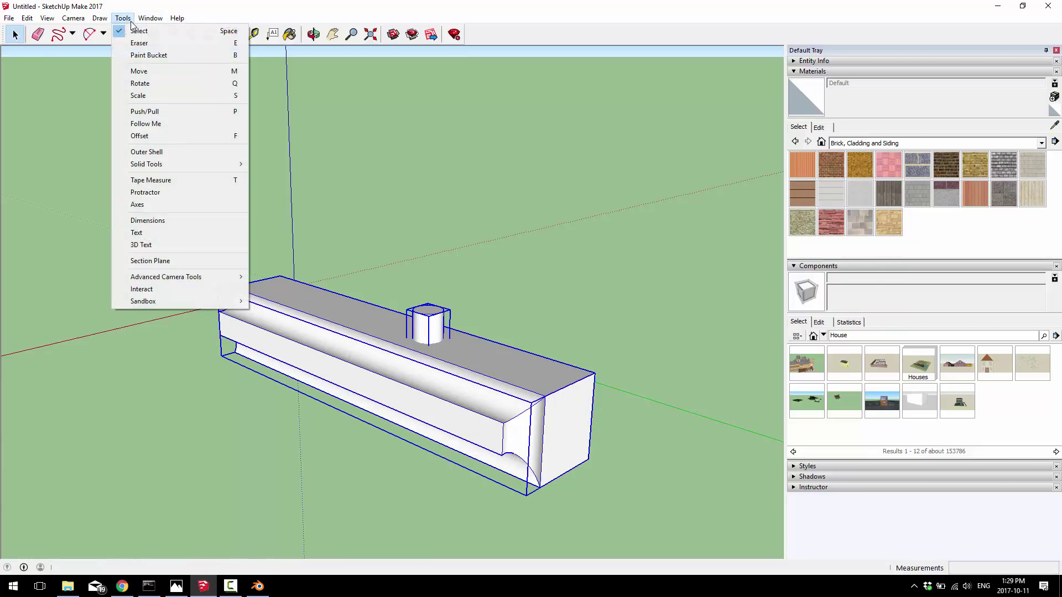
{"action": "mouse_move", "coordinate": [169, 164]}
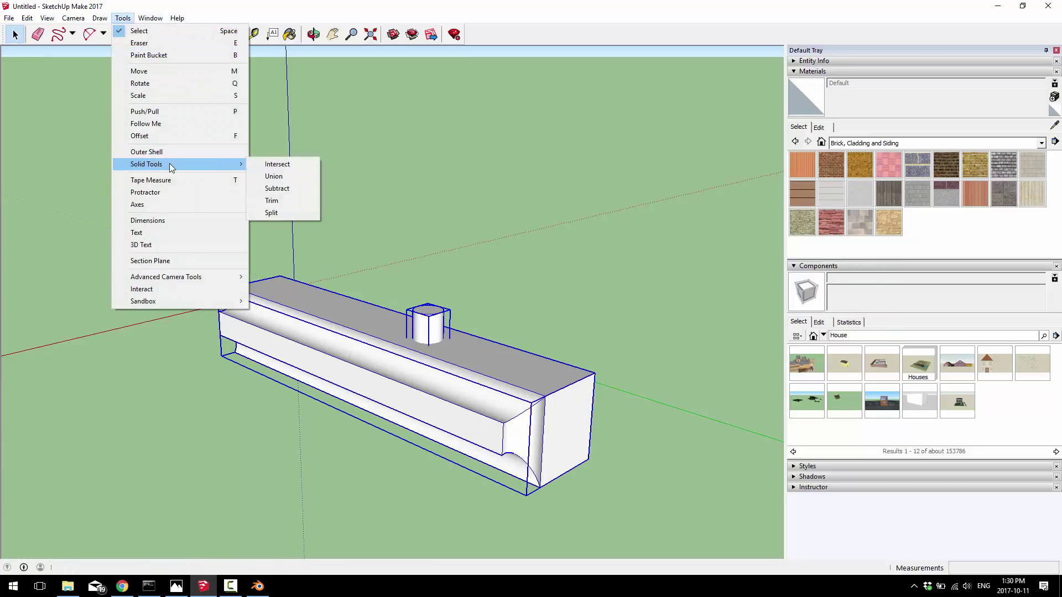
{"action": "left_click", "coordinate": [276, 191]}
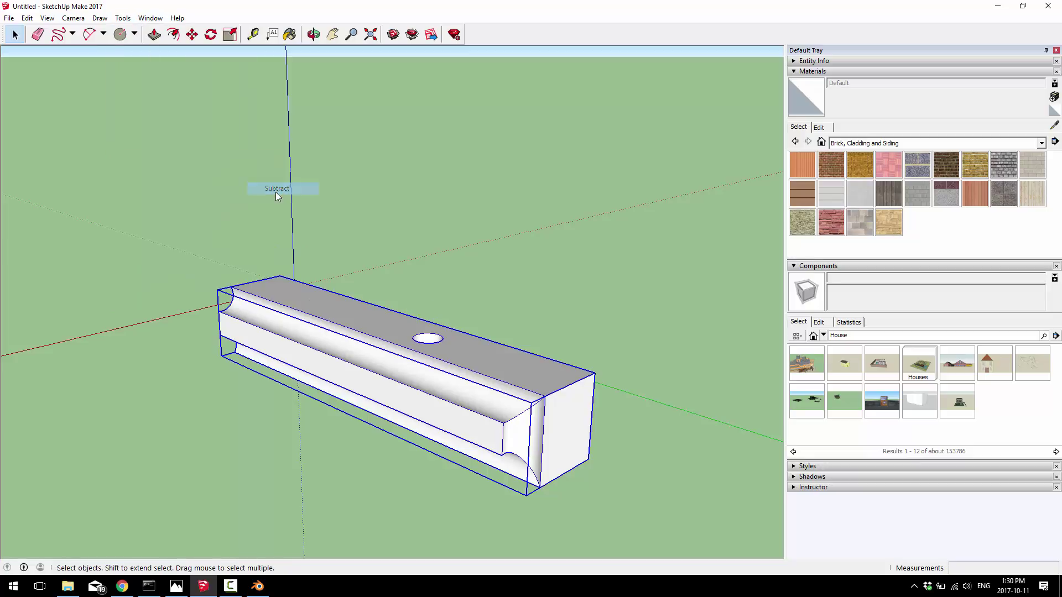
{"action": "middle_click_drag", "start_coordinate": [359, 261], "coordinate": [552, 305]}
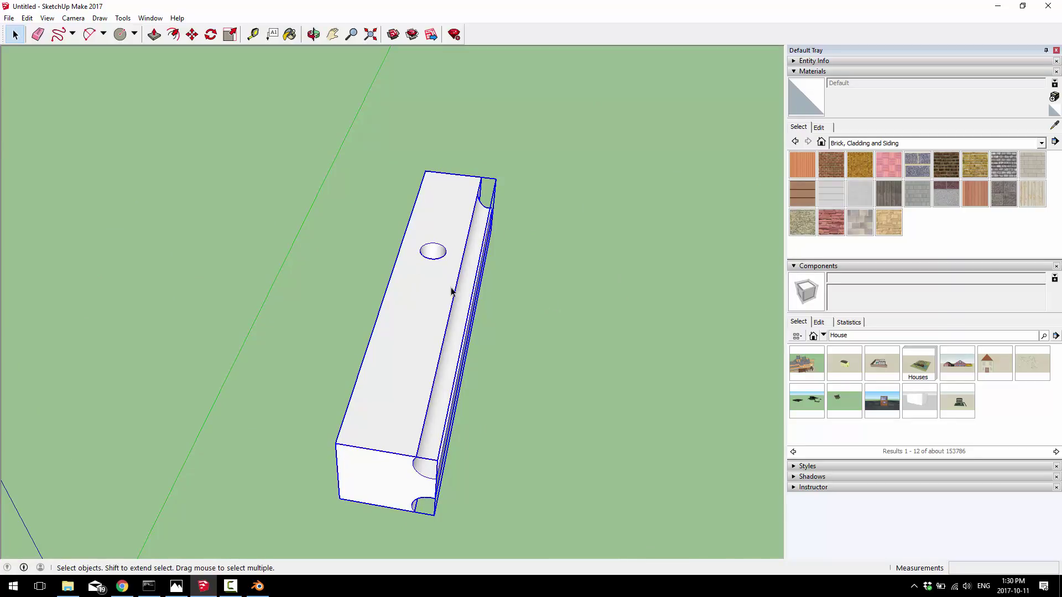
{"action": "middle_click_drag", "start_coordinate": [452, 294], "coordinate": [376, 318]}
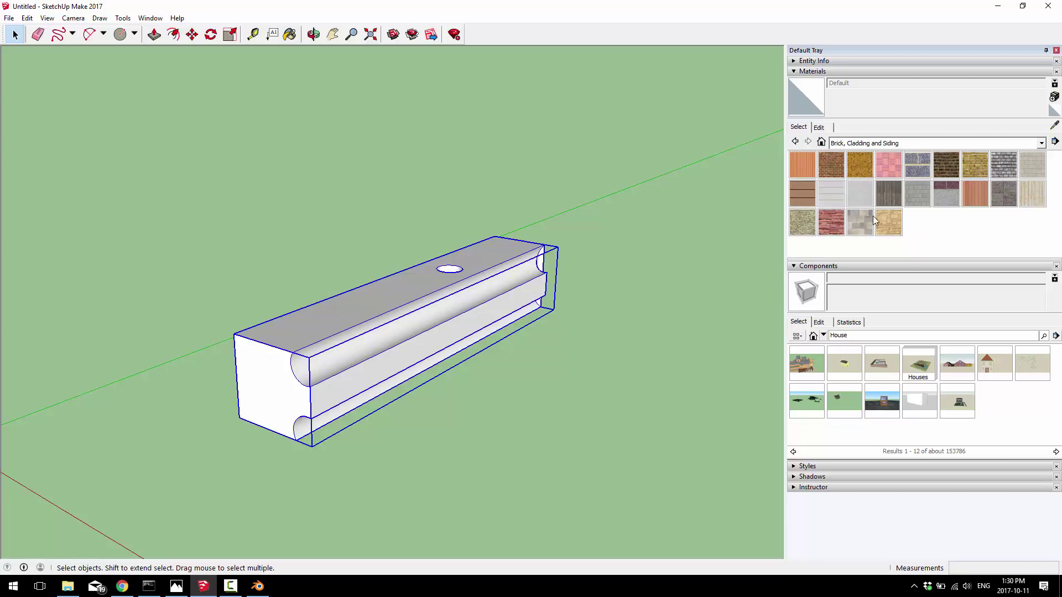
{"action": "double_click", "coordinate": [376, 302]}
{"action": "triple_click", "coordinate": [377, 301]}
{"action": "right_click", "coordinate": [377, 302]}
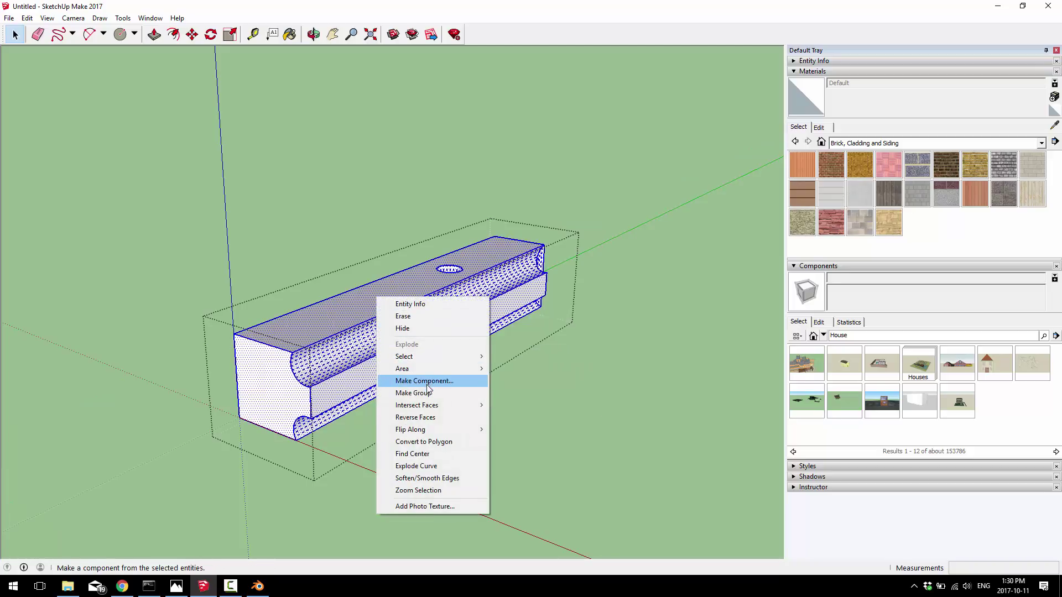
{"action": "left_click", "coordinate": [596, 375]}
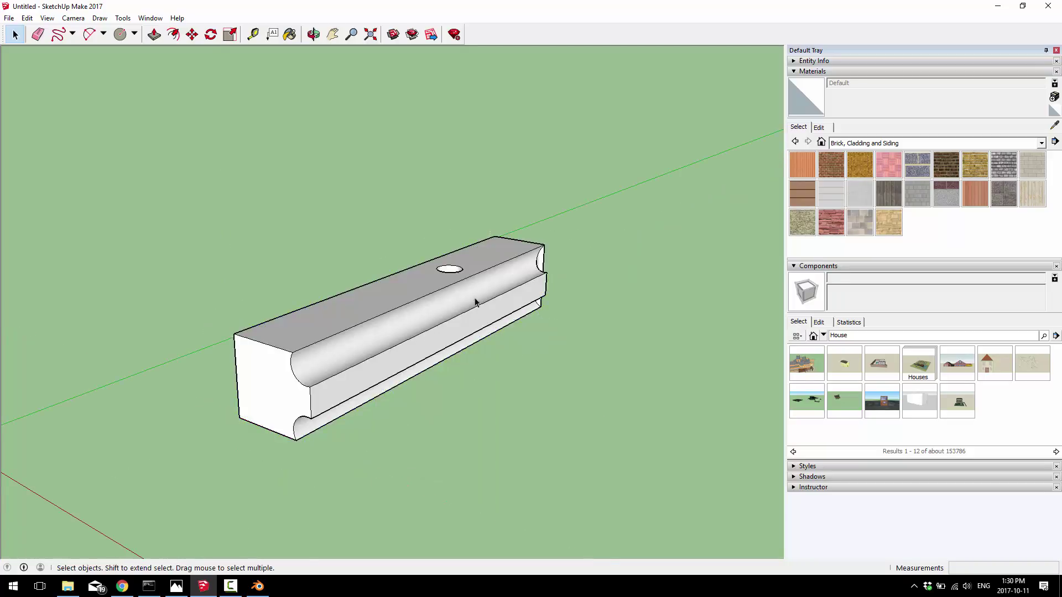
{"action": "left_click", "coordinate": [596, 375]}
Open the carved box group for editing and paint its upper concave face with Stone Masonry Multi
{"action": "right_click", "coordinate": [475, 299]}
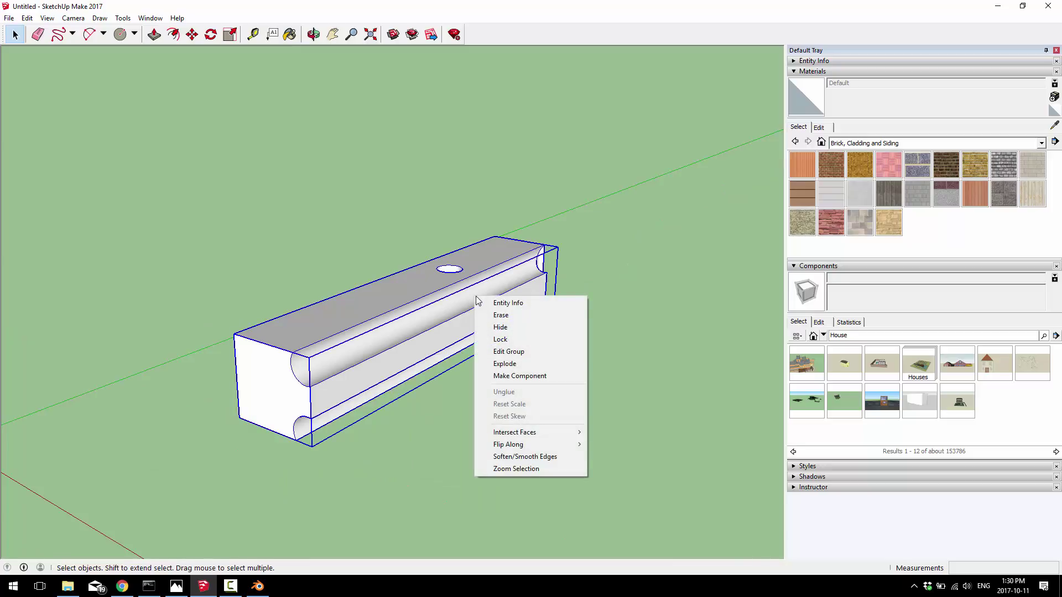
{"action": "left_click", "coordinate": [508, 351]}
{"action": "mouse_move", "coordinate": [909, 192]}
{"action": "left_mouse_down"}
{"action": "mouse_move", "coordinate": [770, 201]}
{"action": "mouse_move", "coordinate": [394, 298]}
{"action": "left_mouse_up"}
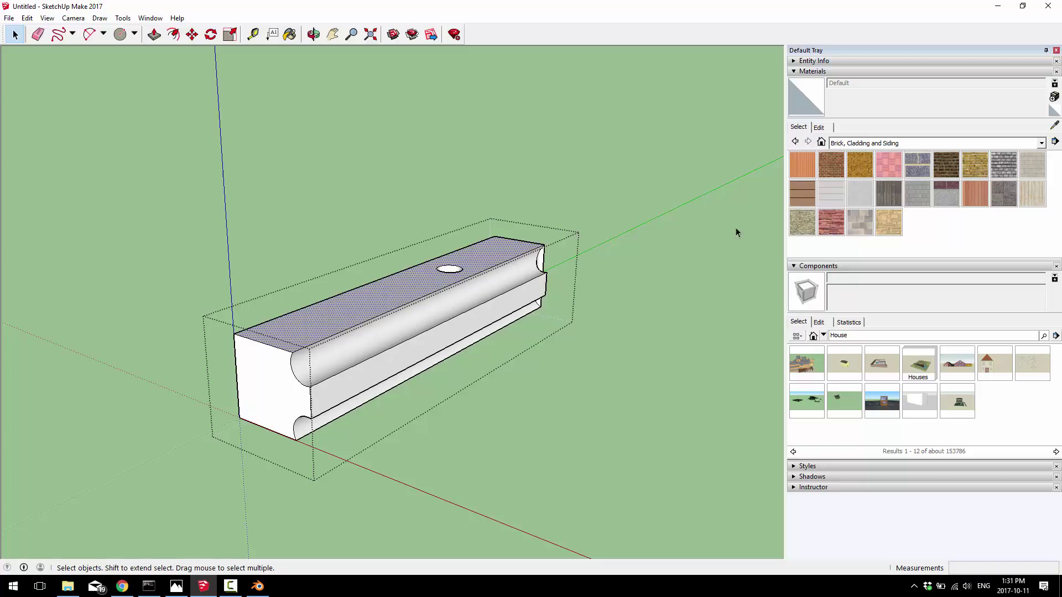
{"action": "left_click", "coordinate": [289, 34]}
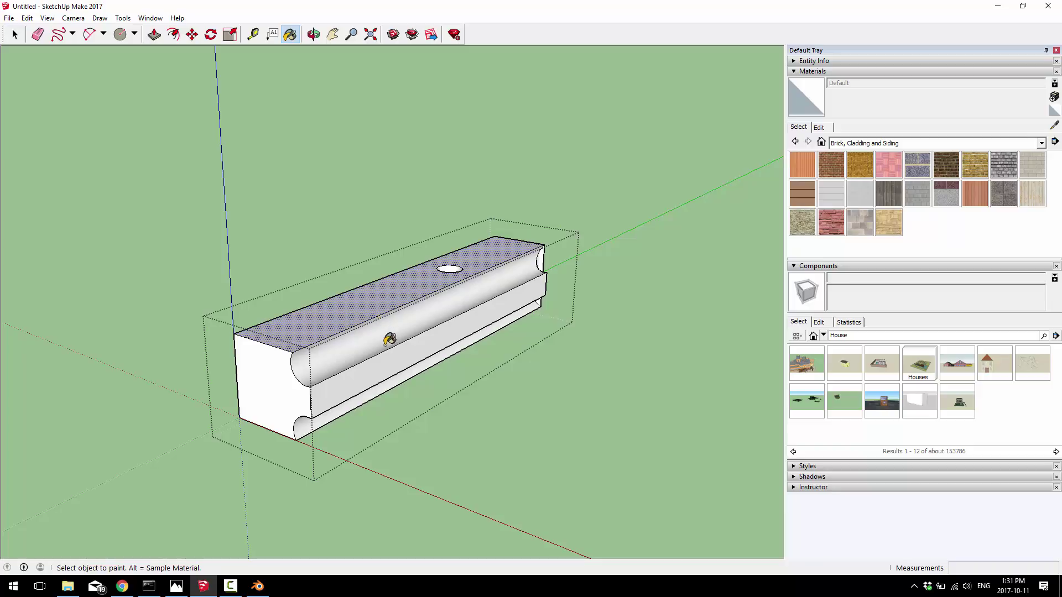
{"action": "left_click", "coordinate": [866, 227]}
{"action": "left_click", "coordinate": [448, 300]}
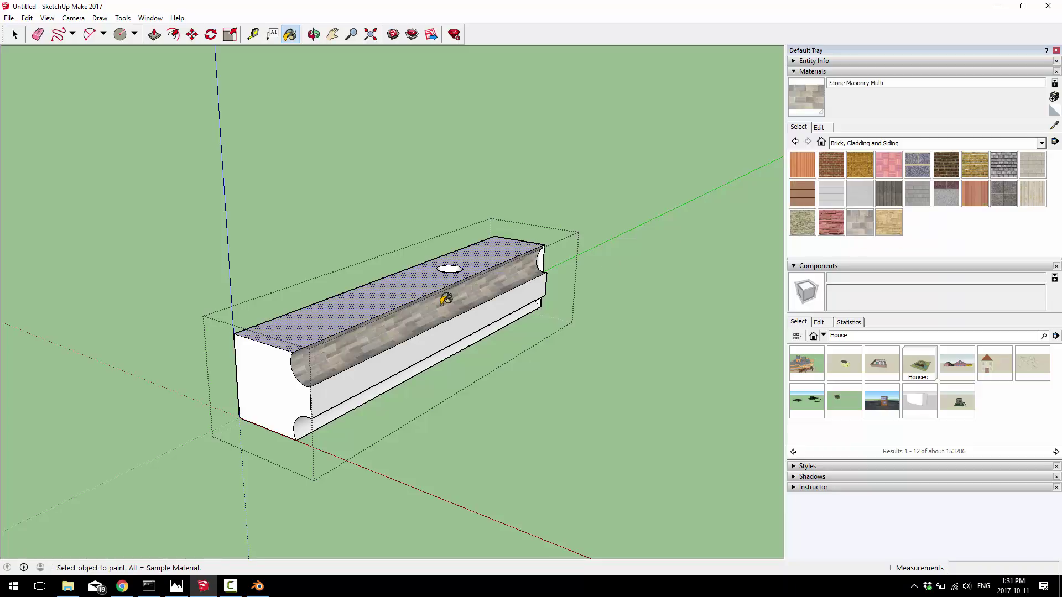
Paint the flat middle band with the tan stone material and the lower concave face with Stone Coursed Rough
{"action": "left_click", "coordinate": [883, 224]}
{"action": "left_click", "coordinate": [437, 334]}
{"action": "key", "text": "o"}
{"action": "mouse_move", "coordinate": [569, 323]}
{"action": "left_mouse_down"}
{"action": "mouse_move", "coordinate": [564, 230]}
{"action": "mouse_move", "coordinate": [553, 238]}
{"action": "left_mouse_up"}
{"action": "key", "text": "b"}
{"action": "left_click", "coordinate": [803, 223]}
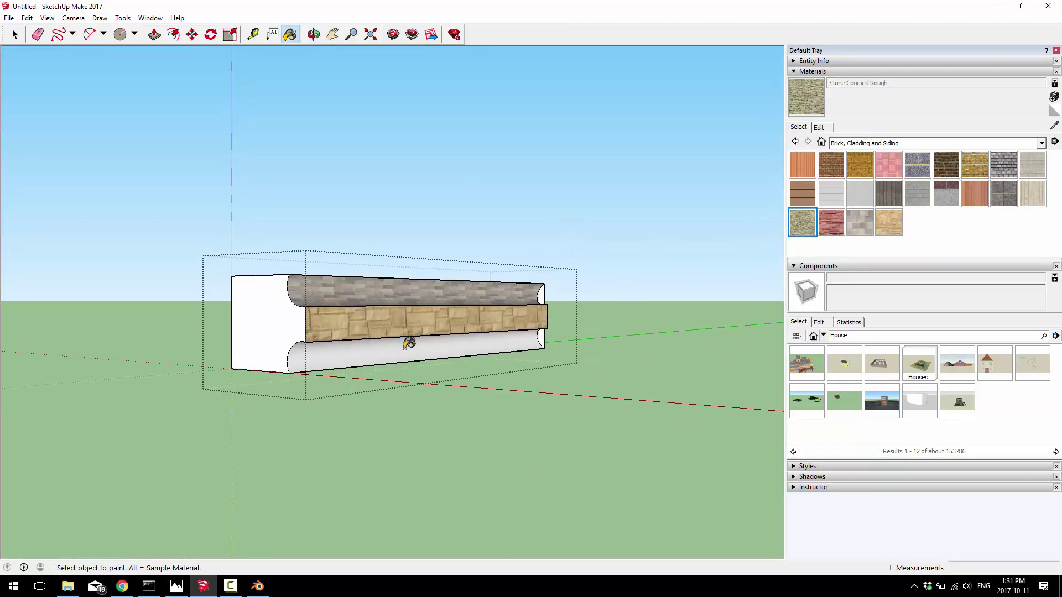
{"action": "left_click", "coordinate": [409, 344]}
Paint the box's flat end face with Brick Rough Dark and the inside of the round hole with Beadboard
{"action": "left_click", "coordinate": [947, 183]}
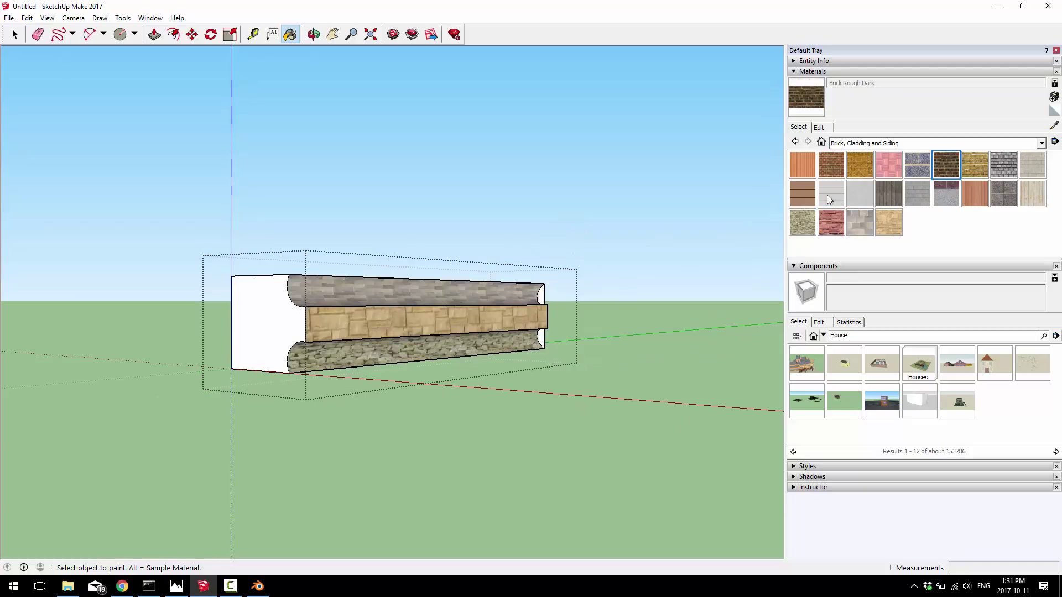
{"action": "left_click", "coordinate": [265, 316]}
{"action": "key", "text": "o"}
{"action": "mouse_move", "coordinate": [438, 320]}
{"action": "left_mouse_down"}
{"action": "mouse_move", "coordinate": [489, 418]}
{"action": "mouse_move", "coordinate": [476, 422]}
{"action": "mouse_move", "coordinate": [474, 396]}
{"action": "left_mouse_up"}
{"action": "key", "text": "b"}
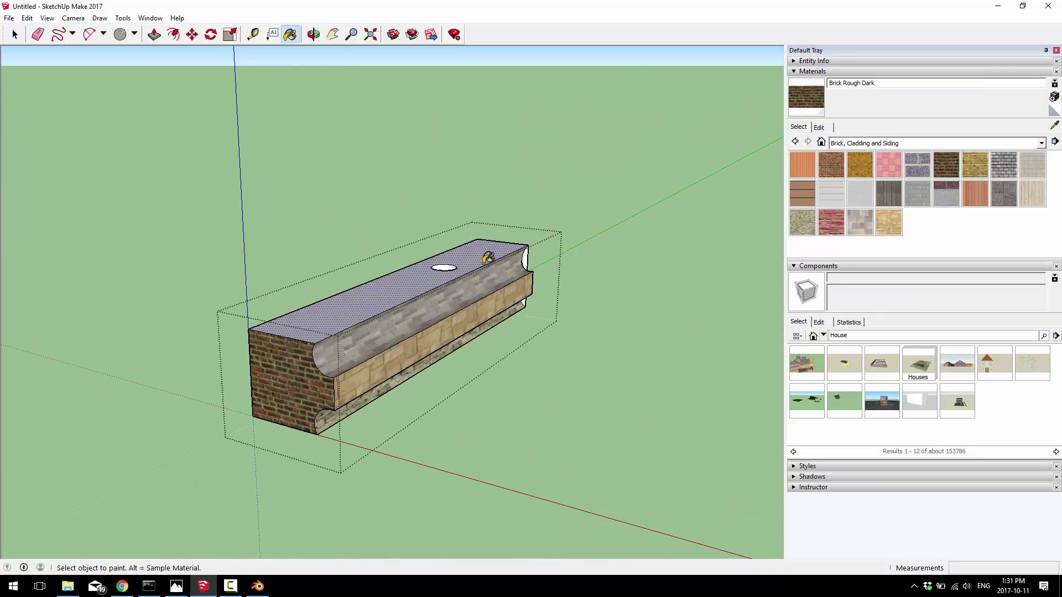
{"action": "left_click", "coordinate": [801, 164]}
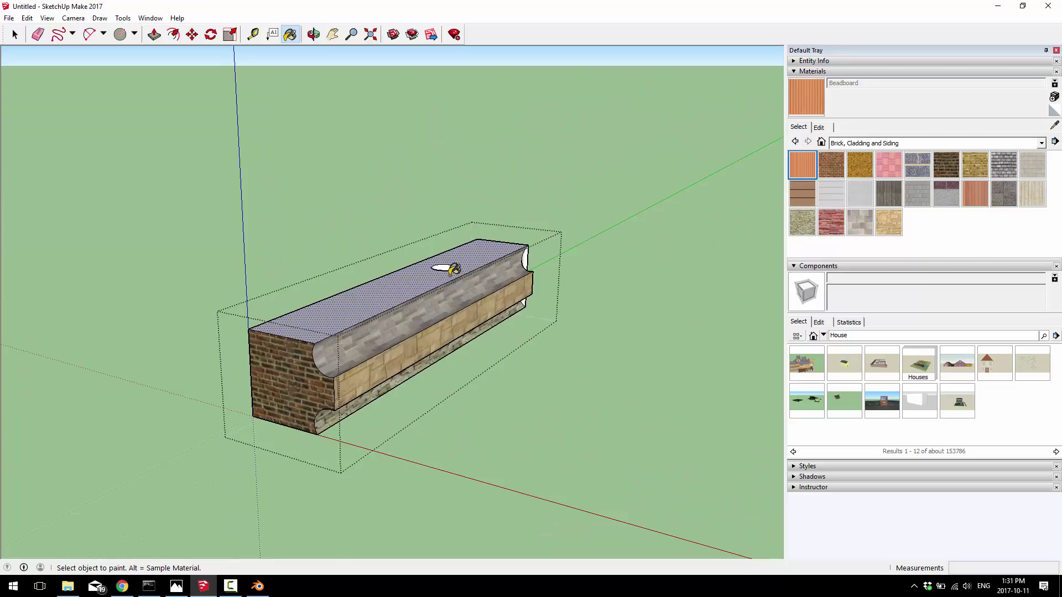
{"action": "left_click", "coordinate": [445, 266]}
{"action": "mouse_move", "coordinate": [449, 262]}
{"action": "middle_mouse_down"}
{"action": "mouse_move", "coordinate": [360, 355]}
{"action": "mouse_move", "coordinate": [474, 336]}
{"action": "mouse_move", "coordinate": [284, 327]}
{"action": "mouse_move", "coordinate": [590, 362]}
{"action": "mouse_move", "coordinate": [636, 336]}
{"action": "mouse_move", "coordinate": [492, 238]}
{"action": "mouse_move", "coordinate": [427, 267]}
{"action": "middle_mouse_up"}
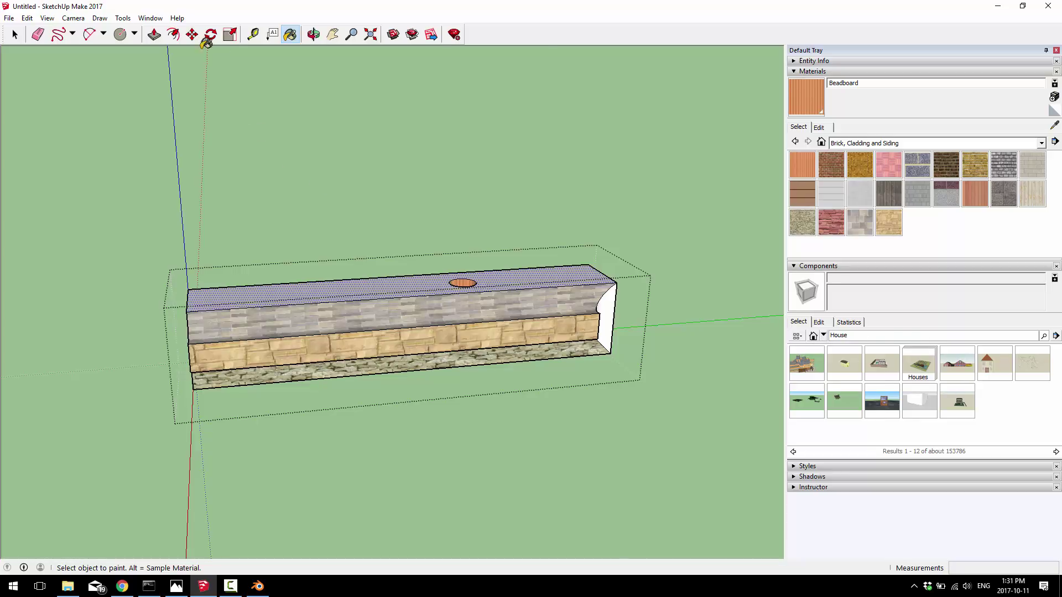
Open the 3D Warehouse in an enlarged window and browse the featured models on its home page
{"action": "key", "text": "F10"}
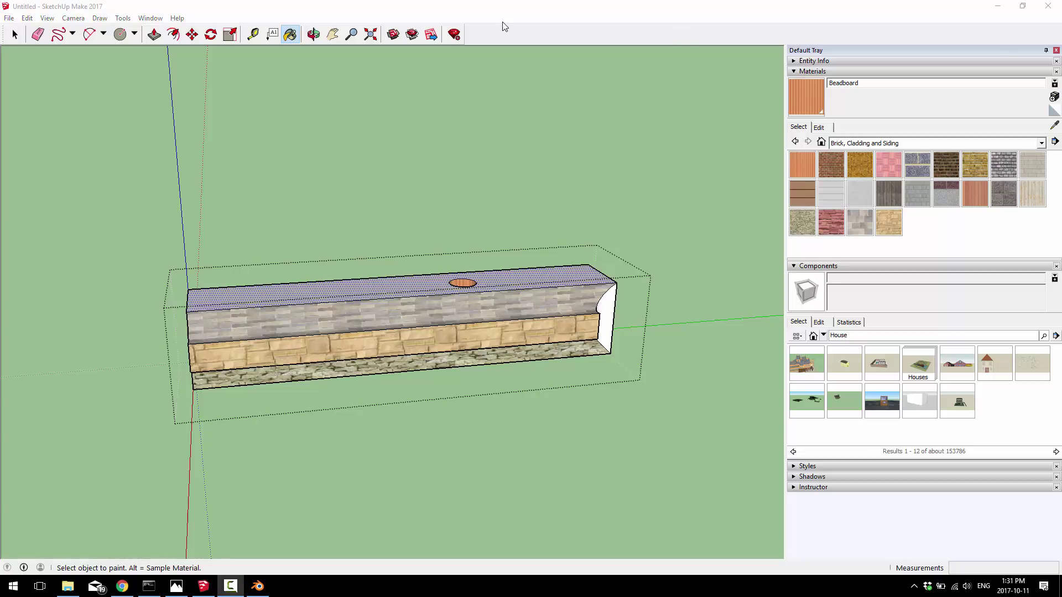
{"action": "left_click", "coordinate": [150, 18]}
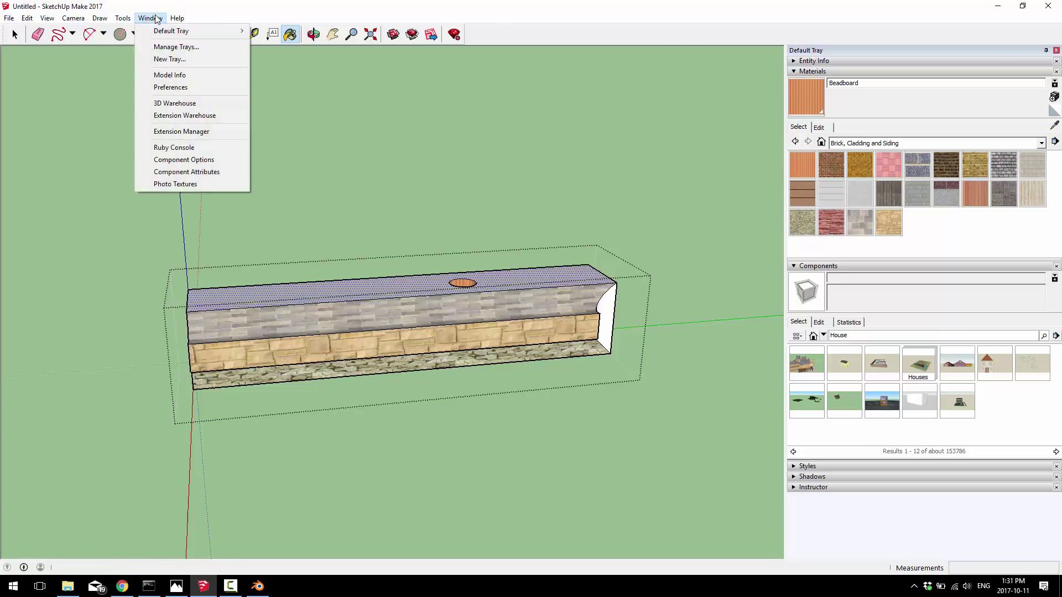
{"action": "left_click", "coordinate": [190, 105]}
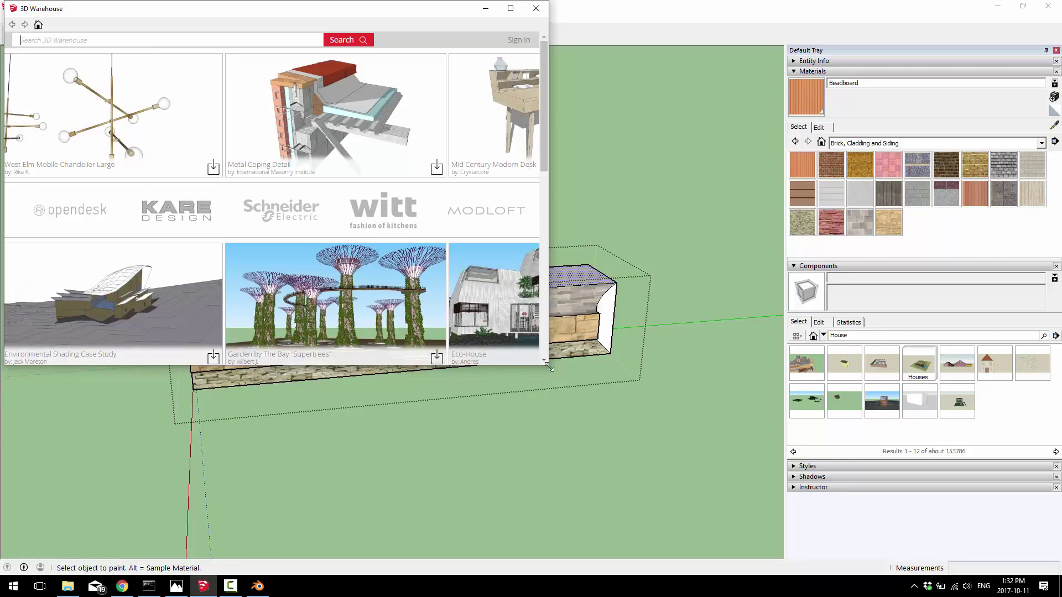
{"action": "left_click_drag", "start_coordinate": [550, 367], "coordinate": [1009, 550]}
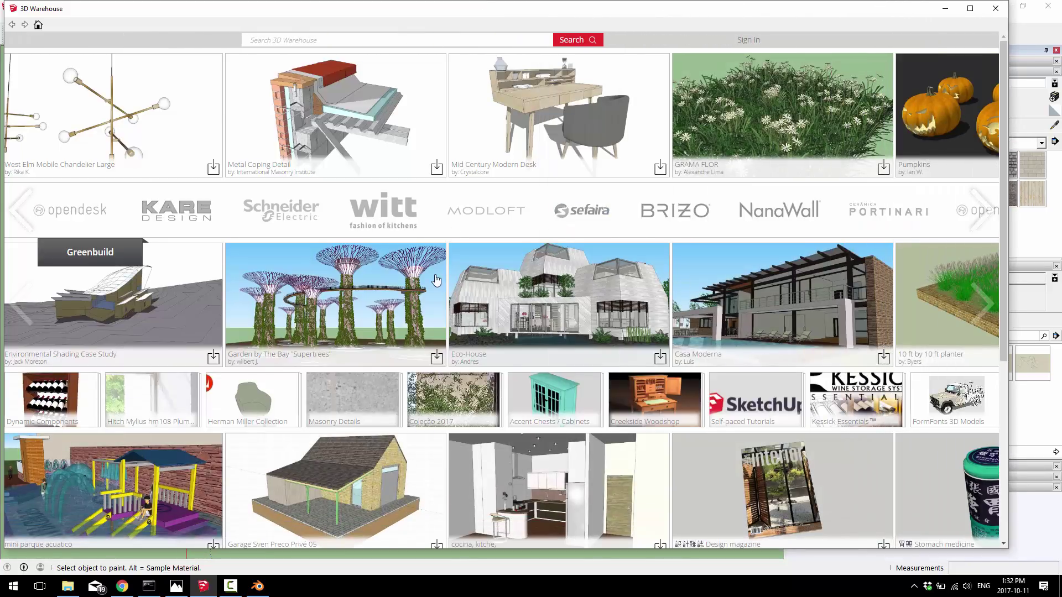
{"action": "scroll", "coordinate": [437, 280], "scroll_direction": "down", "scroll_amount": 3}
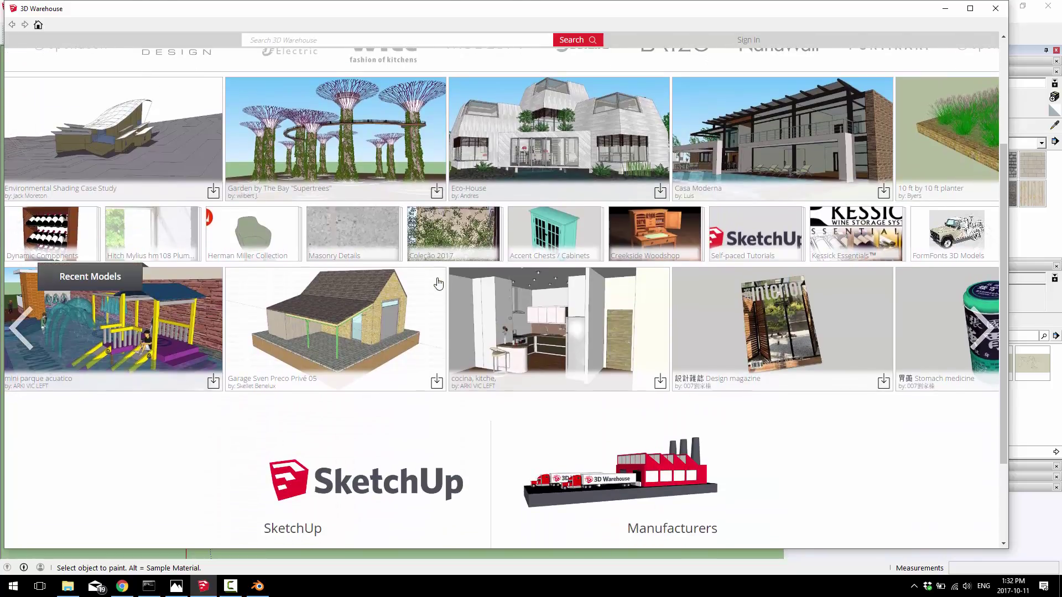
{"action": "scroll", "coordinate": [437, 280], "scroll_direction": "down", "scroll_amount": 2}
{"action": "scroll", "coordinate": [437, 279], "scroll_direction": "up", "scroll_amount": 5}
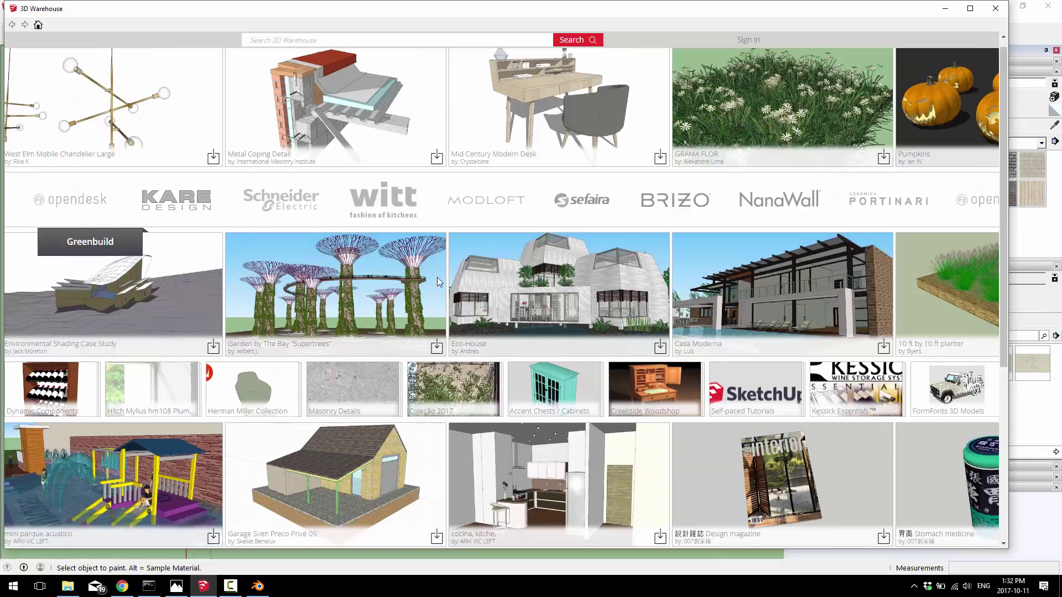
Search the 3D Warehouse for "tree" and look through the resulting models
{"action": "type", "text": "tree"}
{"action": "key", "text": "Return"}
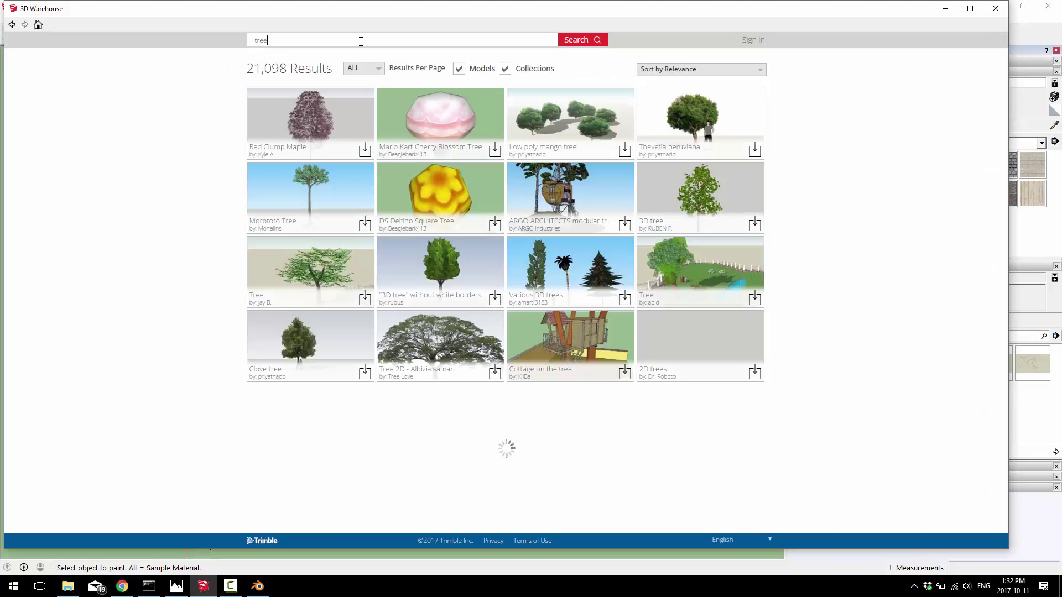
{"action": "scroll", "coordinate": [552, 260], "scroll_direction": "down", "scroll_amount": 2}
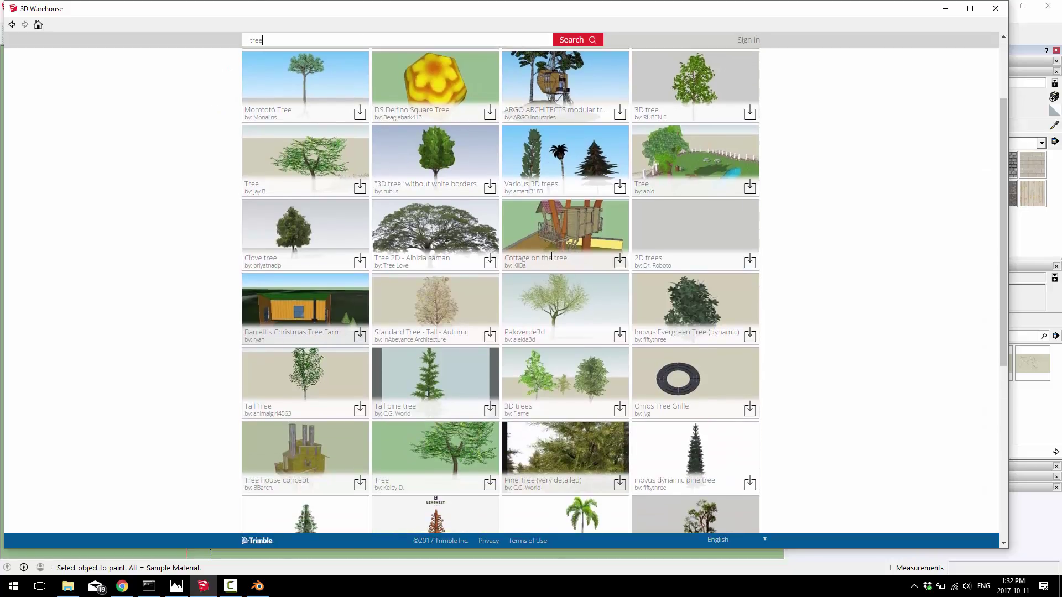
{"action": "scroll", "coordinate": [552, 260], "scroll_direction": "down", "scroll_amount": 1}
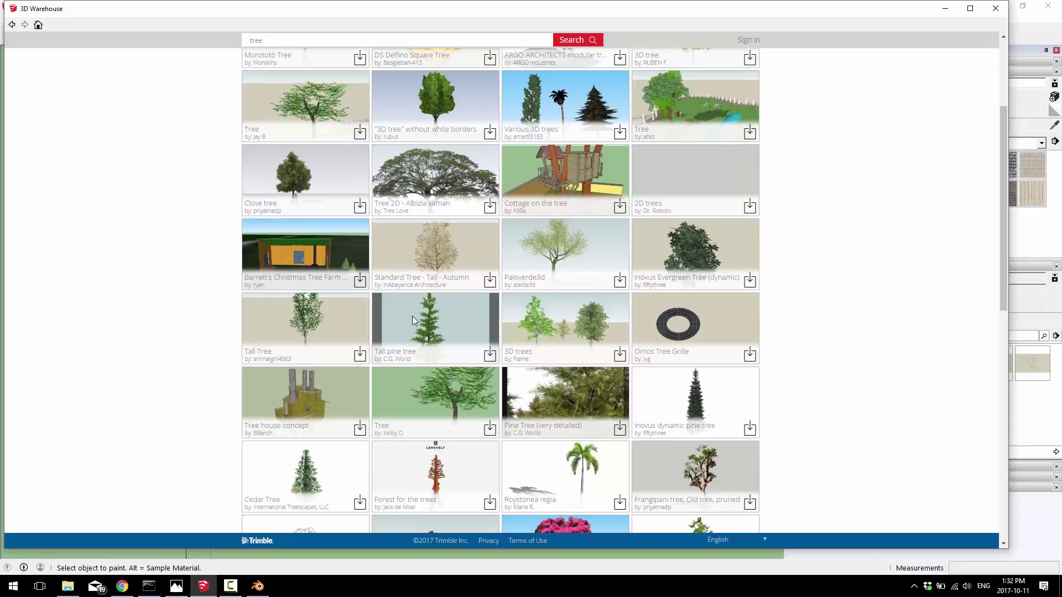
Download the Tall pine tree model, accepting the 3D Warehouse terms of use, and load it directly into the current model
{"action": "left_click", "coordinate": [429, 319]}
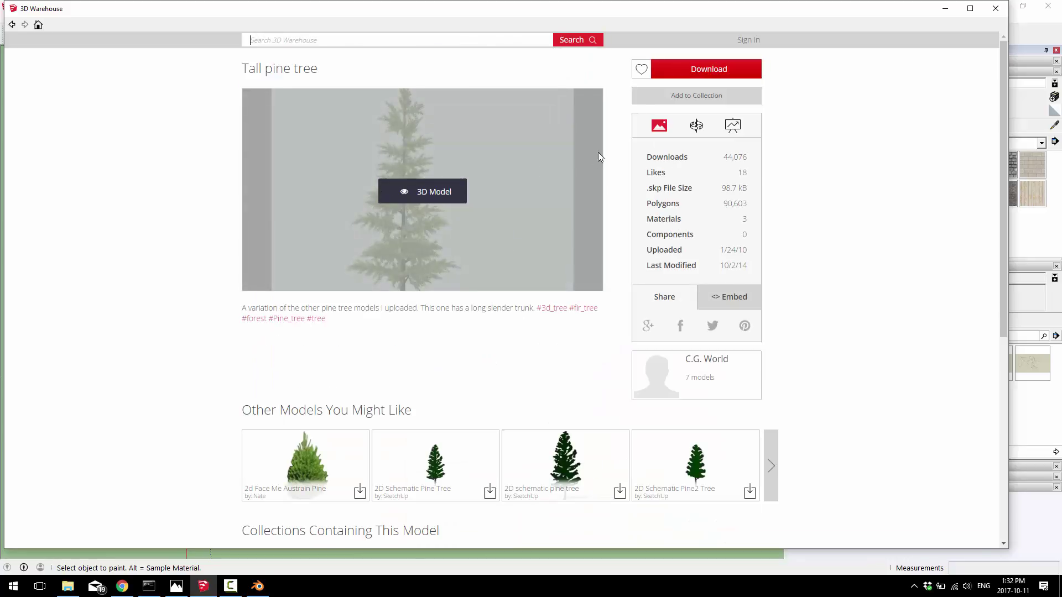
{"action": "left_click", "coordinate": [704, 72]}
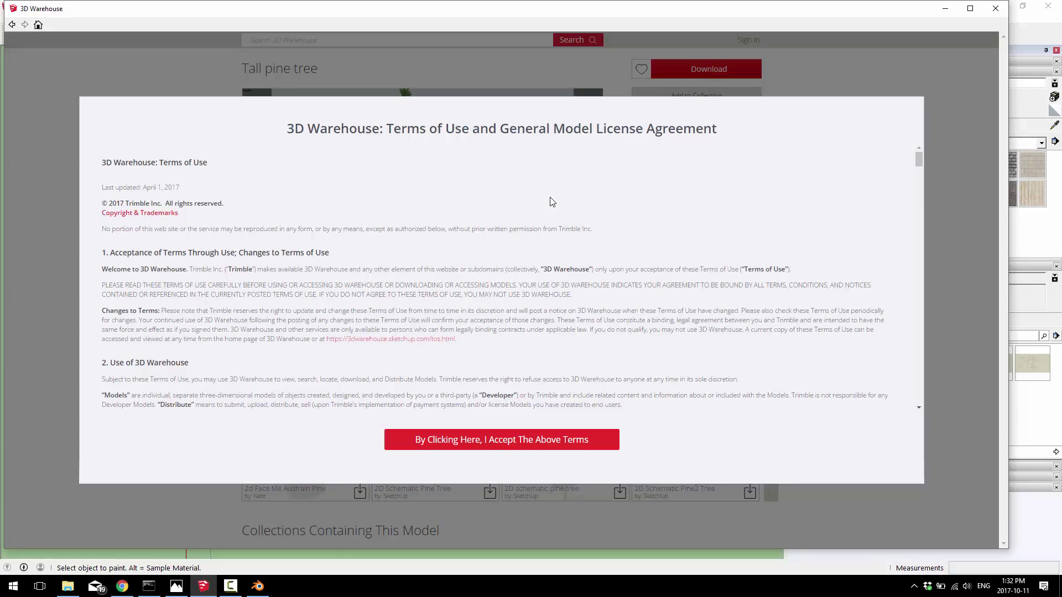
{"action": "left_click", "coordinate": [523, 445]}
{"action": "left_click", "coordinate": [469, 310]}
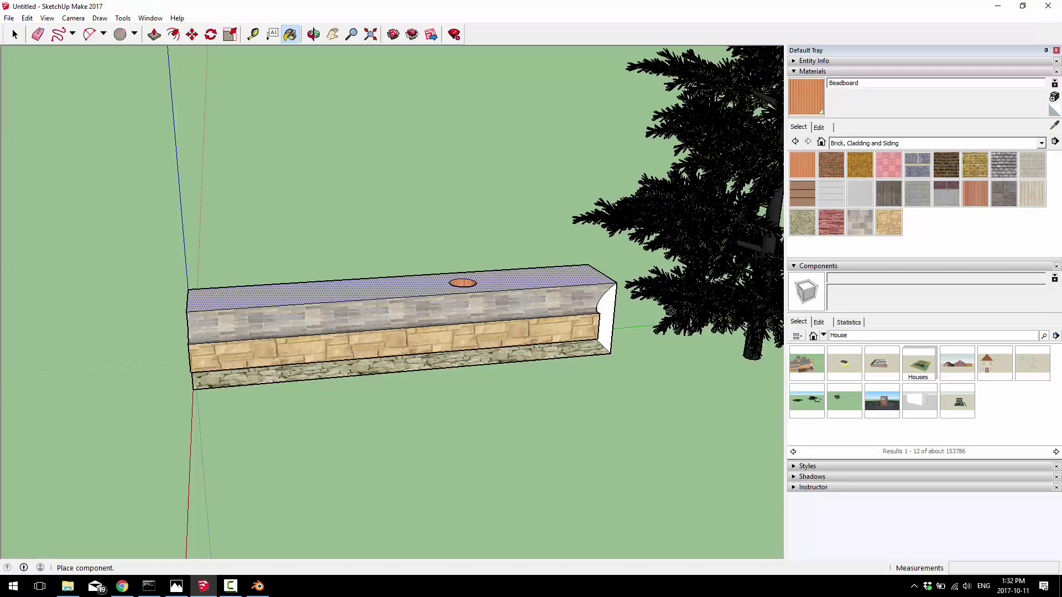
{"action": "key", "text": "Escape"}
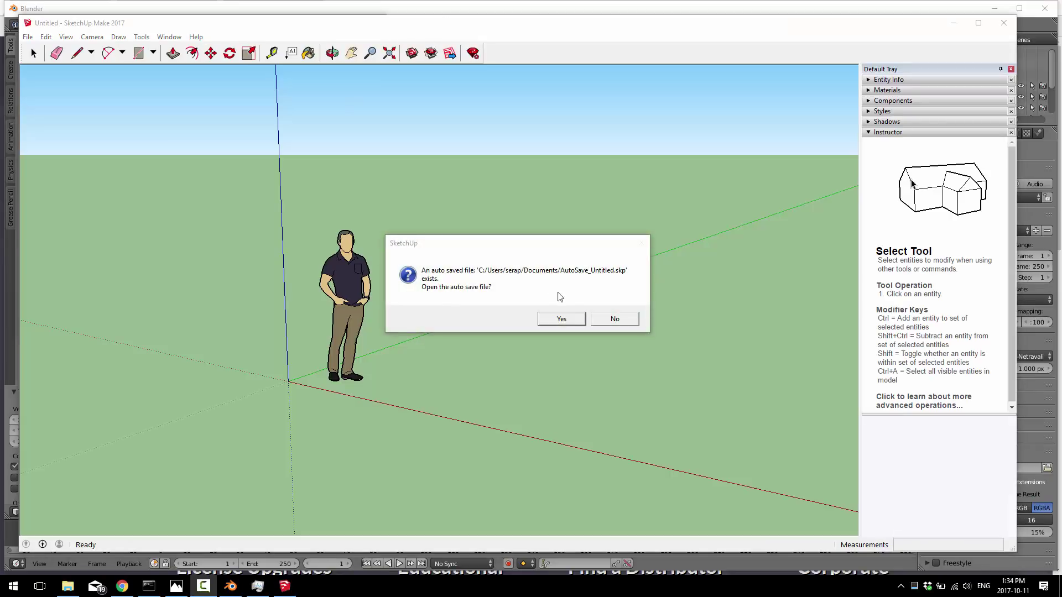
Decline opening the auto-saved file and erase the default standing figure from the new model
{"action": "left_click", "coordinate": [615, 320]}
{"action": "left_click", "coordinate": [352, 276]}
{"action": "right_click", "coordinate": [354, 273]}
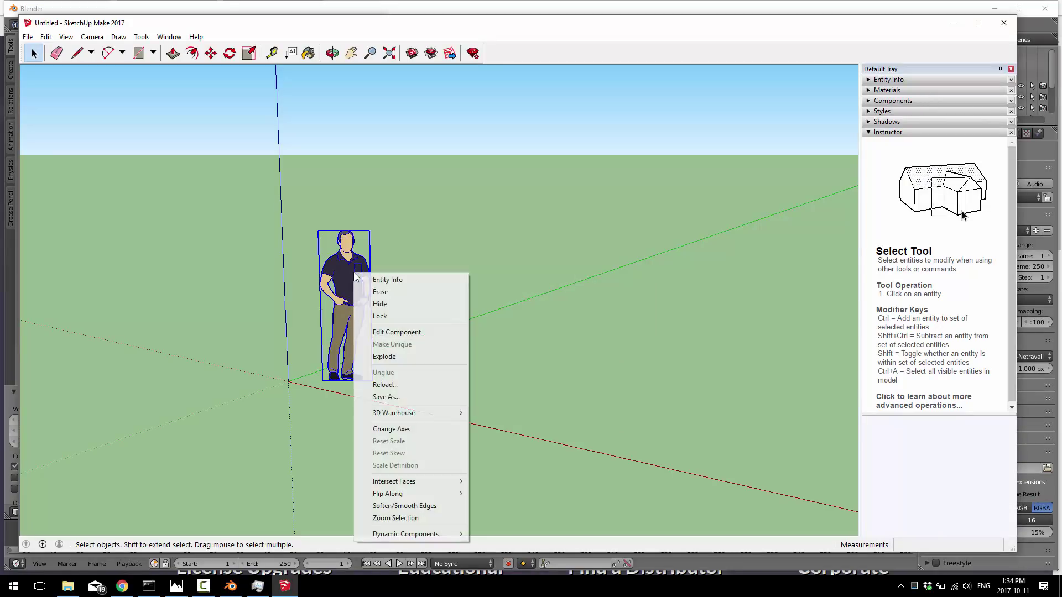
{"action": "left_click", "coordinate": [374, 293]}
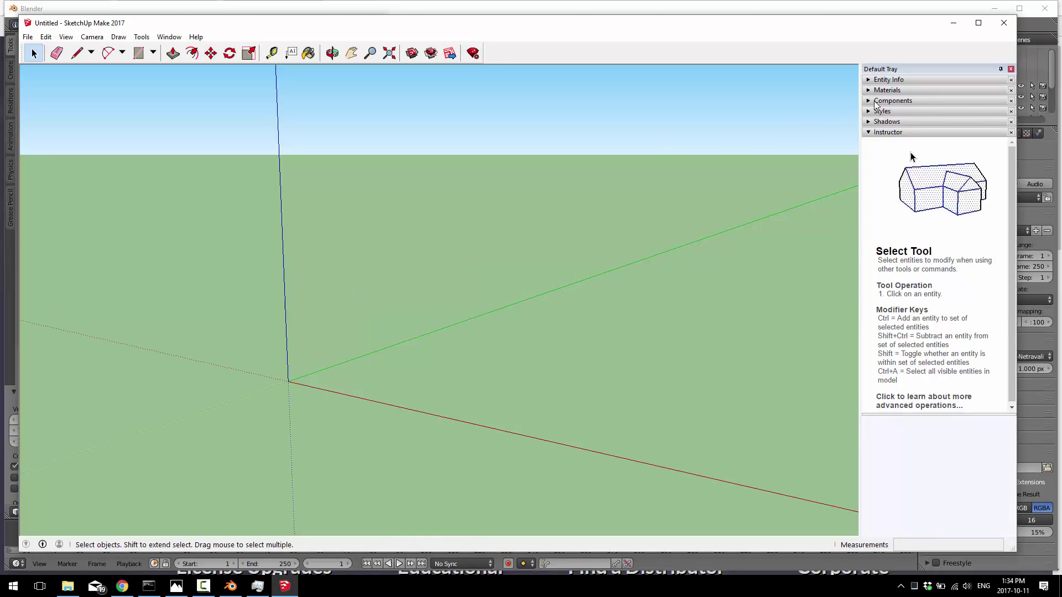
Search the components for "tree" and place the pine tree from the results on the ground near the green axis
{"action": "left_click", "coordinate": [877, 101]}
{"action": "left_click", "coordinate": [936, 170]}
{"action": "type", "text": "tree"}
{"action": "key", "text": "Return"}
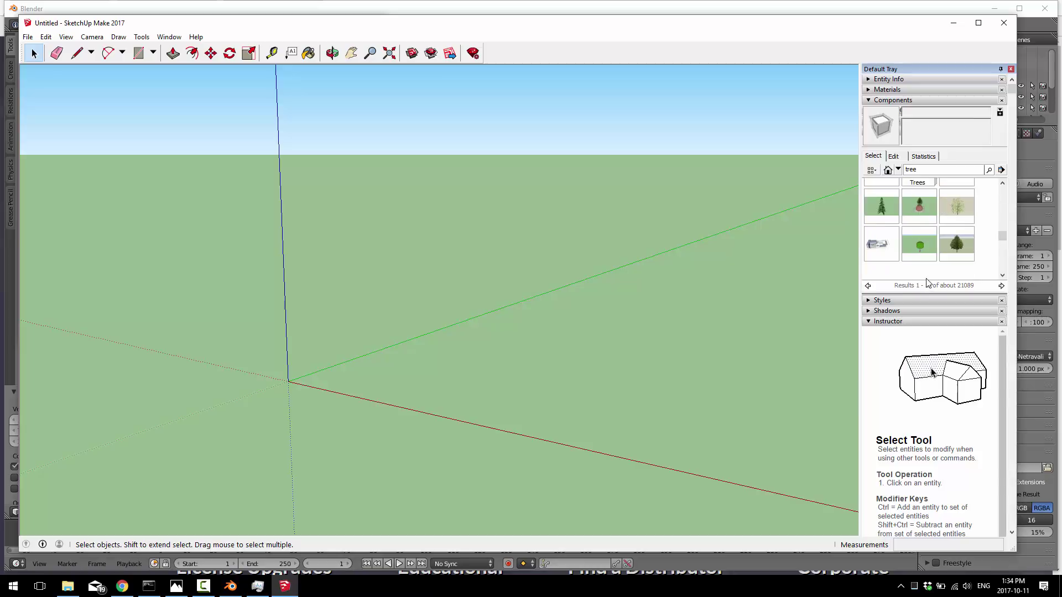
{"action": "left_click", "coordinate": [883, 210]}
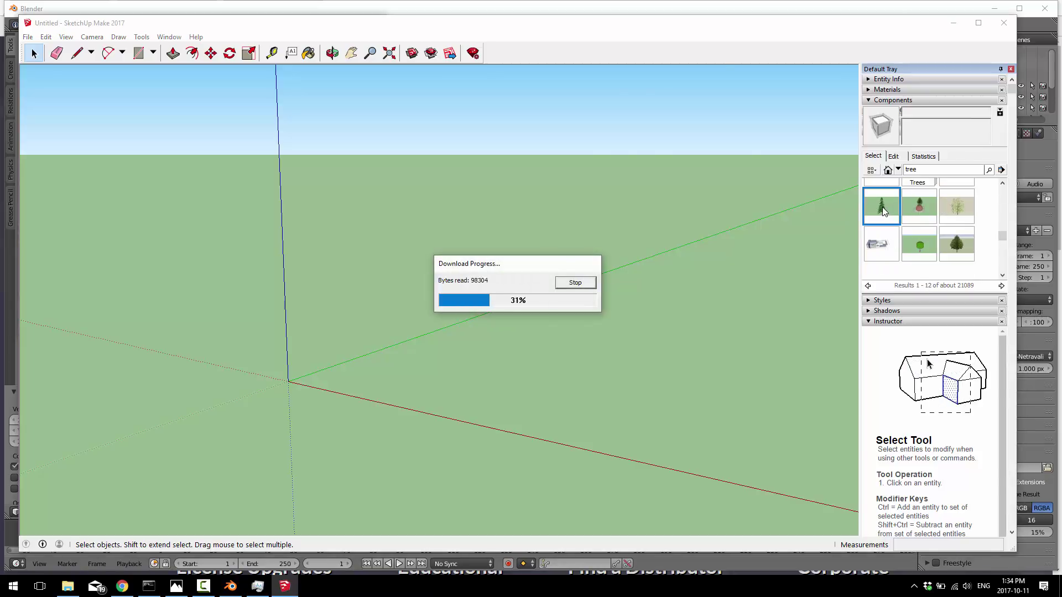
{"action": "left_click", "coordinate": [669, 334]}
{"action": "scroll", "coordinate": [671, 332], "scroll_direction": "down", "scroll_amount": 3}
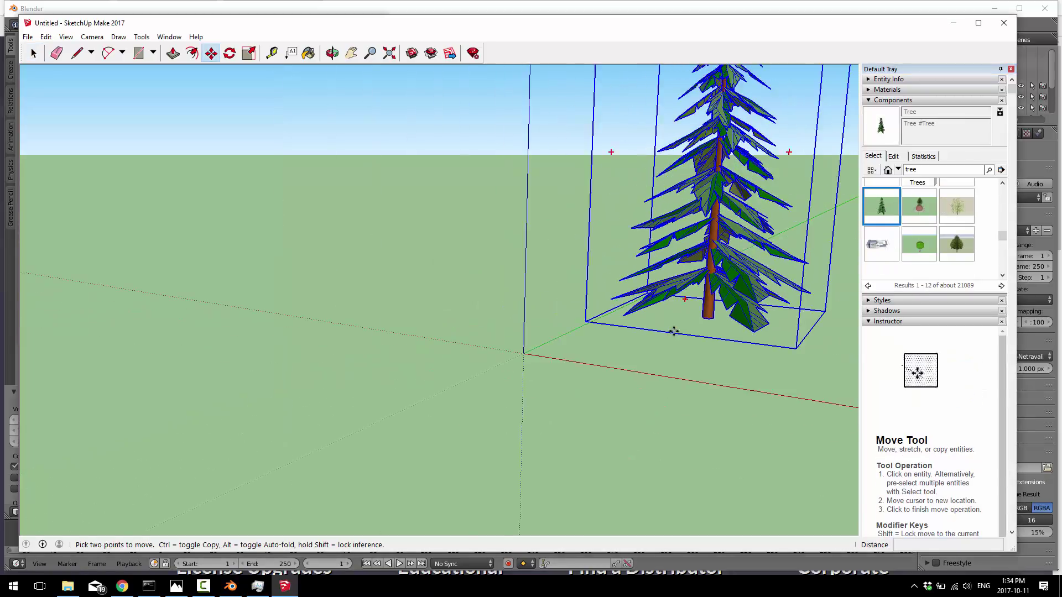
{"action": "middle_click_drag", "start_coordinate": [756, 335], "coordinate": [647, 312]}
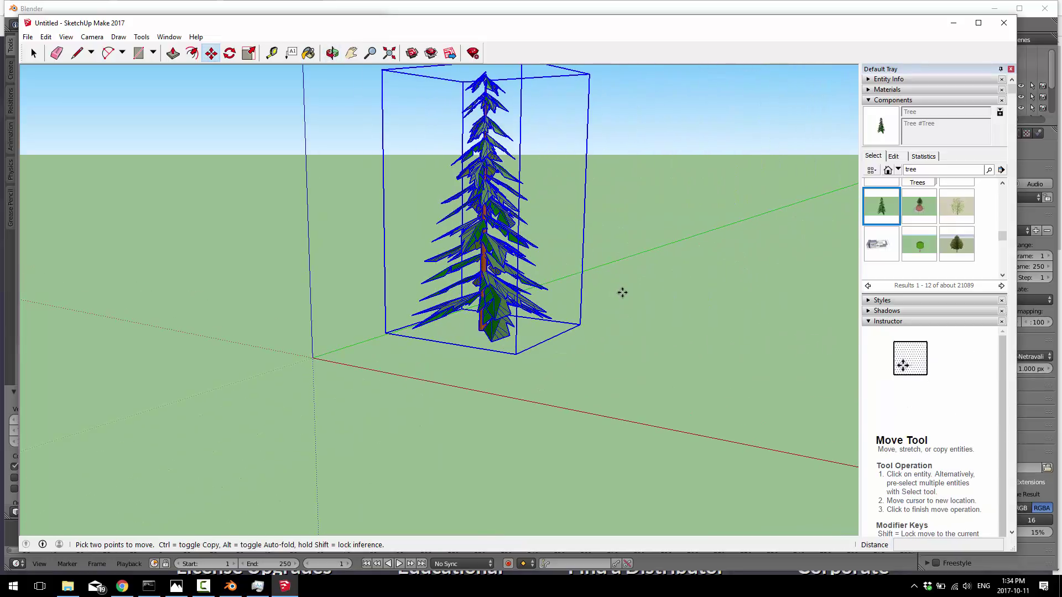
Copy the pine tree and paste a second one on the ground farther back in the scene
{"action": "left_click", "coordinate": [623, 292], "text": "ctrl"}
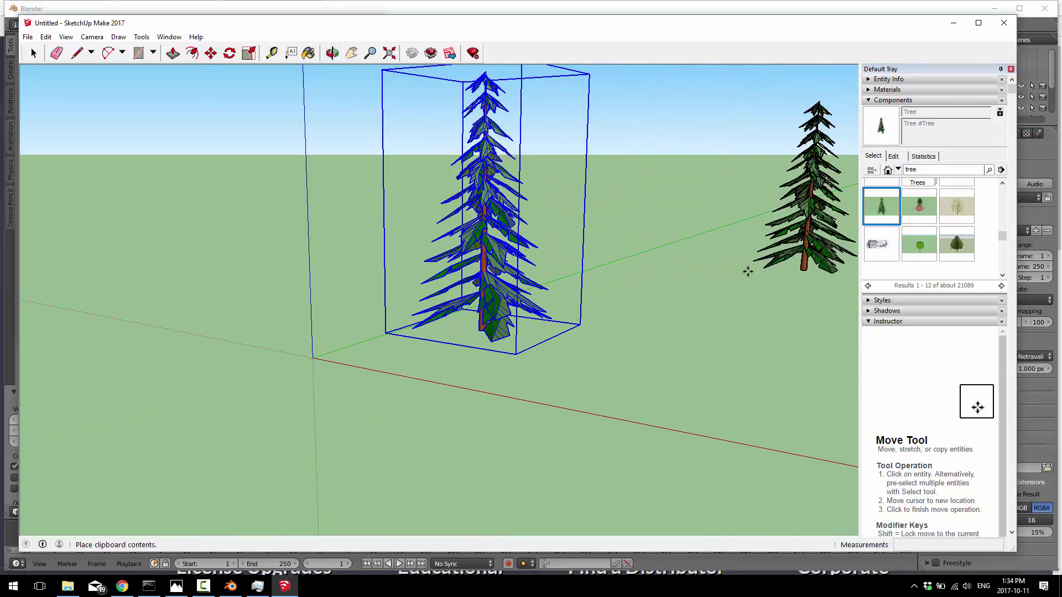
{"action": "left_click", "coordinate": [785, 315]}
{"action": "middle_click_drag", "start_coordinate": [785, 315], "coordinate": [824, 339]}
{"action": "scroll", "coordinate": [825, 330], "scroll_direction": "down", "scroll_amount": 2}
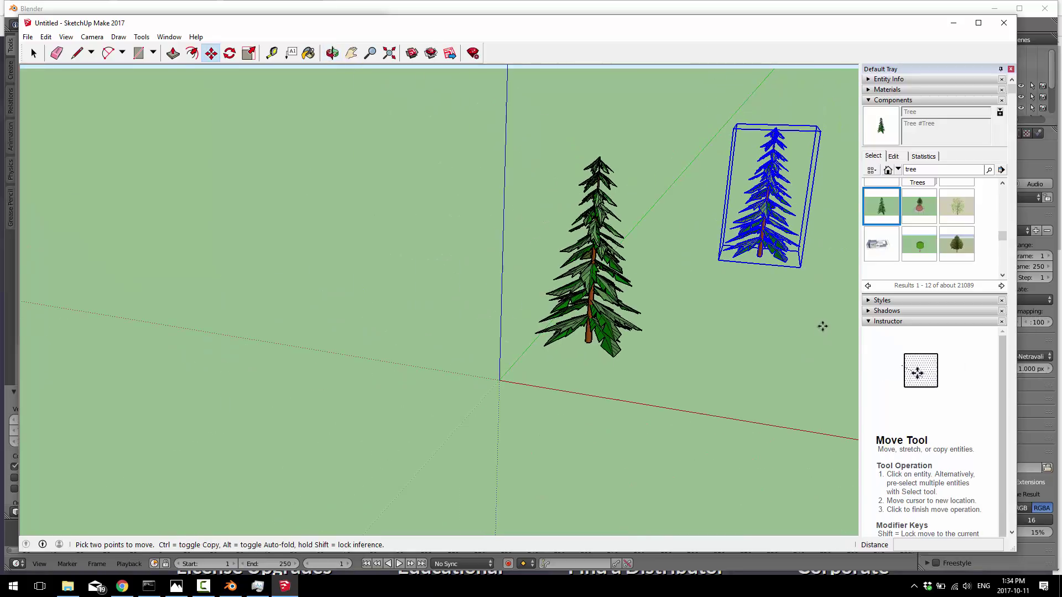
Search the components for "House" and place the brick house with attached garages from the second results page into the scene
{"action": "left_click", "coordinate": [939, 169]}
{"action": "type", "text": "House"}
{"action": "key", "text": "Return"}
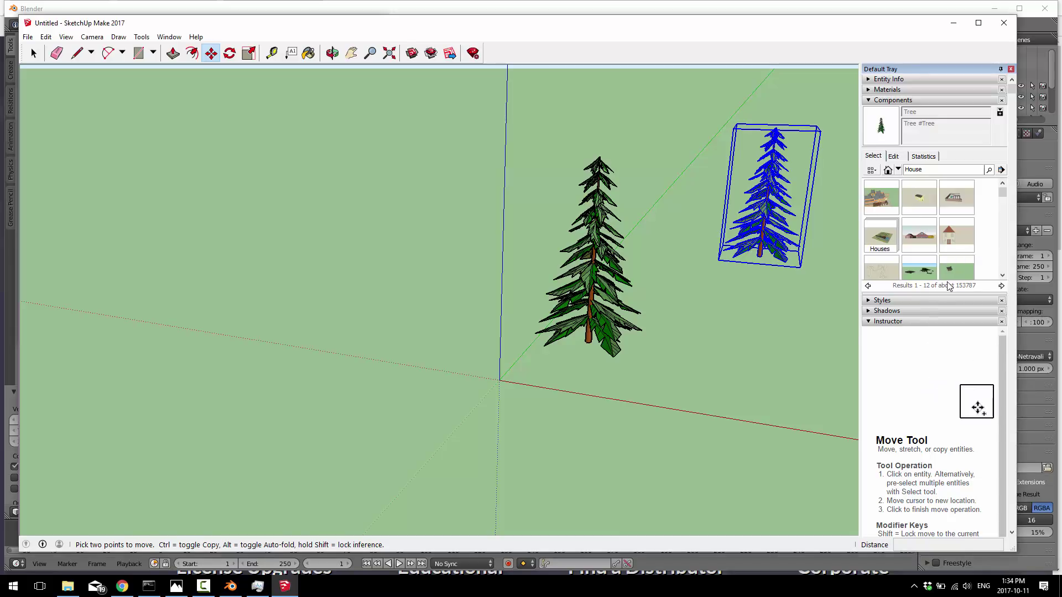
{"action": "left_click", "coordinate": [1001, 286]}
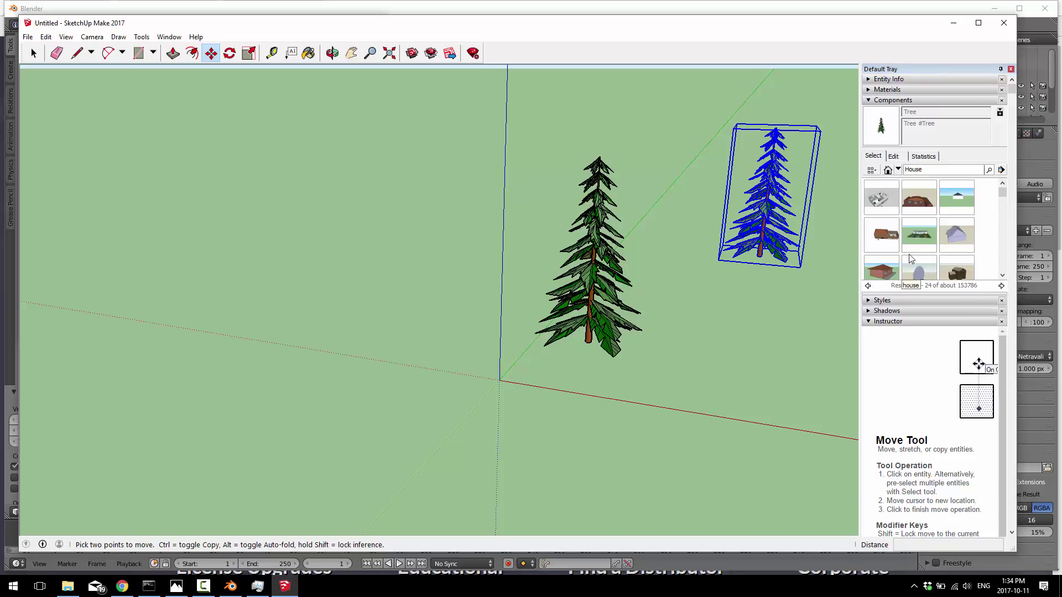
{"action": "left_click", "coordinate": [885, 235]}
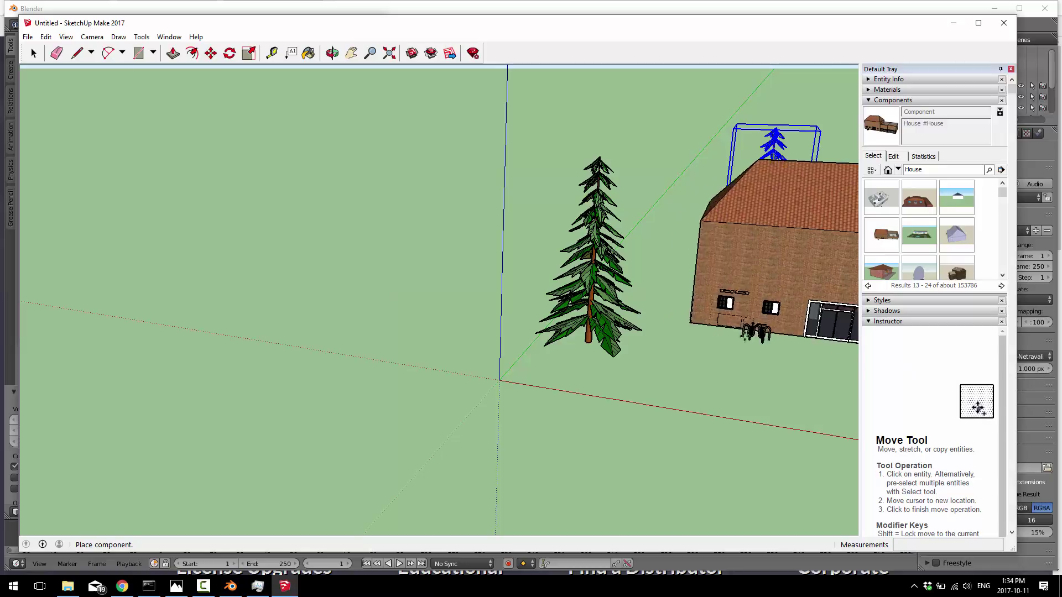
{"action": "left_click", "coordinate": [728, 362]}
Move the brick house about 209' back so it stands behind the two trees
{"action": "key", "text": "o"}
{"action": "left_click_drag", "start_coordinate": [763, 391], "coordinate": [545, 368]}
{"action": "key", "text": "m"}
{"action": "scroll", "coordinate": [588, 384], "scroll_direction": "down", "scroll_amount": 3}
{"action": "left_click", "coordinate": [605, 336]}
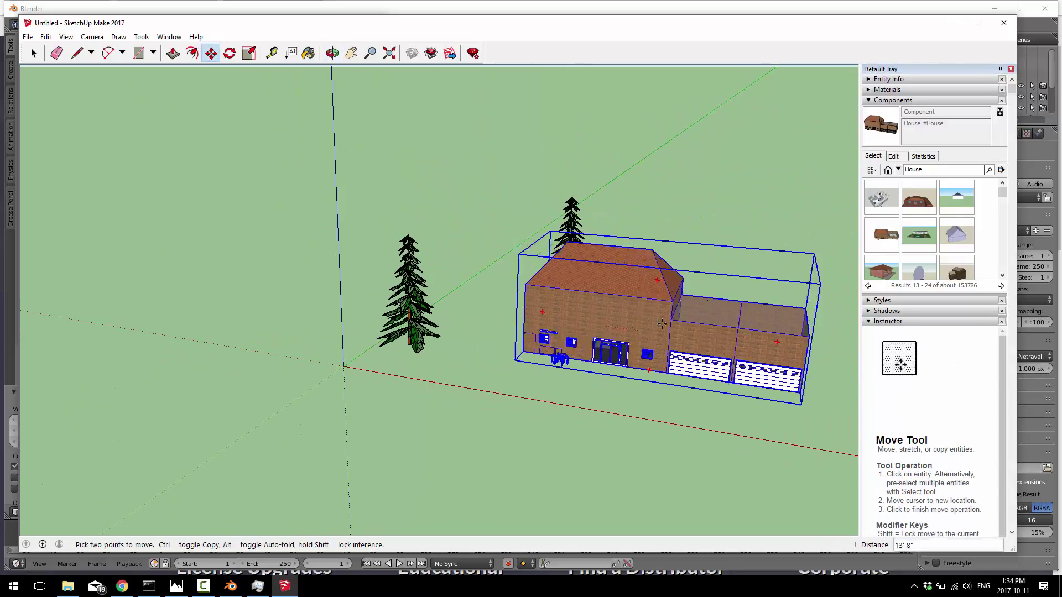
{"action": "left_click", "coordinate": [658, 222]}
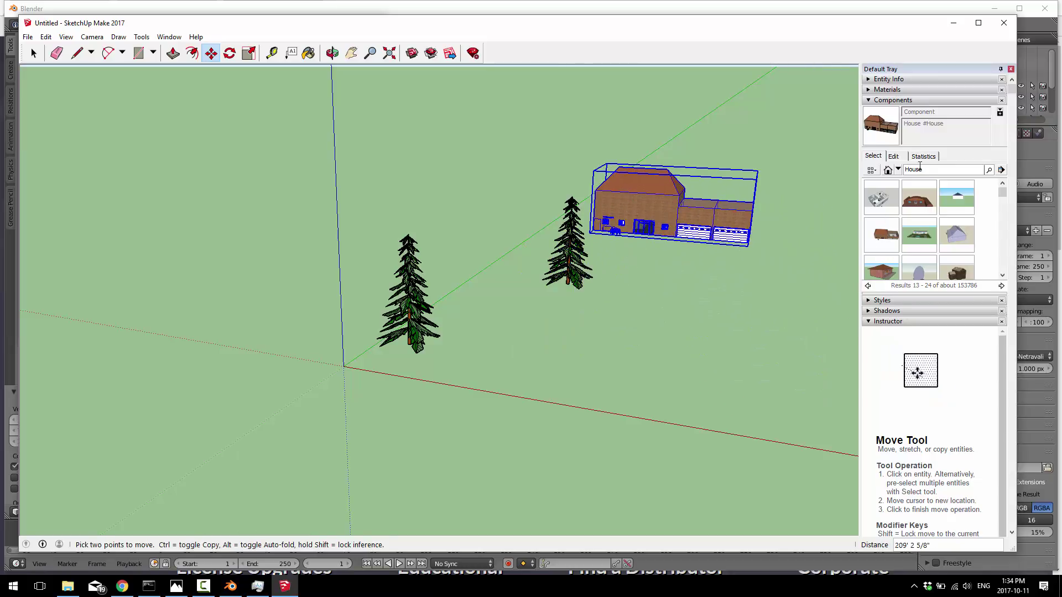
Search the components for "Bridge" and place the stone arch bridge in front of the rear tree
{"action": "left_click", "coordinate": [931, 170]}
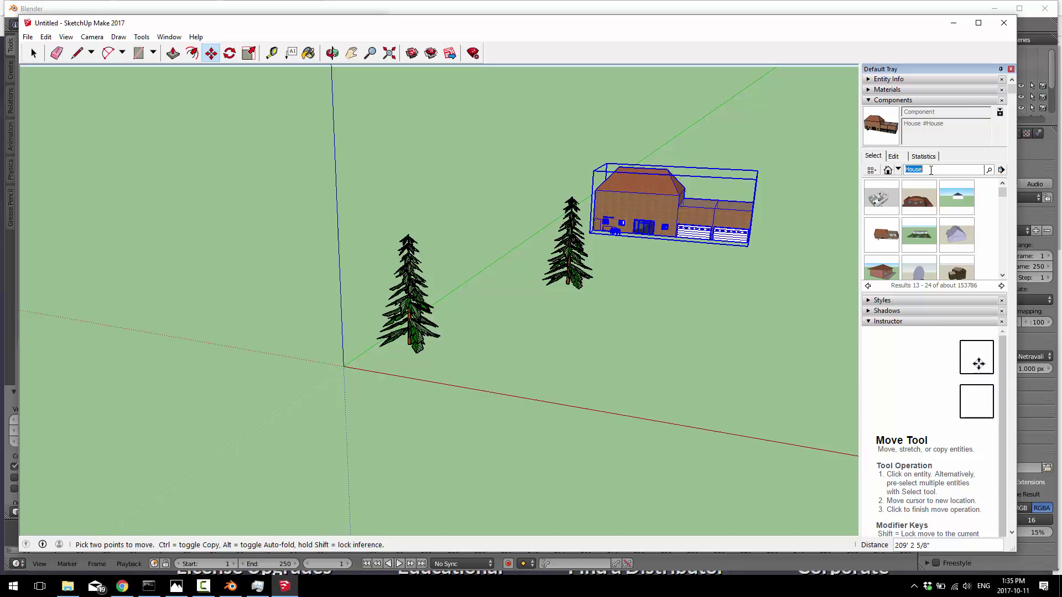
{"action": "type", "text": "Bridge"}
{"action": "key", "text": "Return"}
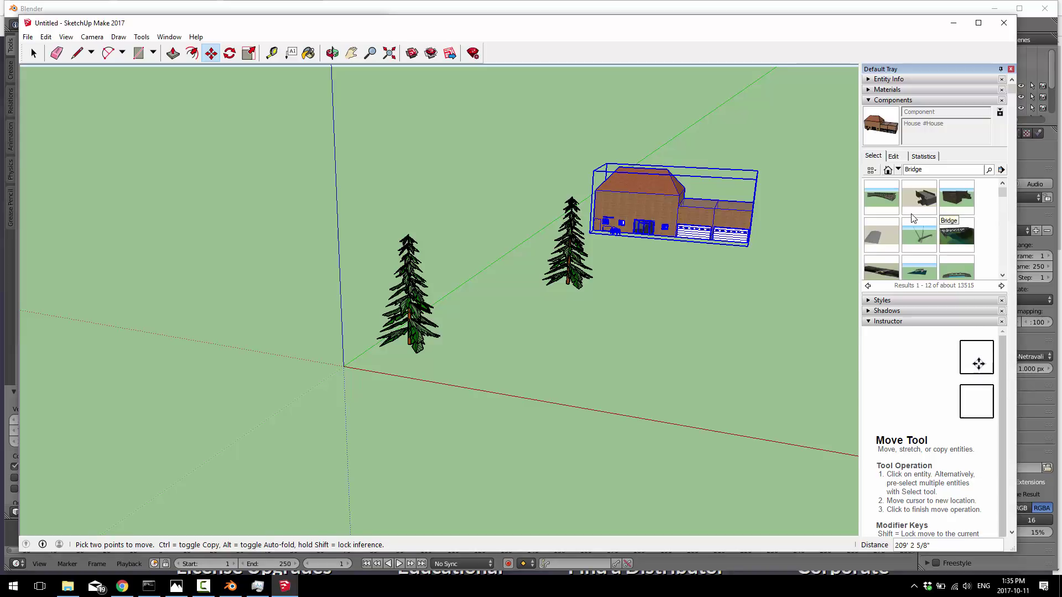
{"action": "middle_click_drag", "start_coordinate": [830, 316], "coordinate": [806, 315], "text": "shift"}
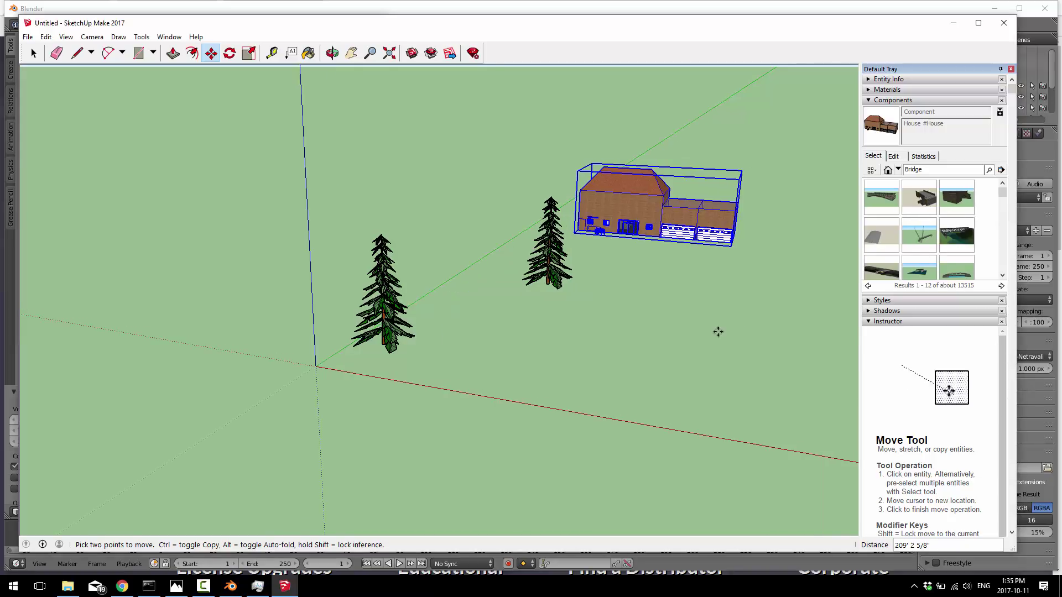
{"action": "left_click", "coordinate": [926, 202]}
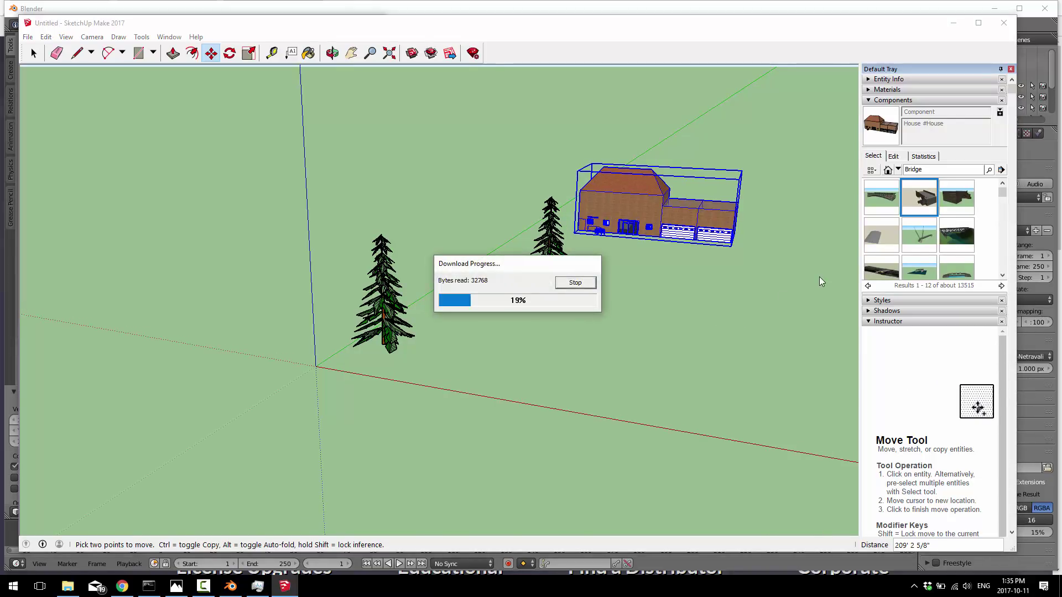
{"action": "left_click", "coordinate": [725, 396]}
{"action": "mouse_move", "coordinate": [725, 396]}
{"action": "middle_mouse_down"}
{"action": "mouse_move", "coordinate": [513, 393]}
{"action": "mouse_move", "coordinate": [656, 358]}
{"action": "middle_mouse_up"}
Place the steel cable-supported bridge from the same results beside the stone bridge
{"action": "left_click", "coordinate": [919, 237]}
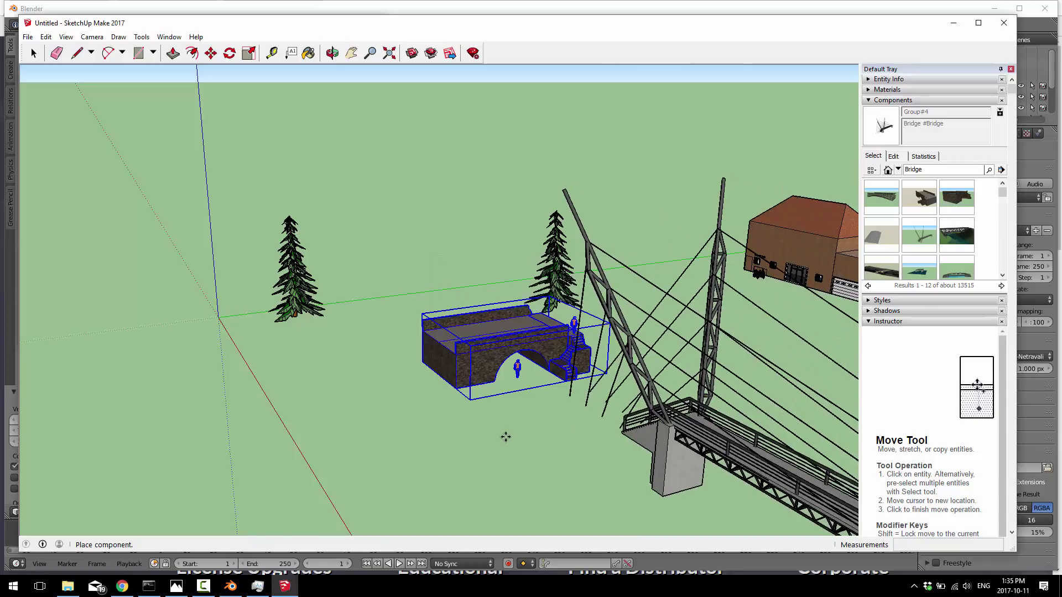
{"action": "left_click", "coordinate": [529, 434]}
{"action": "mouse_move", "coordinate": [529, 434]}
{"action": "middle_mouse_down"}
{"action": "mouse_move", "coordinate": [648, 476]}
{"action": "mouse_move", "coordinate": [759, 468]}
{"action": "mouse_move", "coordinate": [493, 417]}
{"action": "mouse_move", "coordinate": [525, 418]}
{"action": "middle_mouse_up"}
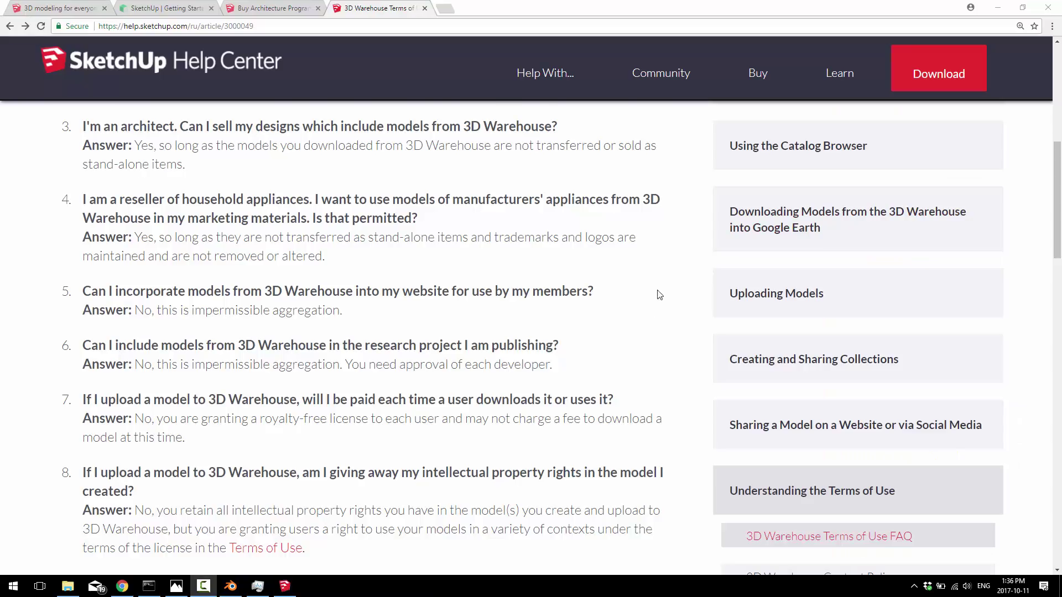
Read through the 3D Warehouse Terms of Use FAQ on the SketchUp Help Center page, including the answer about payment for uploads
{"action": "scroll", "coordinate": [650, 311], "scroll_direction": "up", "scroll_amount": 4}
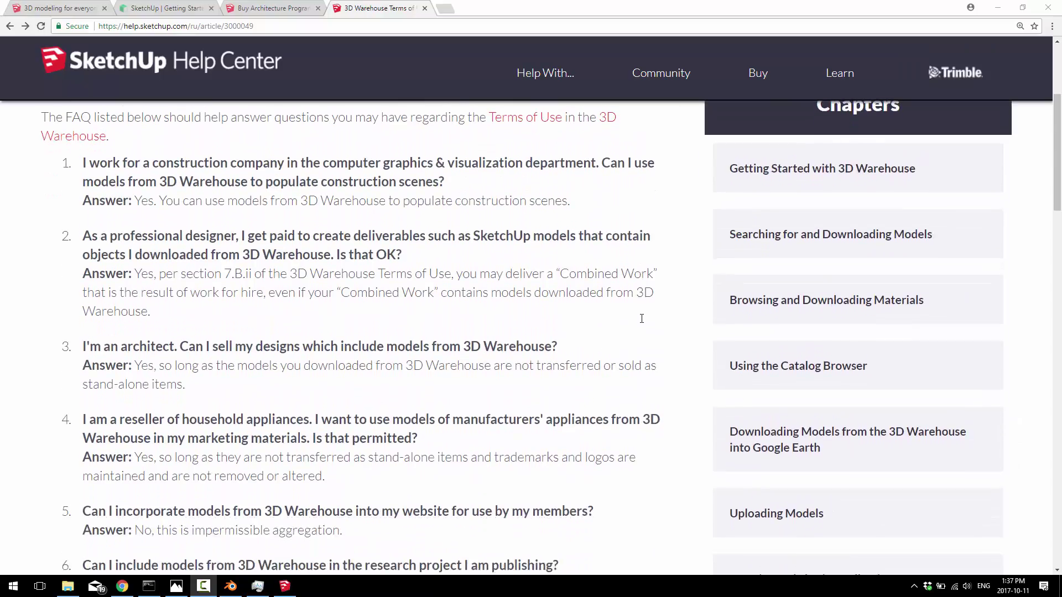
{"action": "scroll", "coordinate": [286, 163], "scroll_direction": "down", "scroll_amount": 1}
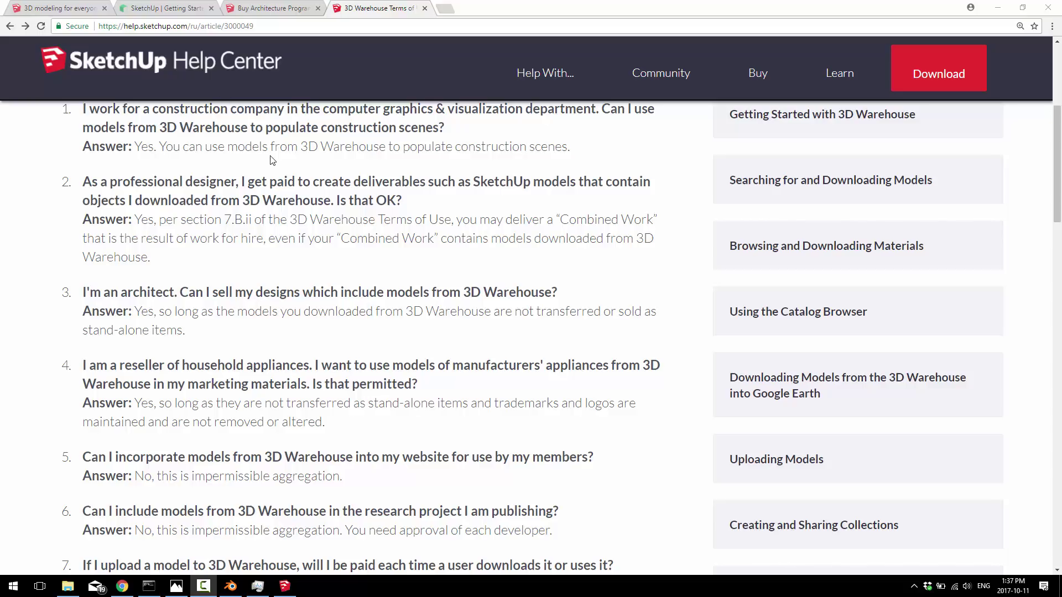
{"action": "scroll", "coordinate": [284, 162], "scroll_direction": "down", "scroll_amount": 2}
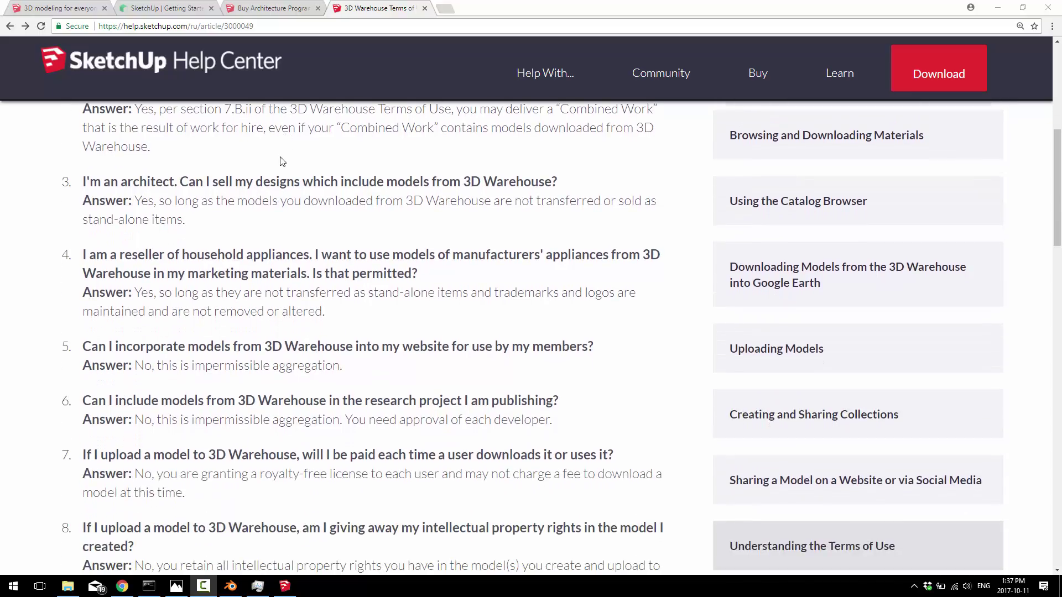
{"action": "scroll", "coordinate": [215, 179], "scroll_direction": "down", "scroll_amount": 3}
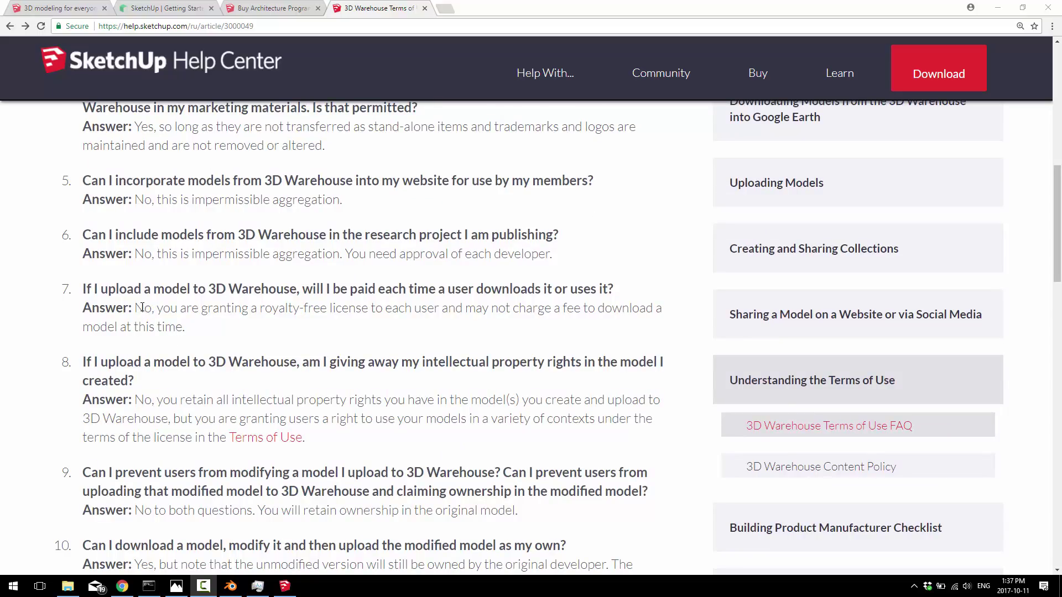
{"action": "left_click_drag", "start_coordinate": [144, 306], "coordinate": [504, 325]}
{"action": "left_click", "coordinate": [509, 325]}
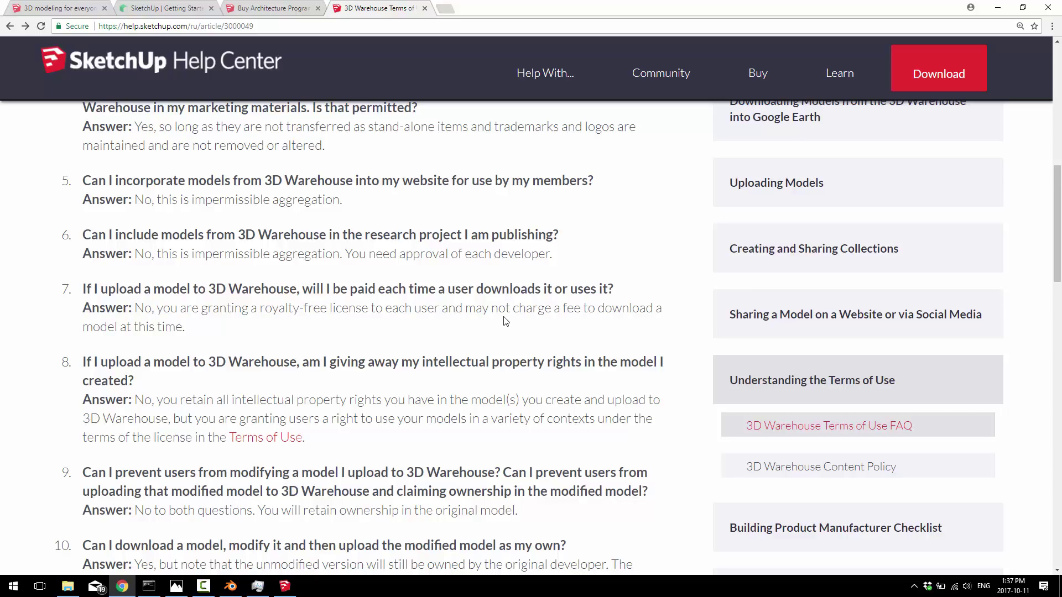
Switch back to SketchUp and move the cable-supported bridge about 60' 8" away from the stone bridge
{"action": "left_click", "coordinate": [285, 586]}
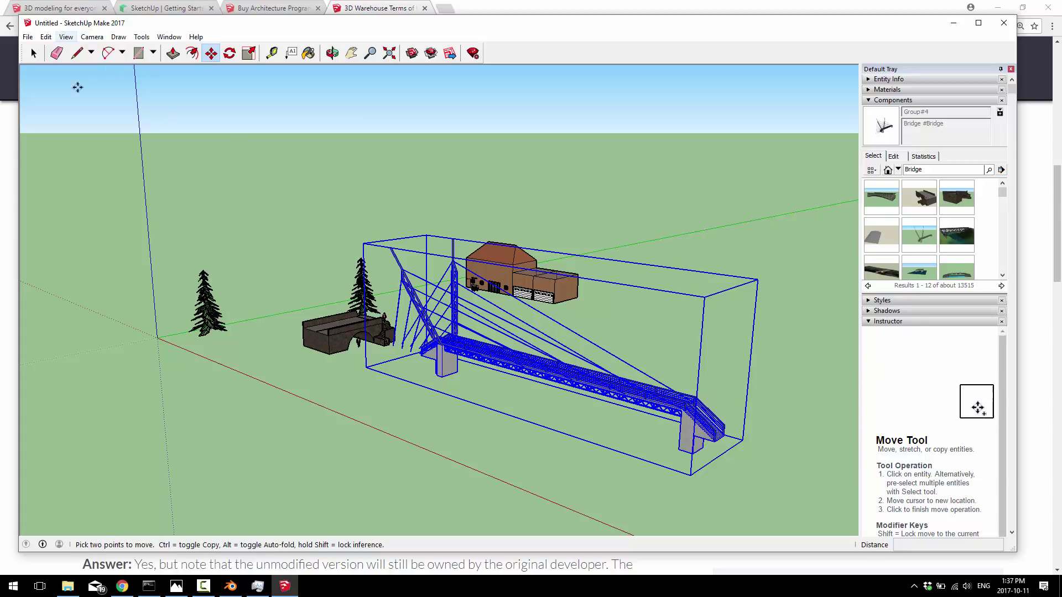
{"action": "left_click", "coordinate": [255, 269]}
{"action": "left_click", "coordinate": [483, 308]}
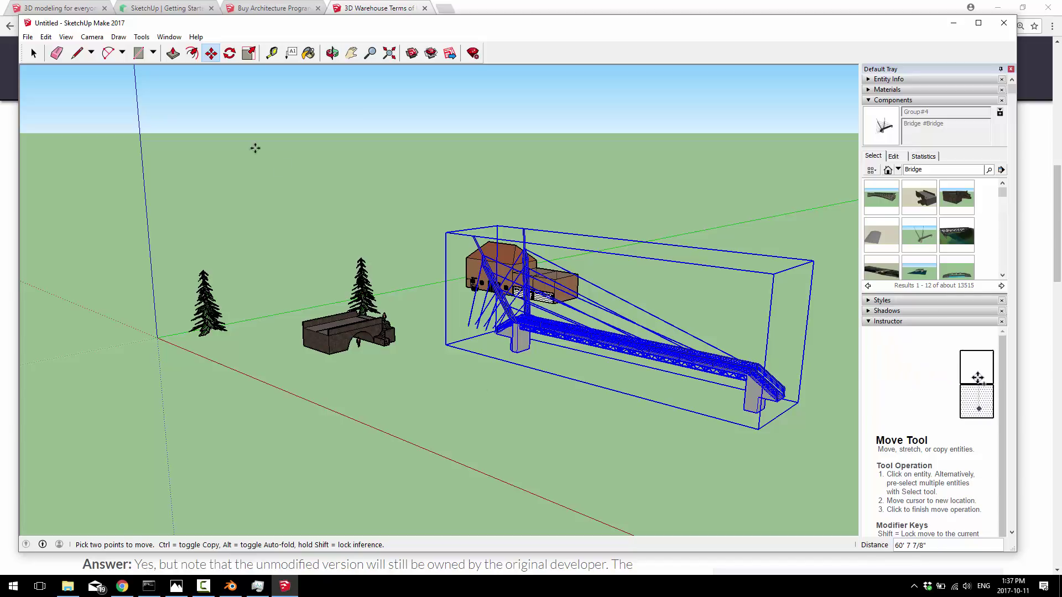
Maximize the SketchUp window and open the Extension Warehouse
{"action": "double_click", "coordinate": [185, 23]}
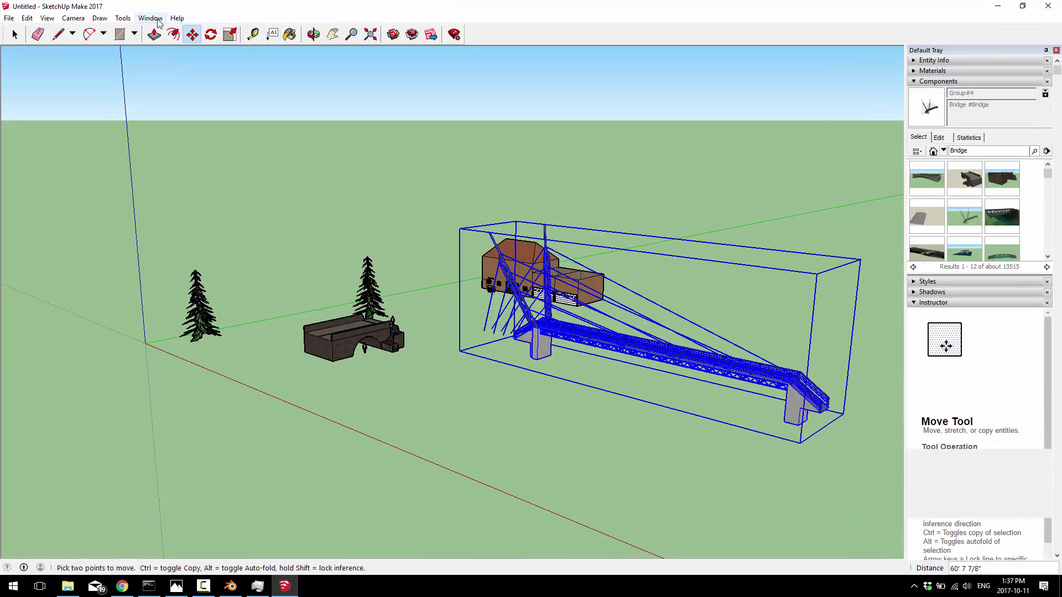
{"action": "left_click", "coordinate": [150, 19]}
{"action": "left_click", "coordinate": [190, 116]}
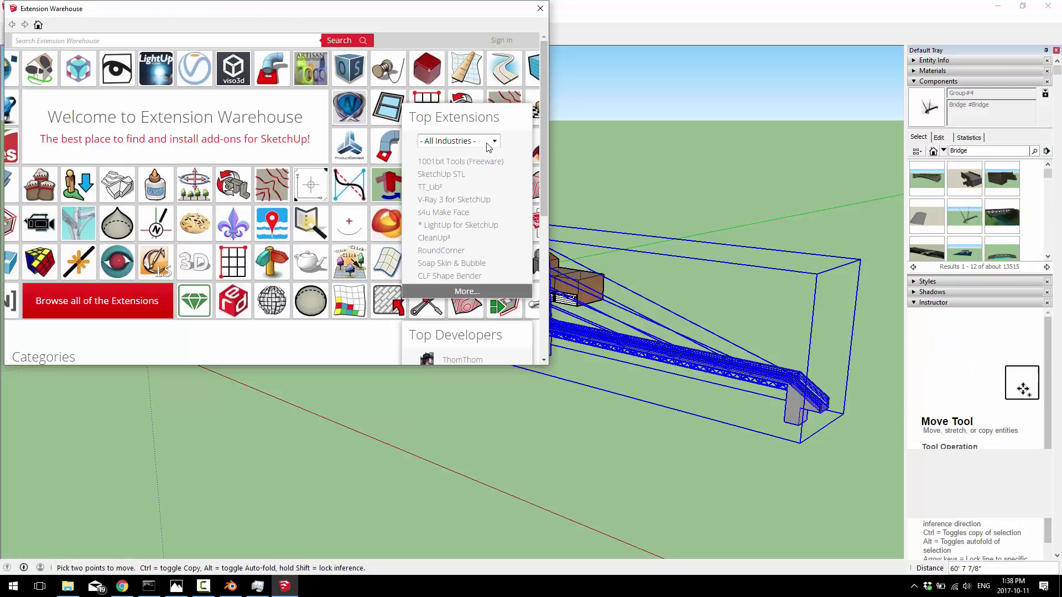
Filter the top extensions by the Gaming industry, view the Soap Skin & Bubble page and return to the home page
{"action": "left_click", "coordinate": [459, 140]}
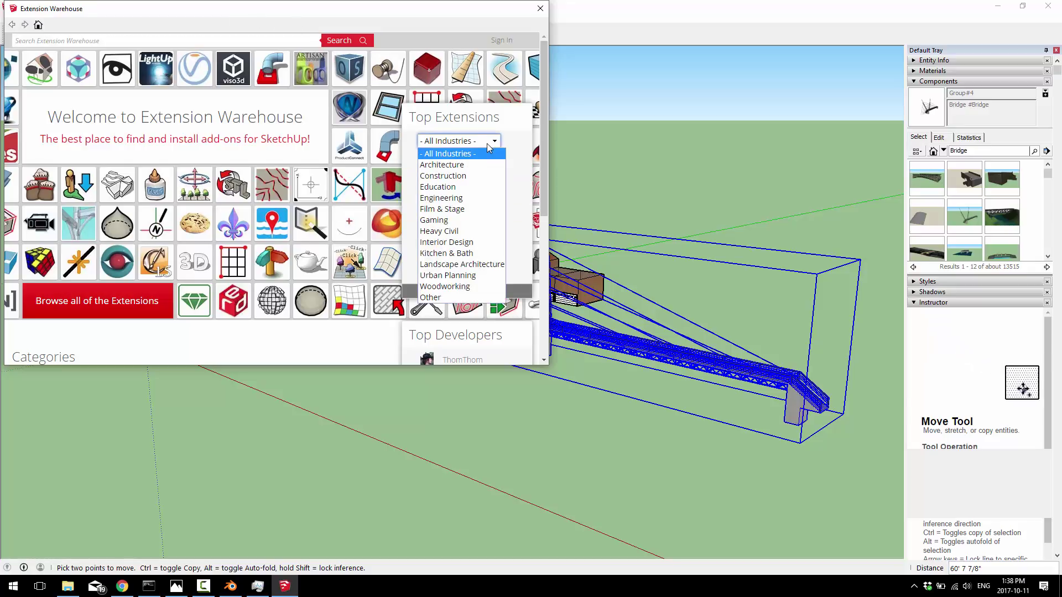
{"action": "left_click", "coordinate": [442, 219]}
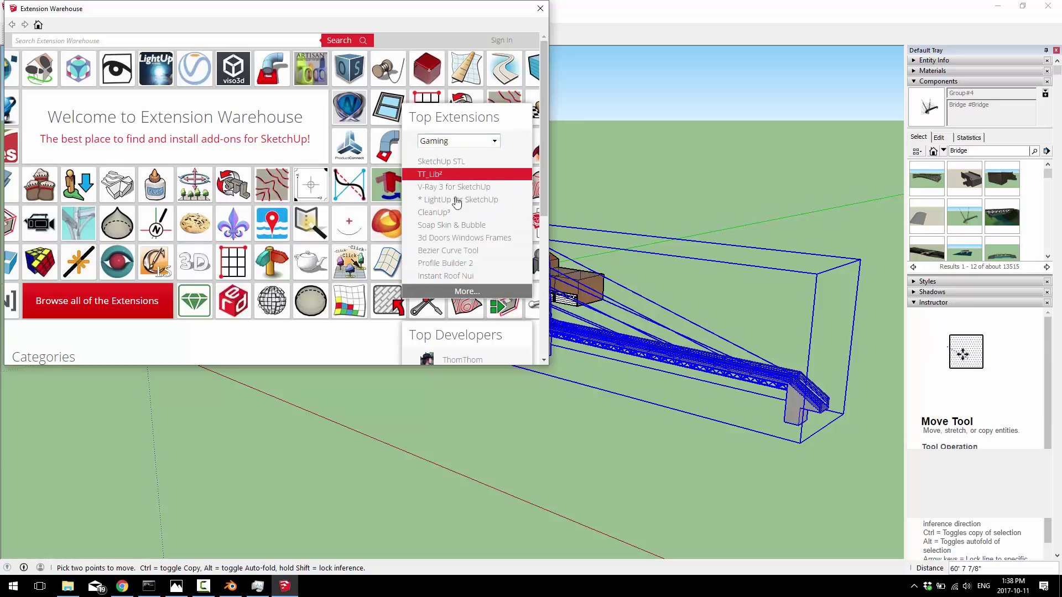
{"action": "left_click", "coordinate": [439, 225]}
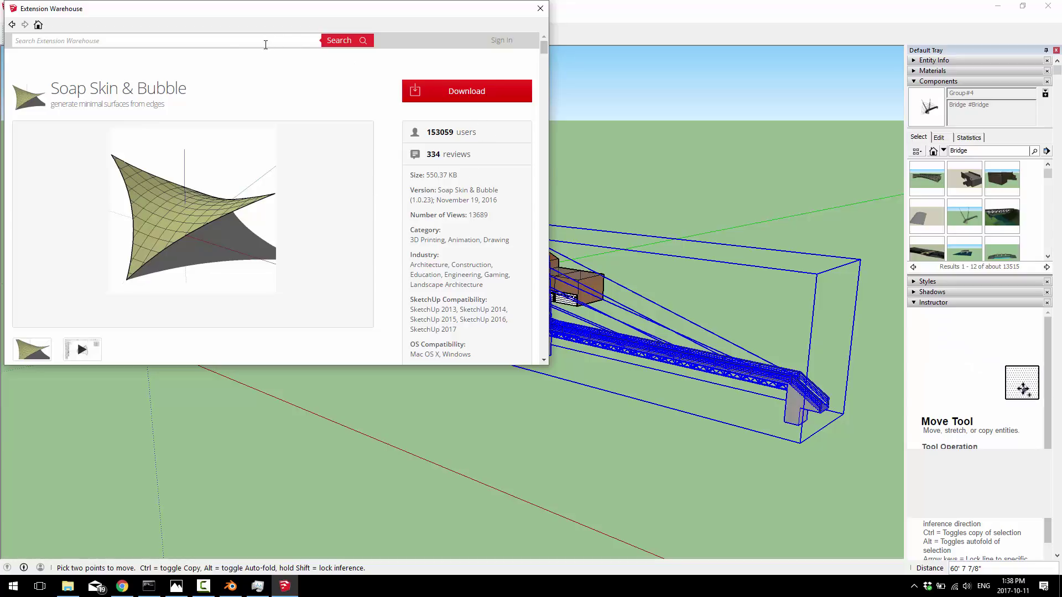
{"action": "left_click", "coordinate": [11, 25]}
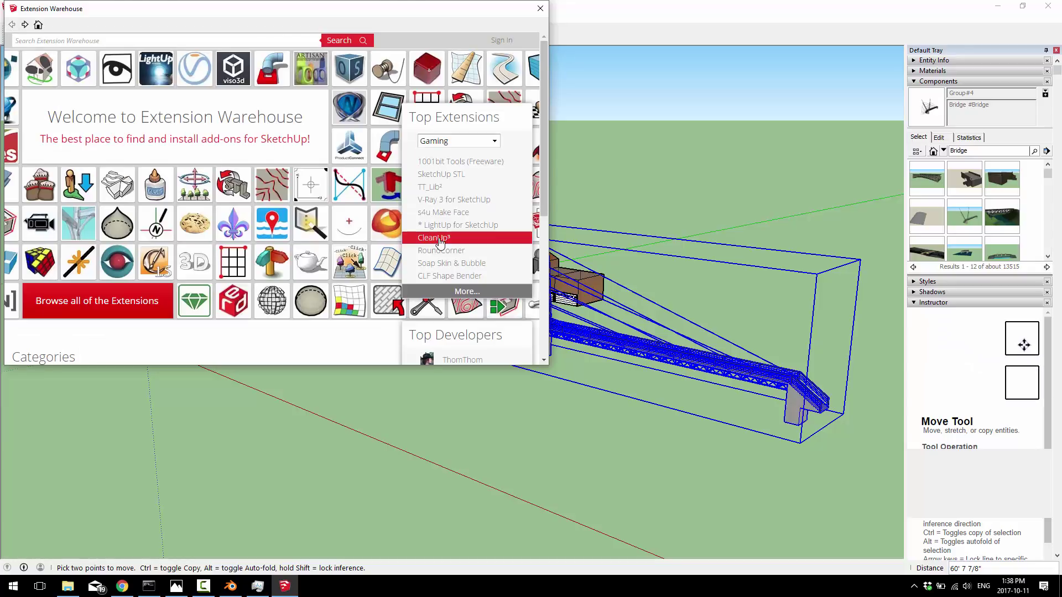
Look over the extension categories and industries, and browse the extensions in the Productivity category
{"action": "scroll", "coordinate": [443, 238], "scroll_direction": "down", "scroll_amount": 5}
{"action": "scroll", "coordinate": [448, 239], "scroll_direction": "up", "scroll_amount": 3}
{"action": "scroll", "coordinate": [445, 238], "scroll_direction": "down", "scroll_amount": 3}
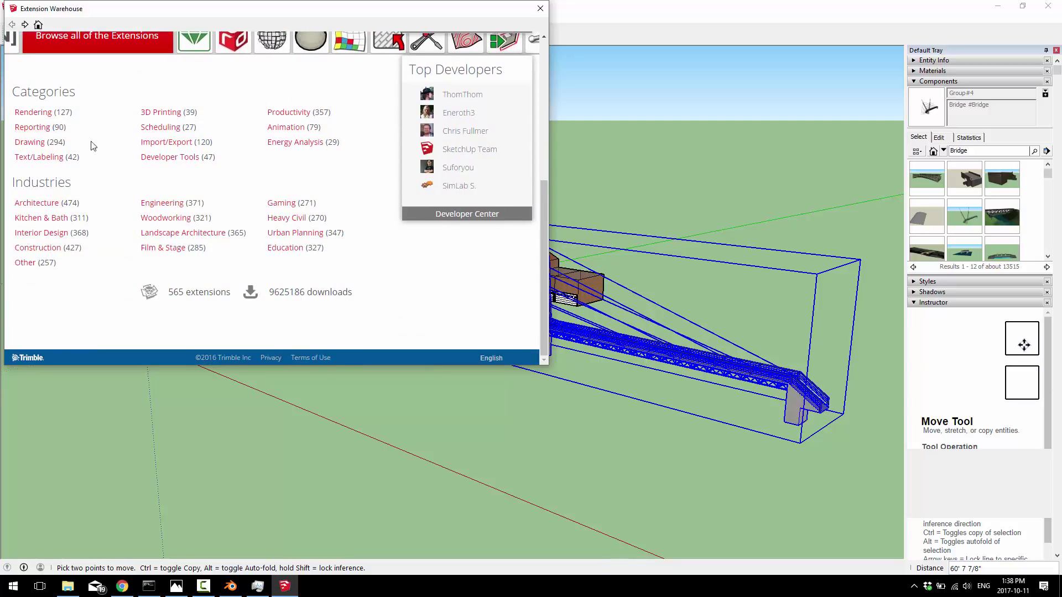
{"action": "left_click", "coordinate": [293, 113]}
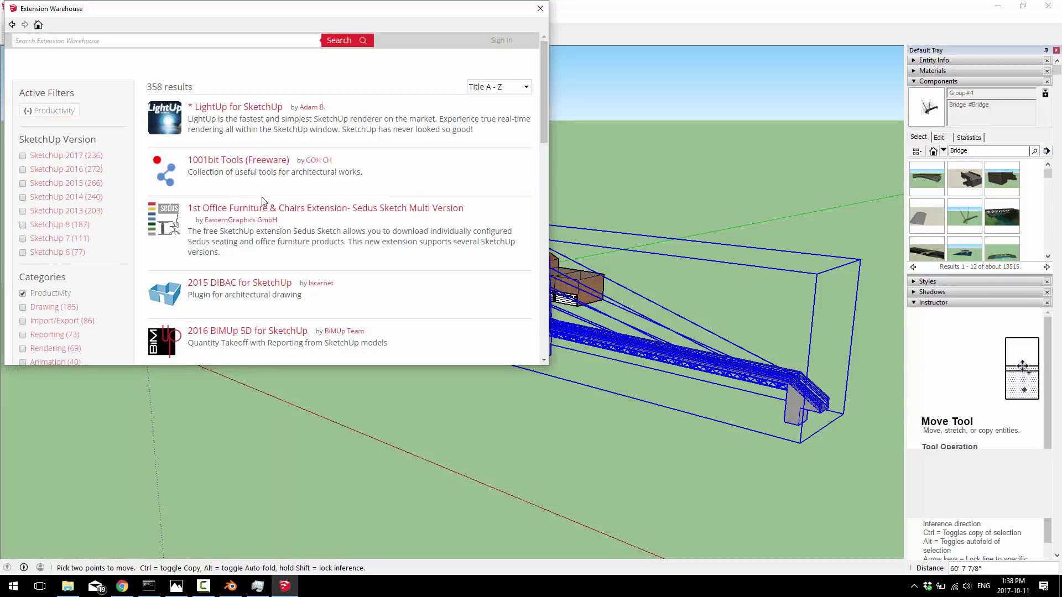
{"action": "scroll", "coordinate": [326, 215], "scroll_direction": "down", "scroll_amount": 5}
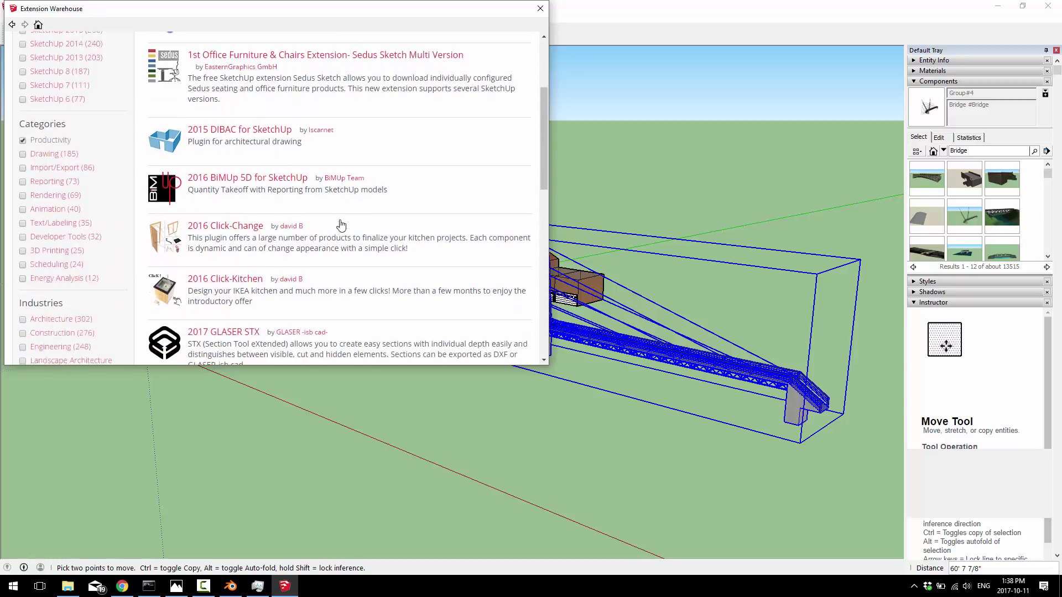
Look through the remaining Productivity extensions and categories, and close the Extension Warehouse
{"action": "scroll", "coordinate": [340, 220], "scroll_direction": "down", "scroll_amount": 3}
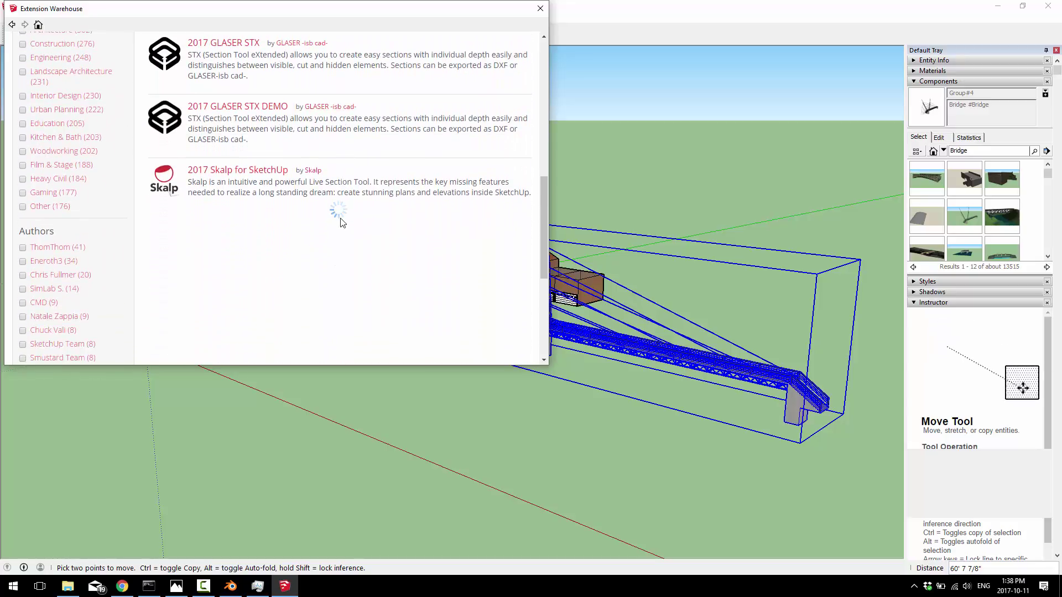
{"action": "scroll", "coordinate": [340, 220], "scroll_direction": "up", "scroll_amount": 6}
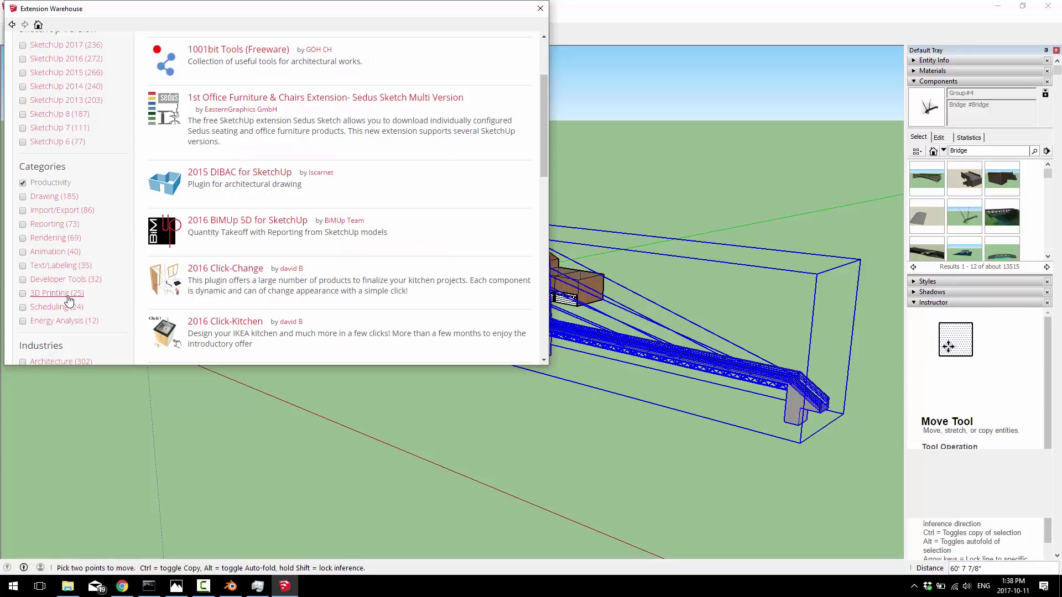
{"action": "left_click", "coordinate": [540, 8]}
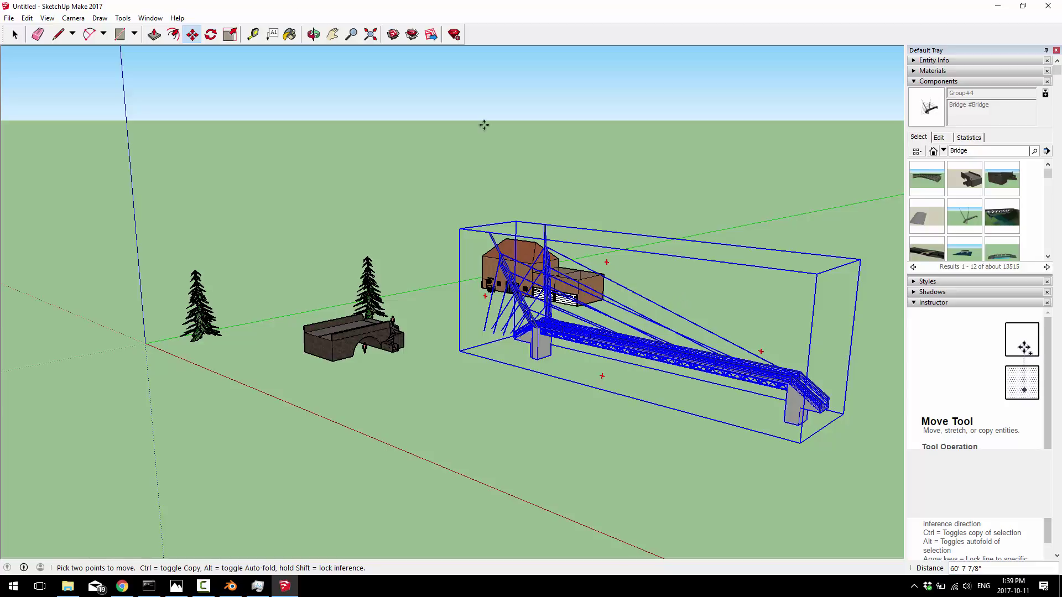
Open the 3D model export dialog and look over the file types available for the exported model
{"action": "left_click", "coordinate": [9, 17]}
{"action": "mouse_move", "coordinate": [44, 188]}
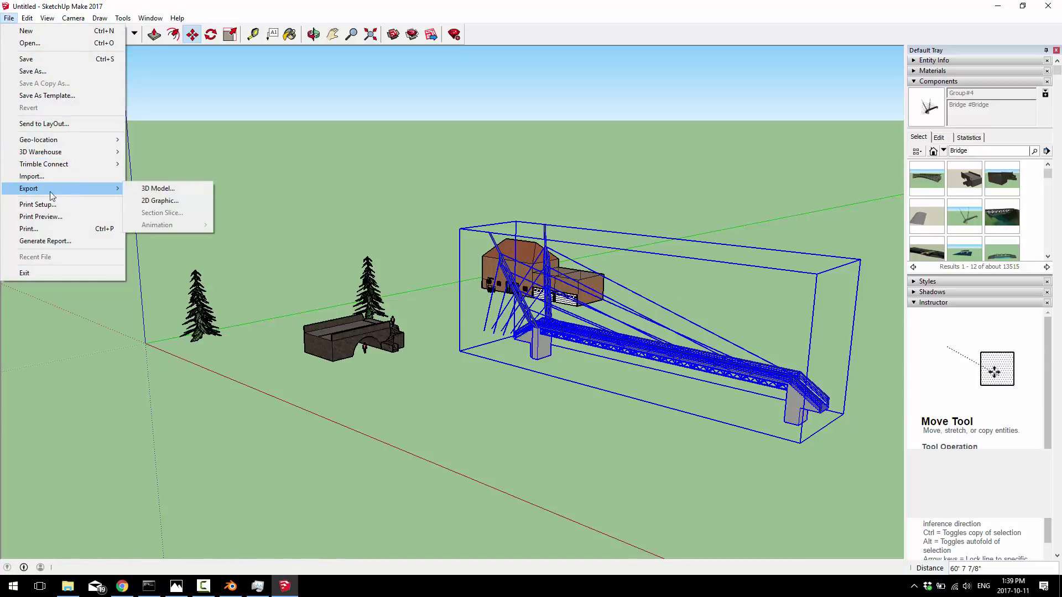
{"action": "left_click", "coordinate": [173, 188]}
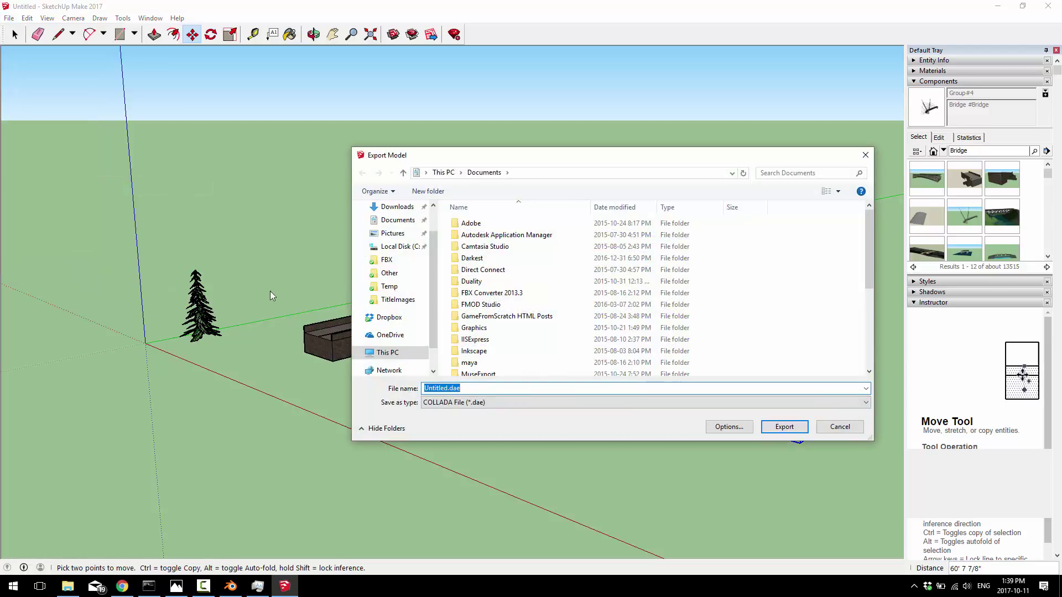
{"action": "left_click", "coordinate": [479, 403]}
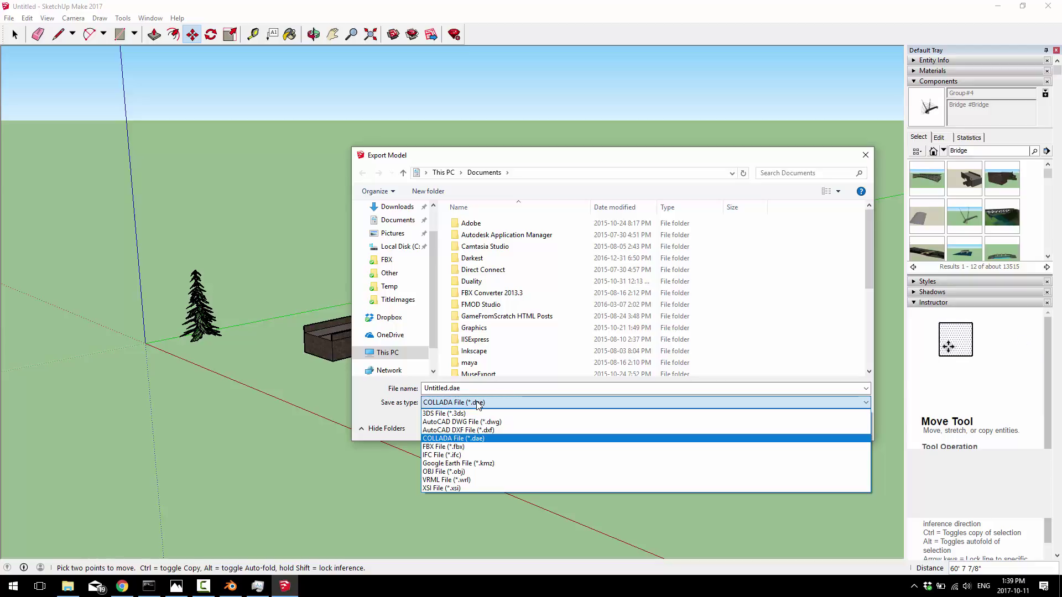
{"action": "left_click", "coordinate": [478, 414]}
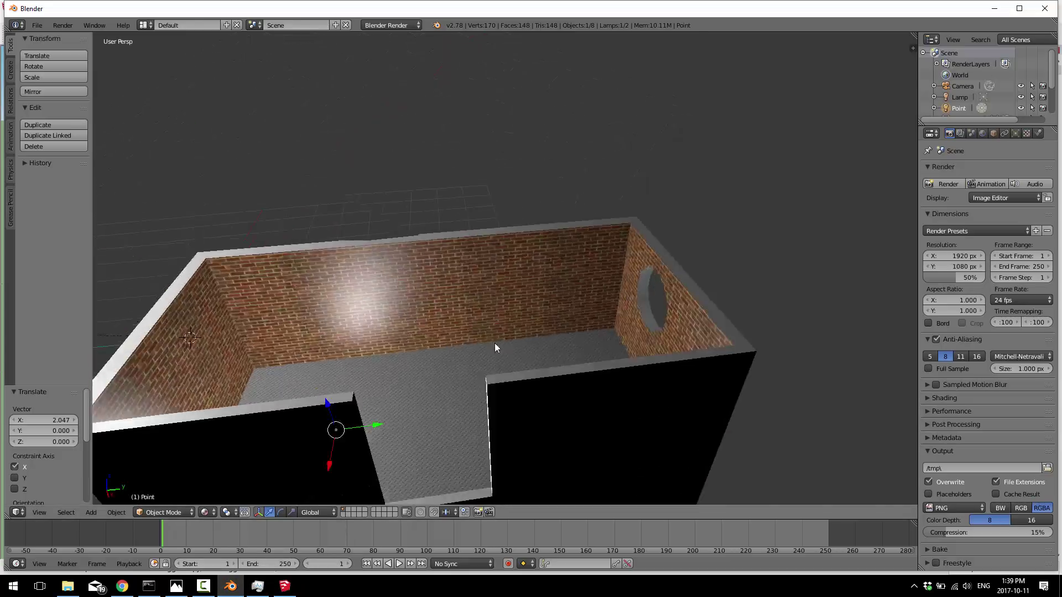
Inspect the textured brick walls and floor of the room in Blender from several angles, and return to SketchUp's export dialog
{"action": "middle_click_drag", "start_coordinate": [495, 347], "coordinate": [356, 386]}
{"action": "scroll", "coordinate": [382, 360], "scroll_direction": "up", "scroll_amount": 5}
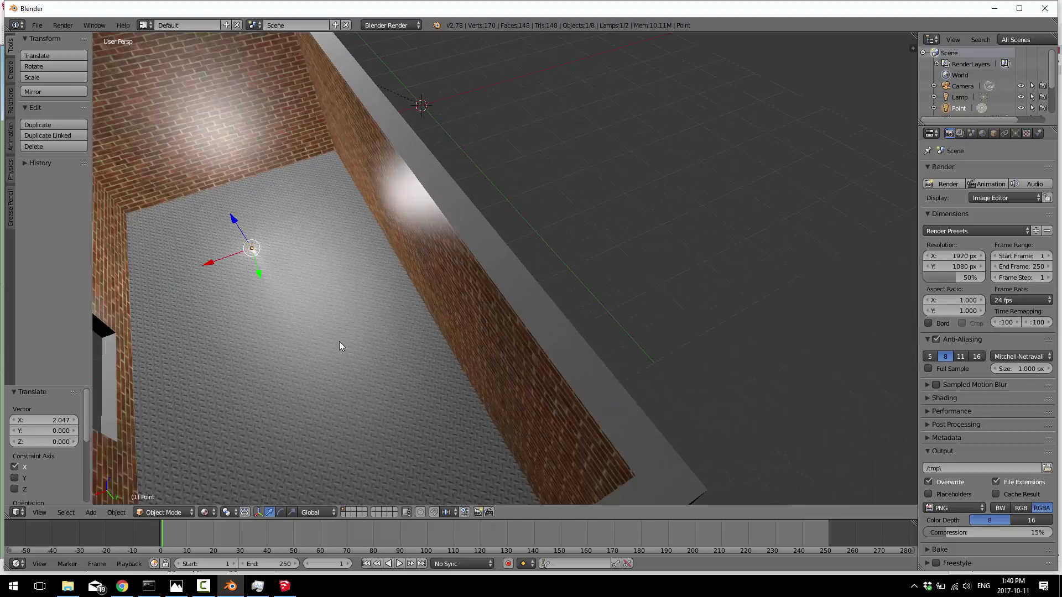
{"action": "middle_click_drag", "start_coordinate": [339, 349], "coordinate": [381, 333]}
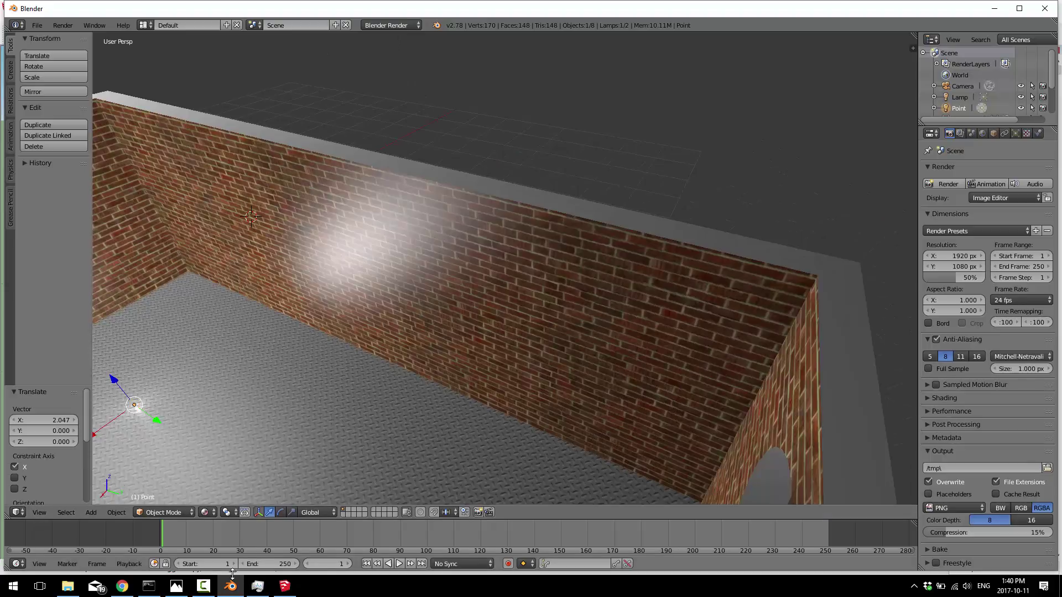
{"action": "left_click", "coordinate": [284, 585]}
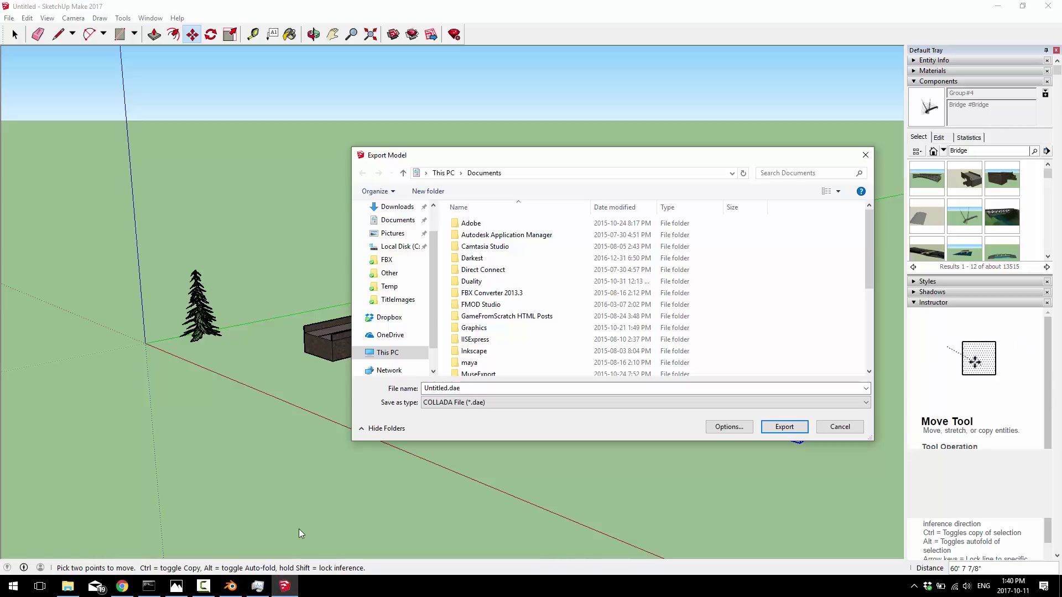